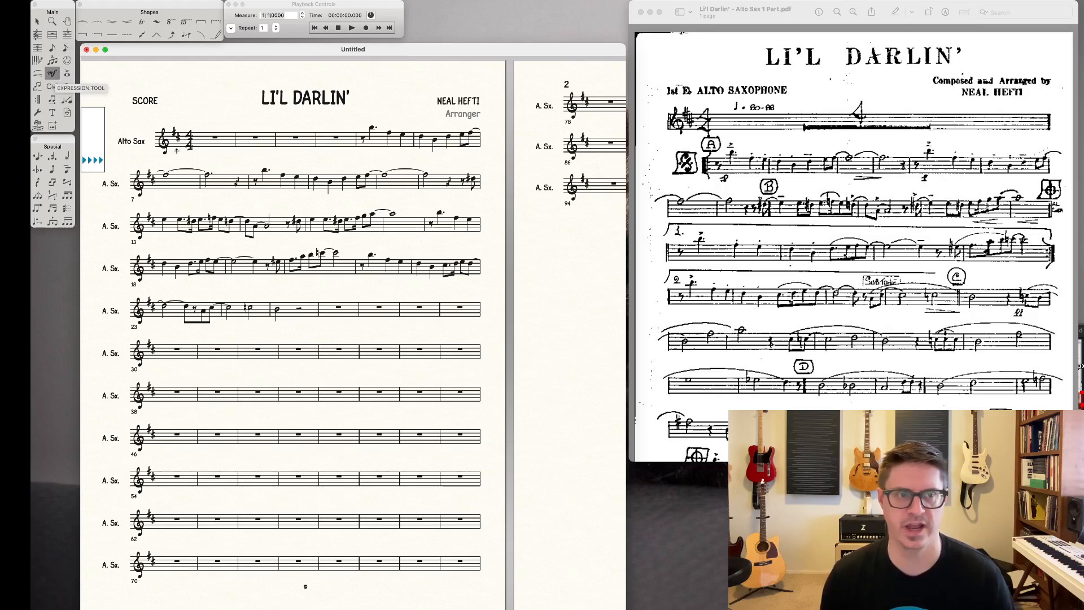
Step: Add a tempo mark reading quarter note = 80-88 to the first measure by editing the quarter-note tempo expression
double_click(204, 138)
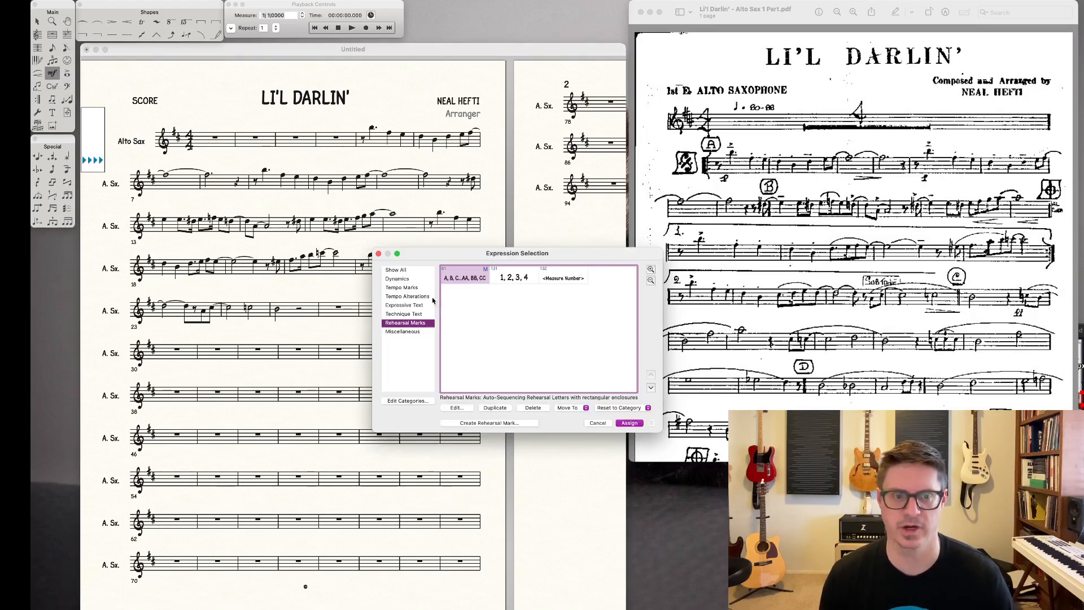
click(405, 288)
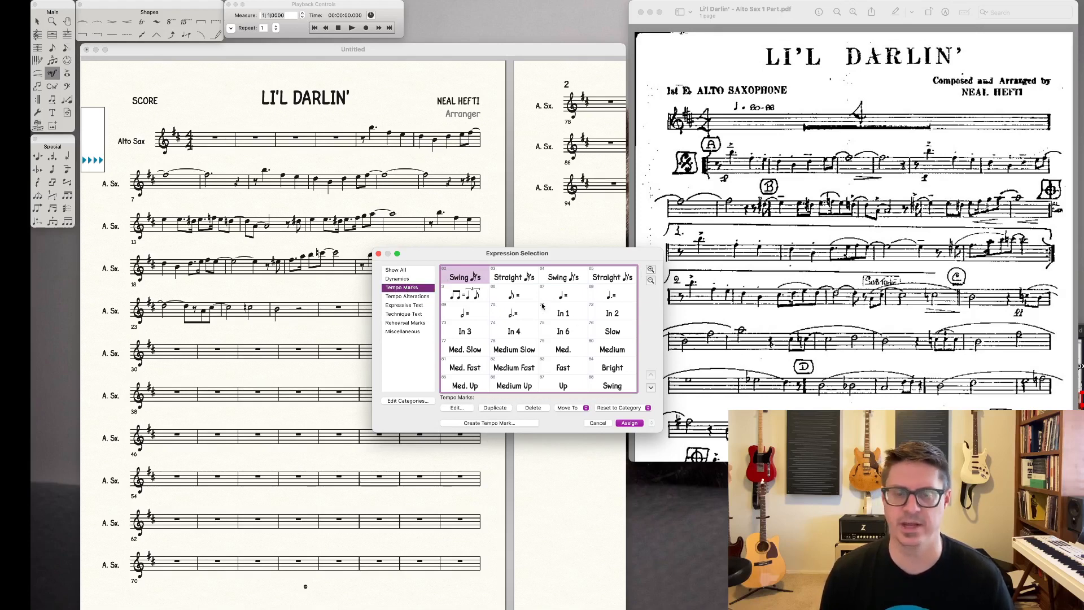
click(564, 301)
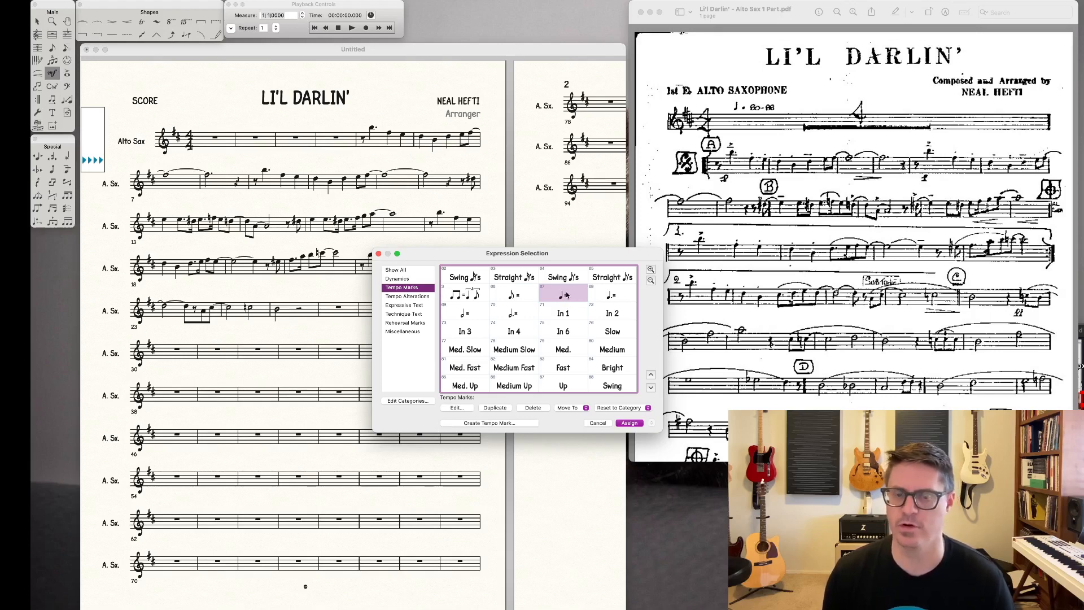
click(463, 407)
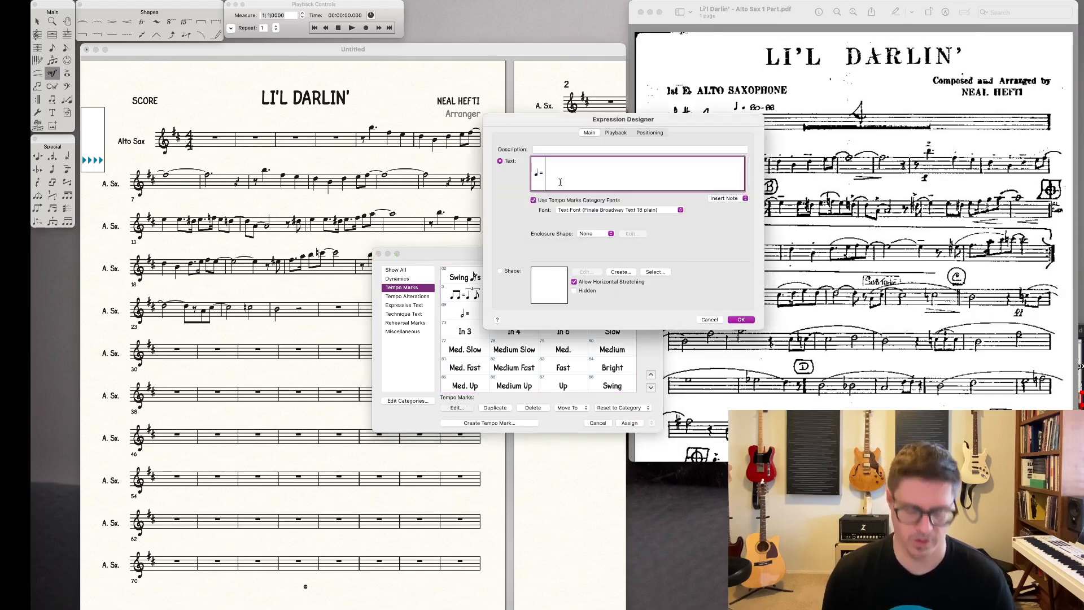
text(80-88)
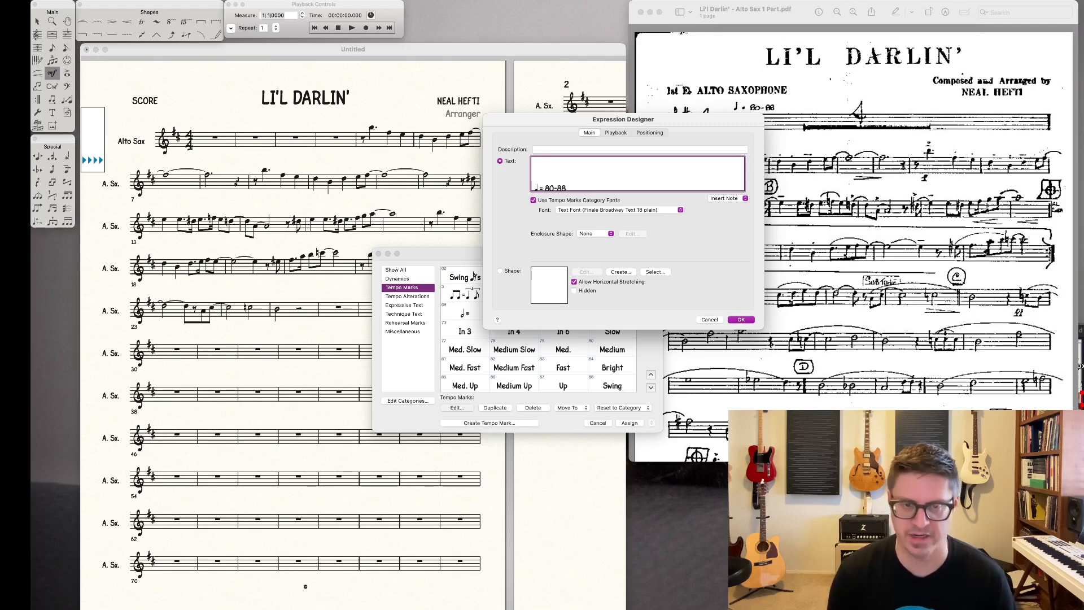
click(741, 320)
click(630, 424)
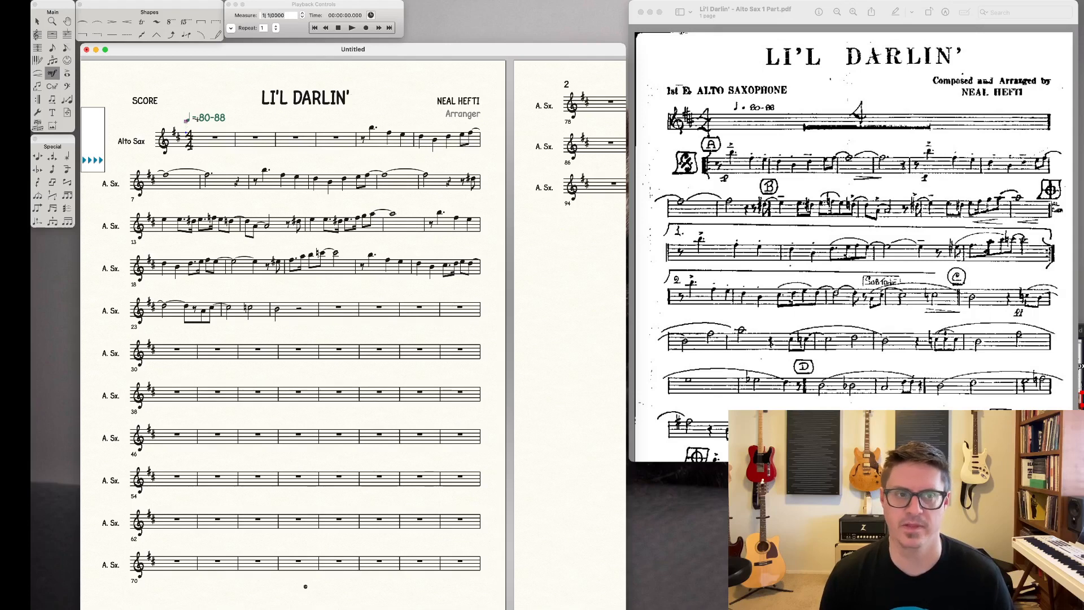
click(54, 74)
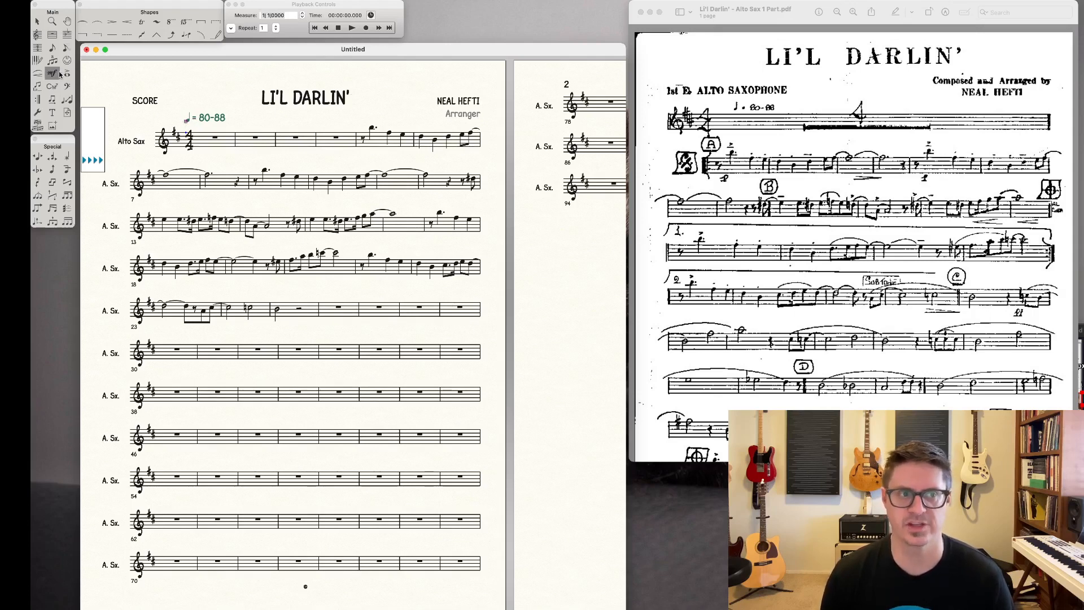
double_click(187, 122)
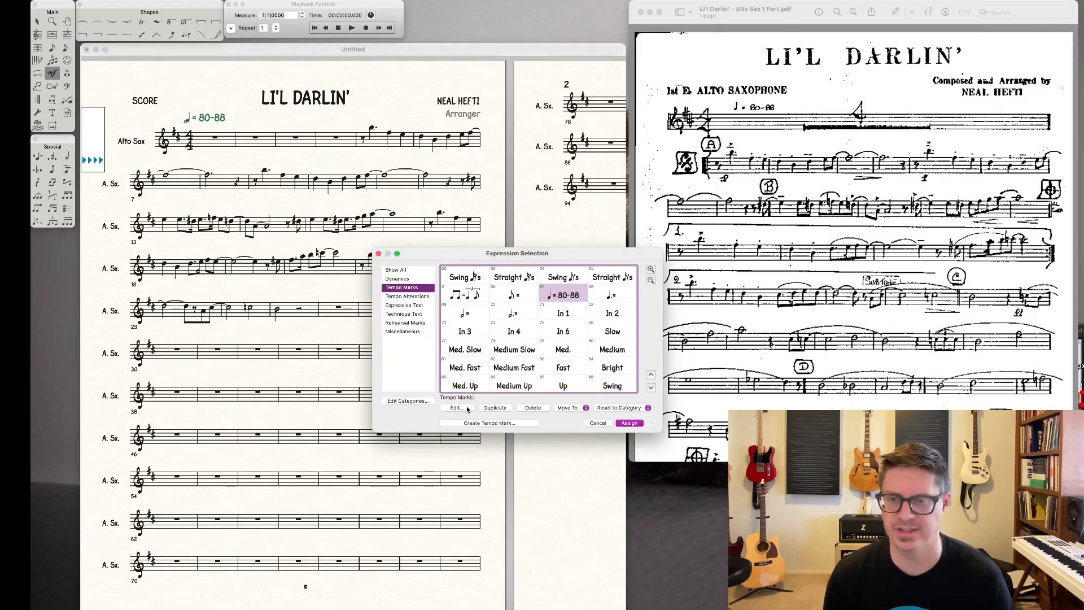
click(598, 423)
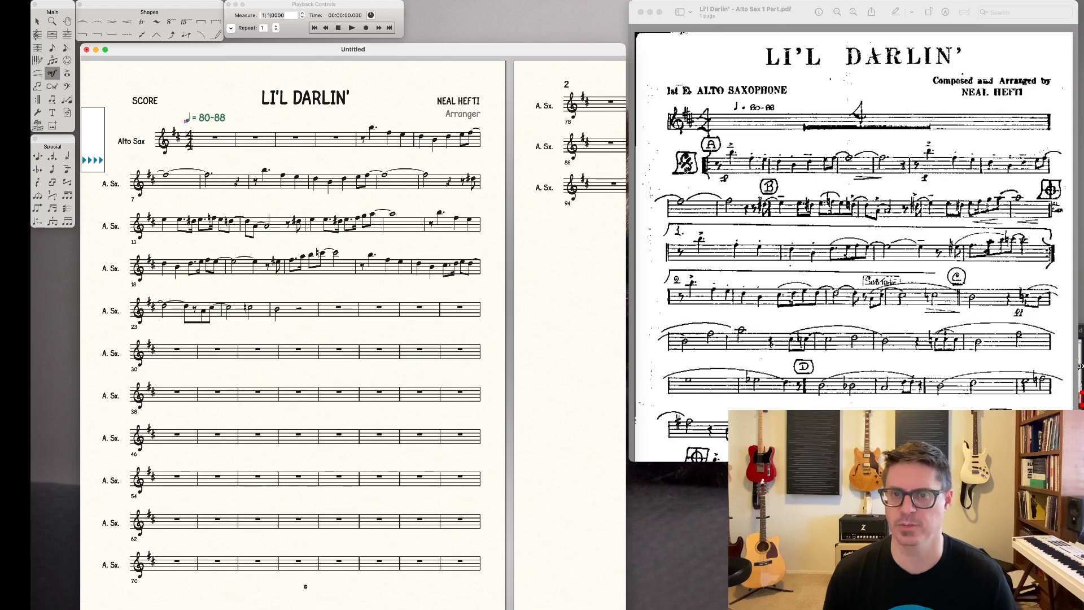
Step: Try a graphic forward repeat at measure 5 from the repeat selection and delete it again
click(39, 101)
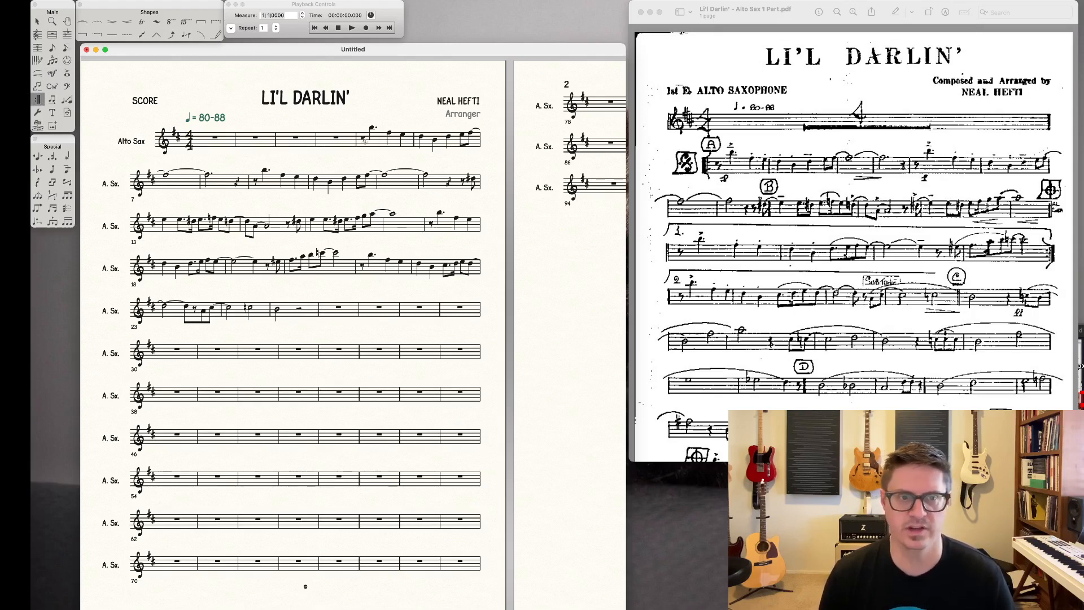
double_click(380, 140)
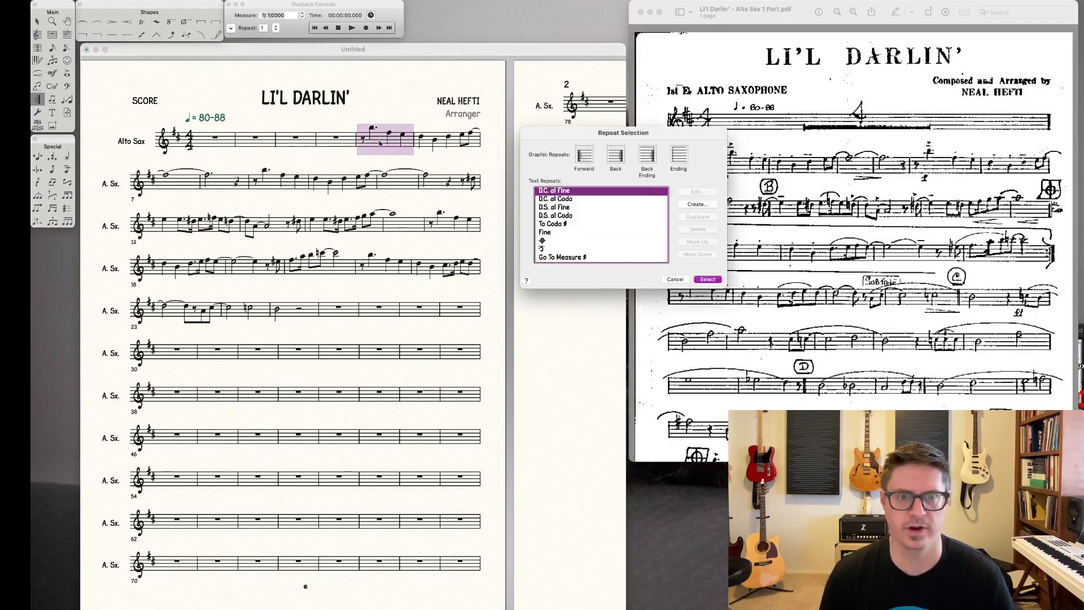
click(584, 156)
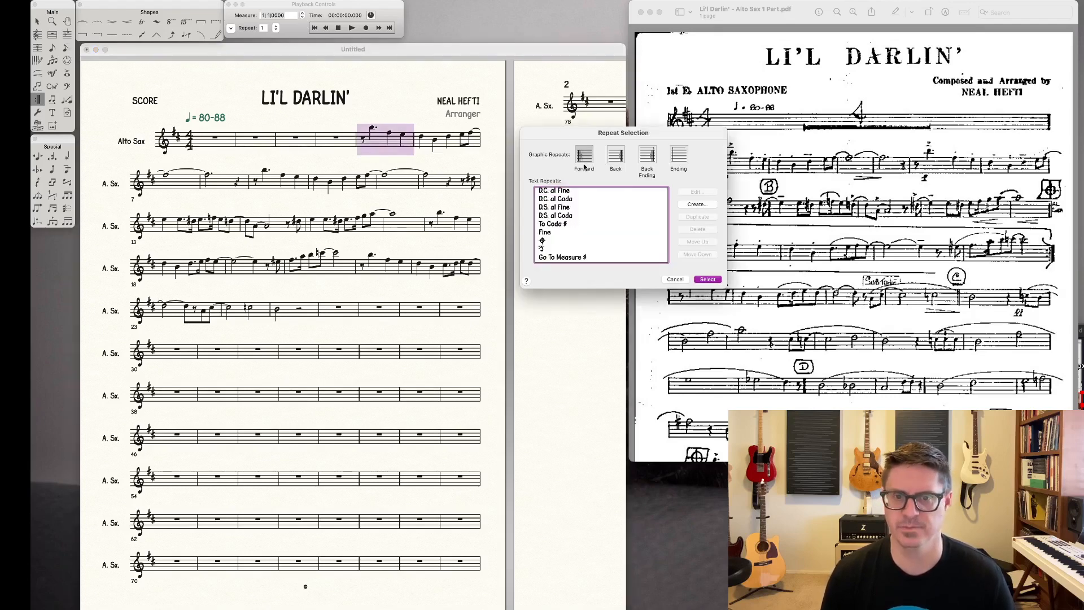
click(716, 280)
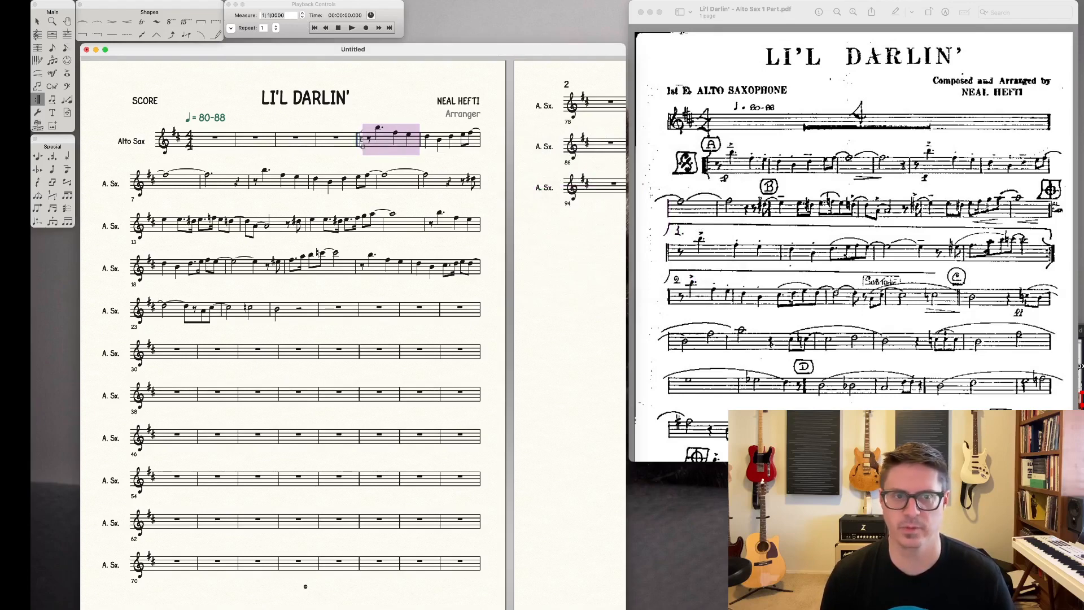
click(363, 147)
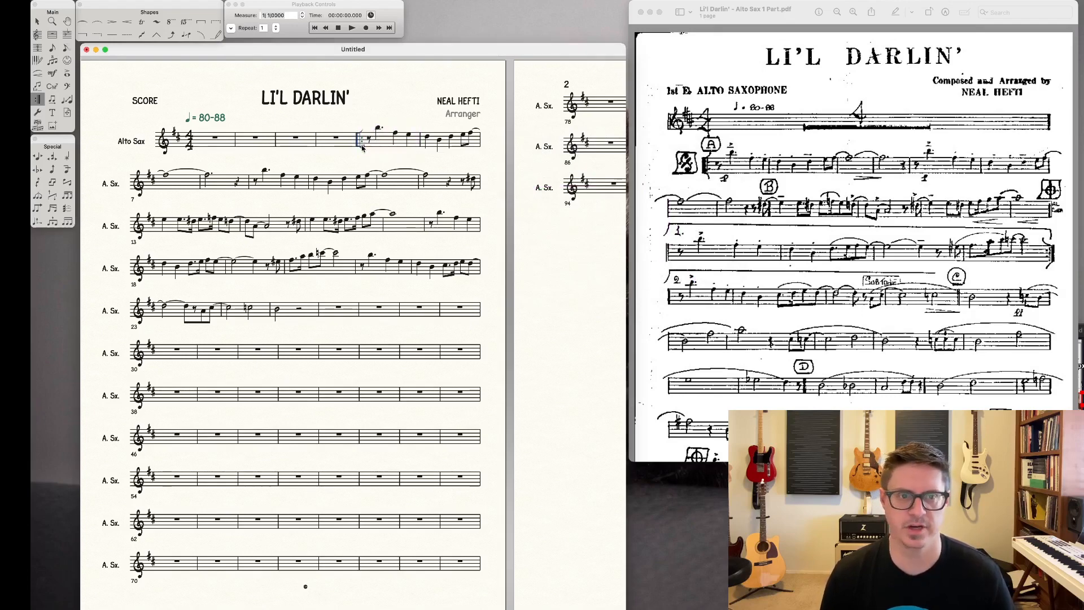
key(Delete)
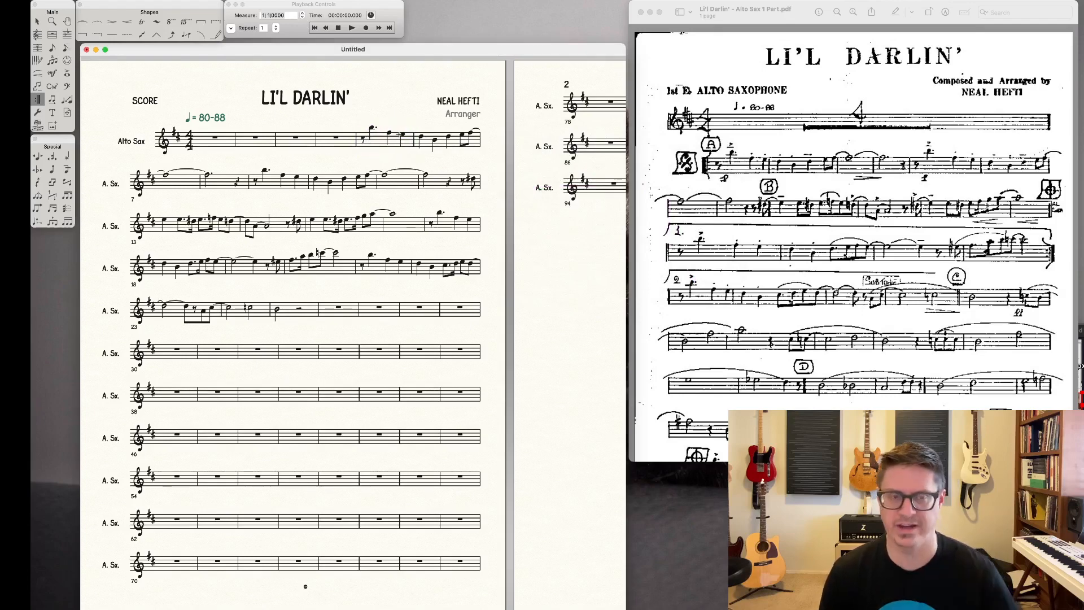
Step: Create a forward repeat bar at the start of measure 5
scroll(382, 142, left, 1)
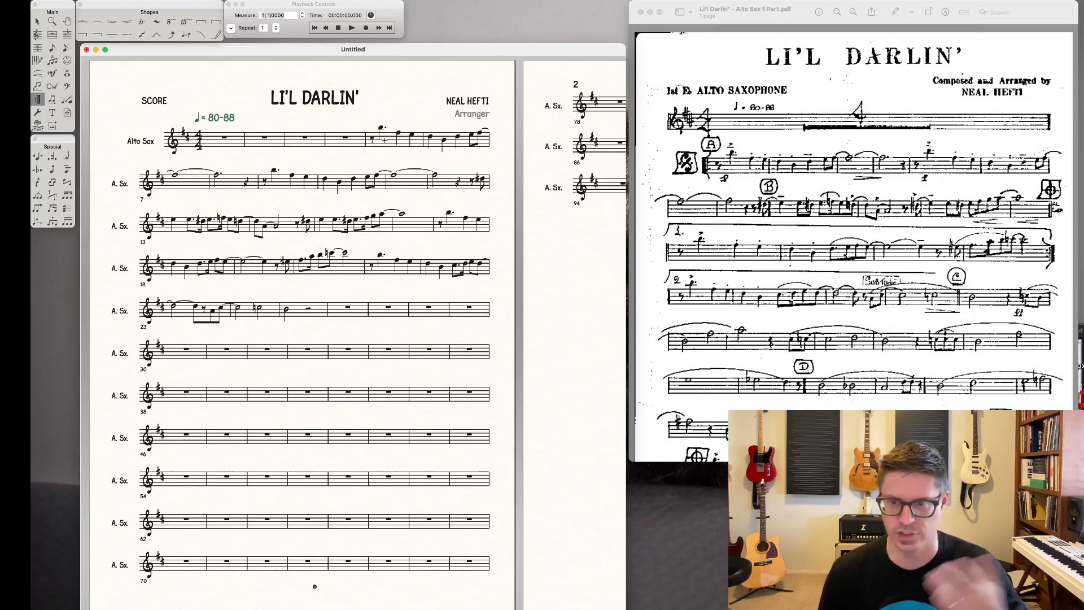
right_click(386, 139)
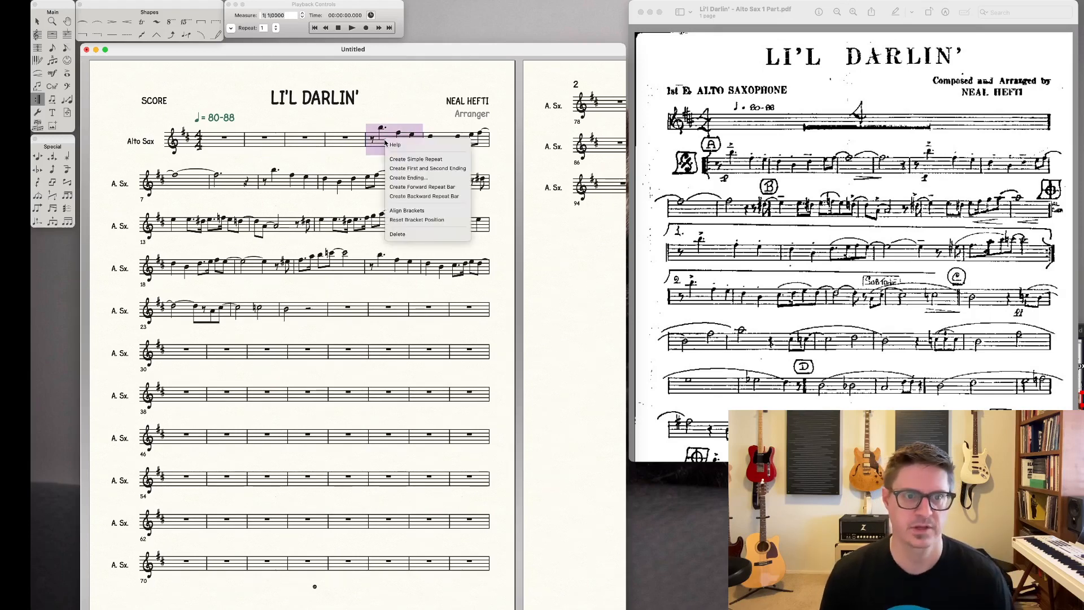
click(426, 187)
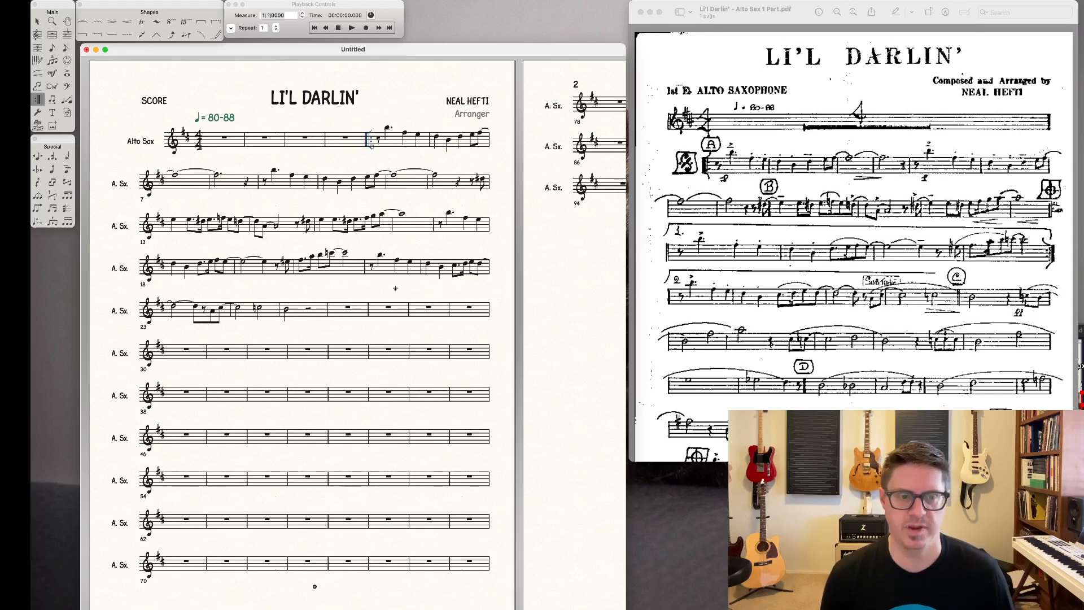
Step: Create a first and second ending, with the first ending spanning measures 17 to 20
right_click(351, 266)
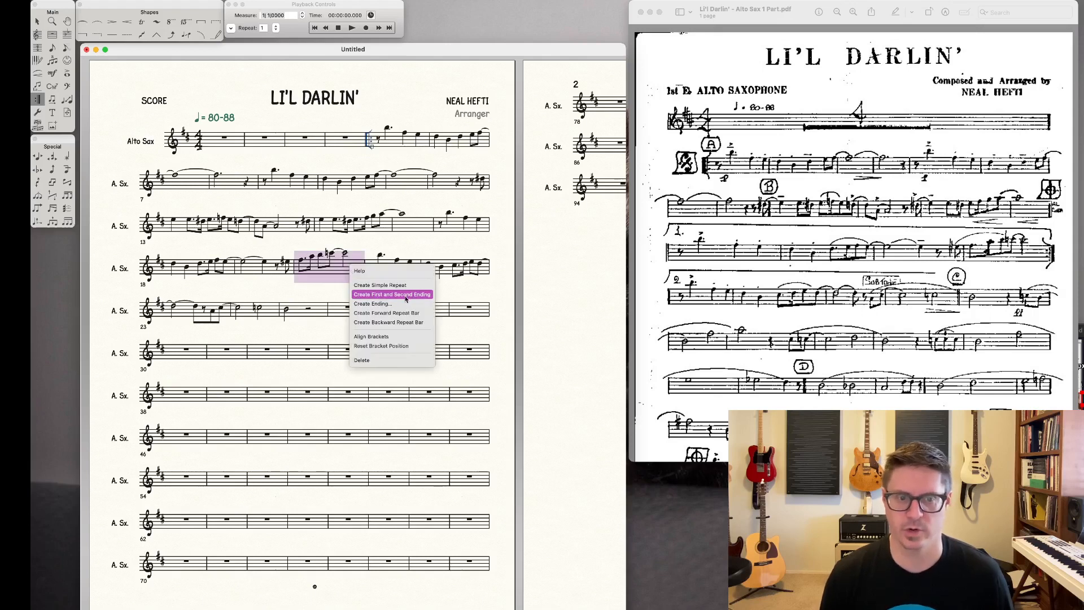
click(426, 243)
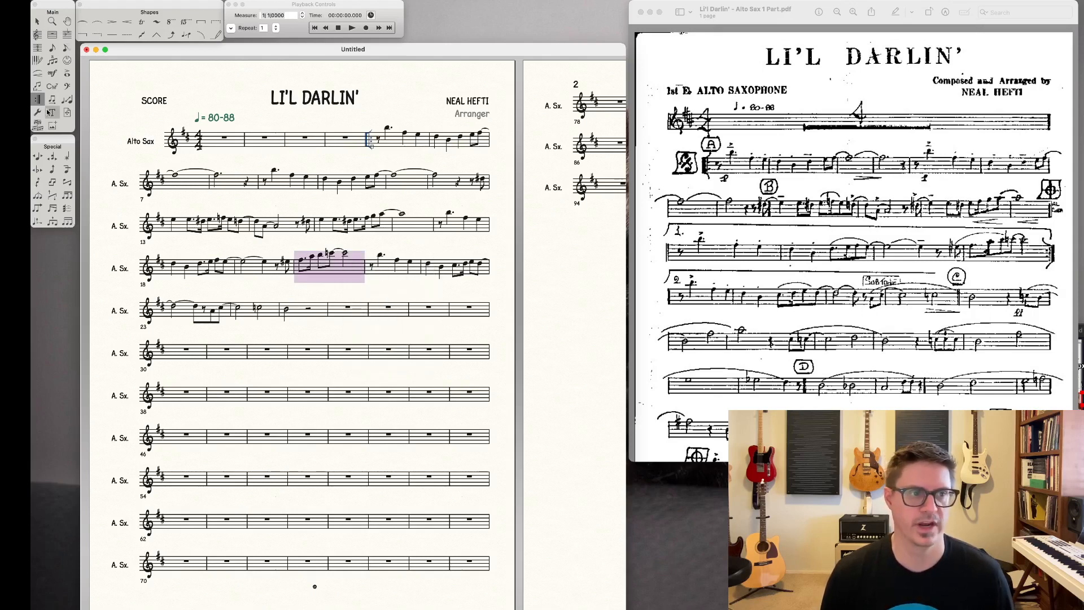
double_click(339, 270)
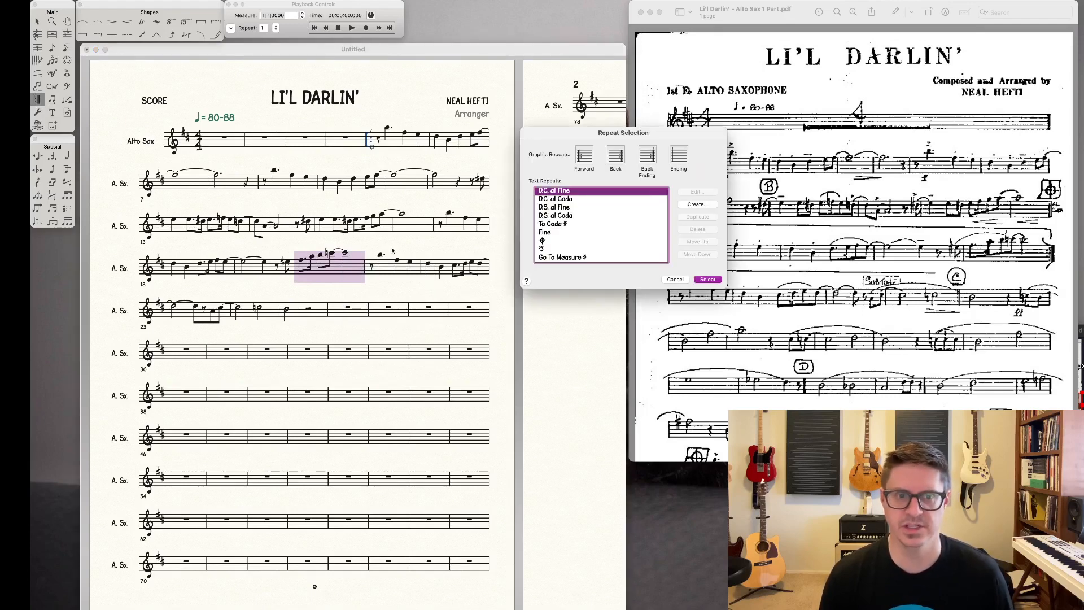
click(676, 280)
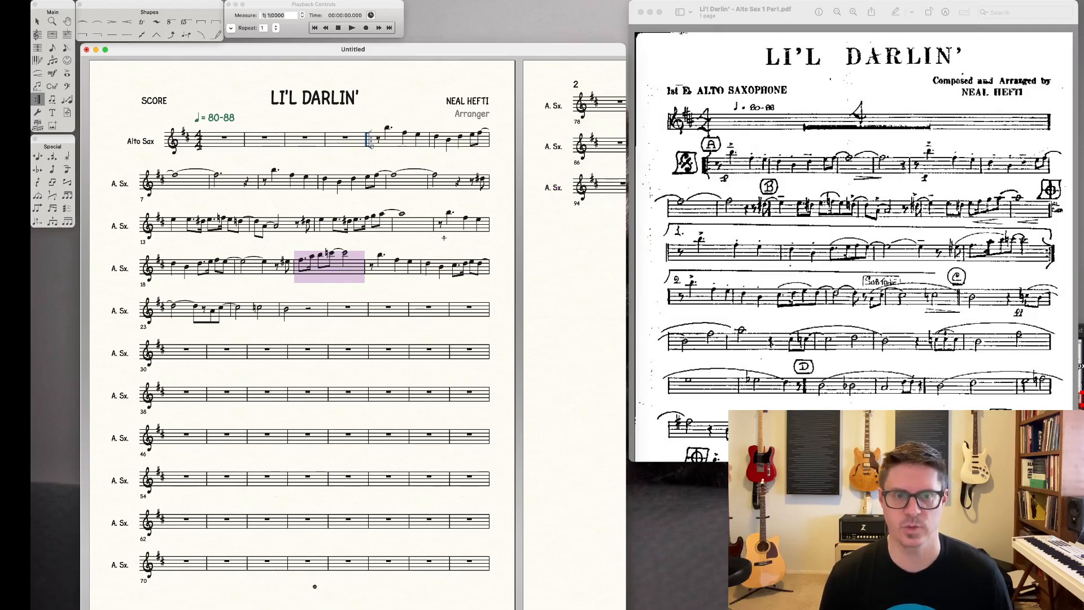
shift+click(444, 232)
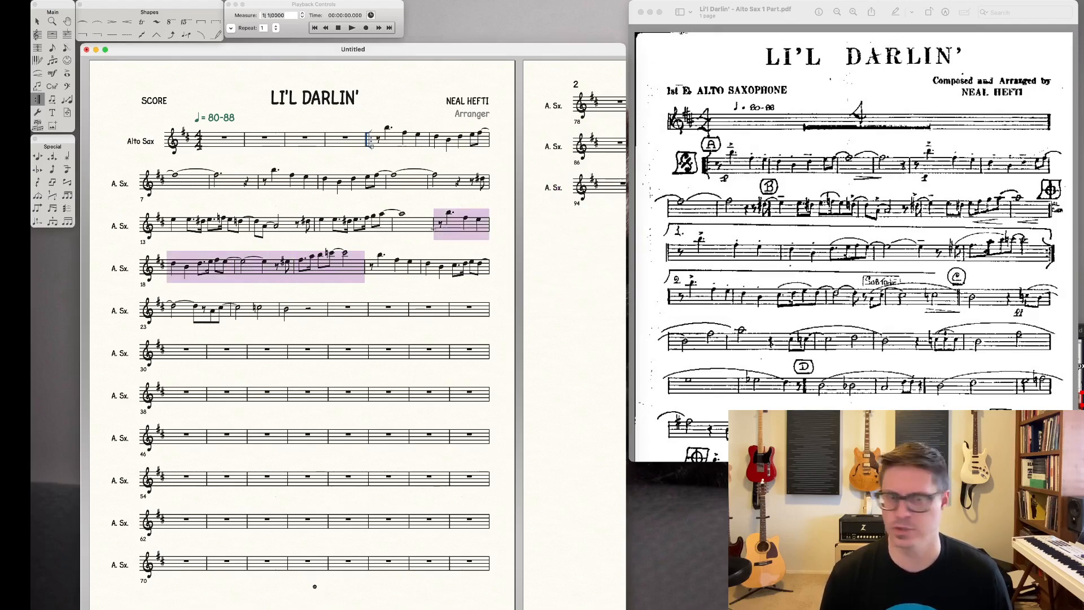
scroll(454, 226, down, 1)
right_click(454, 219)
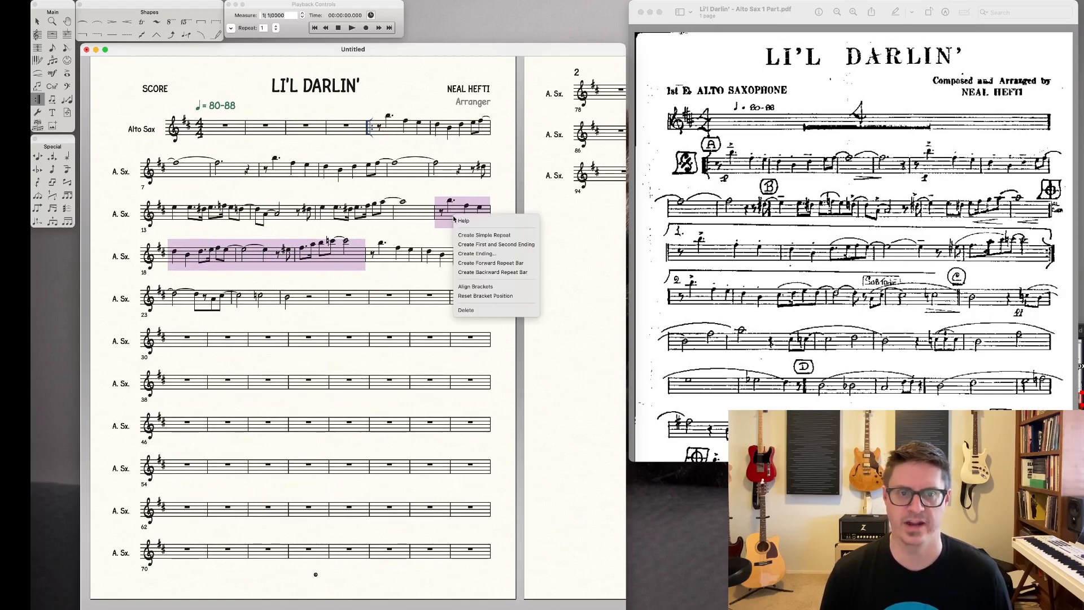
click(505, 244)
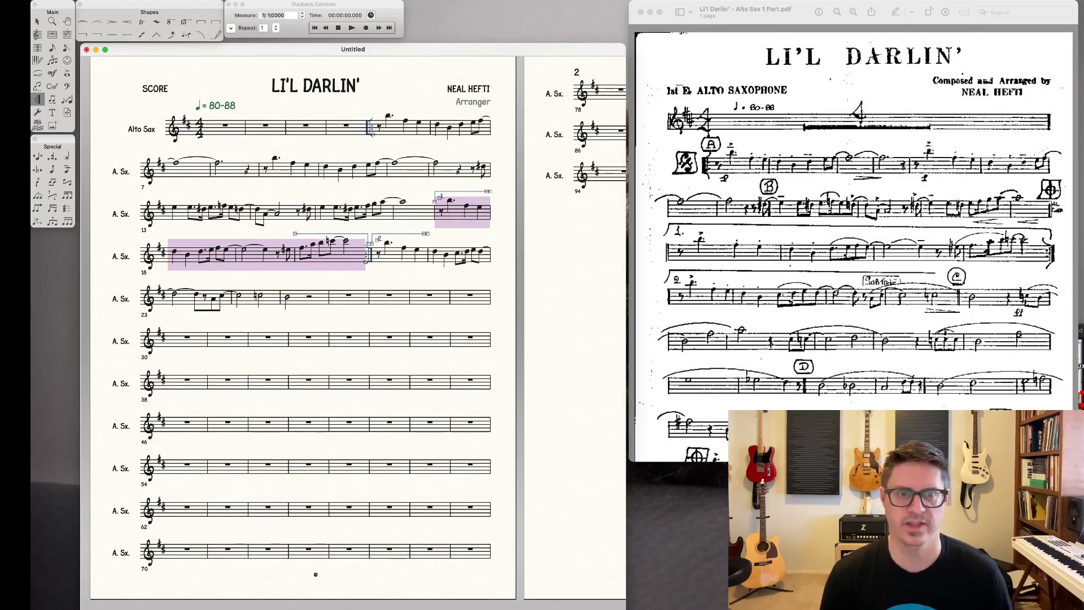
key(Escape)
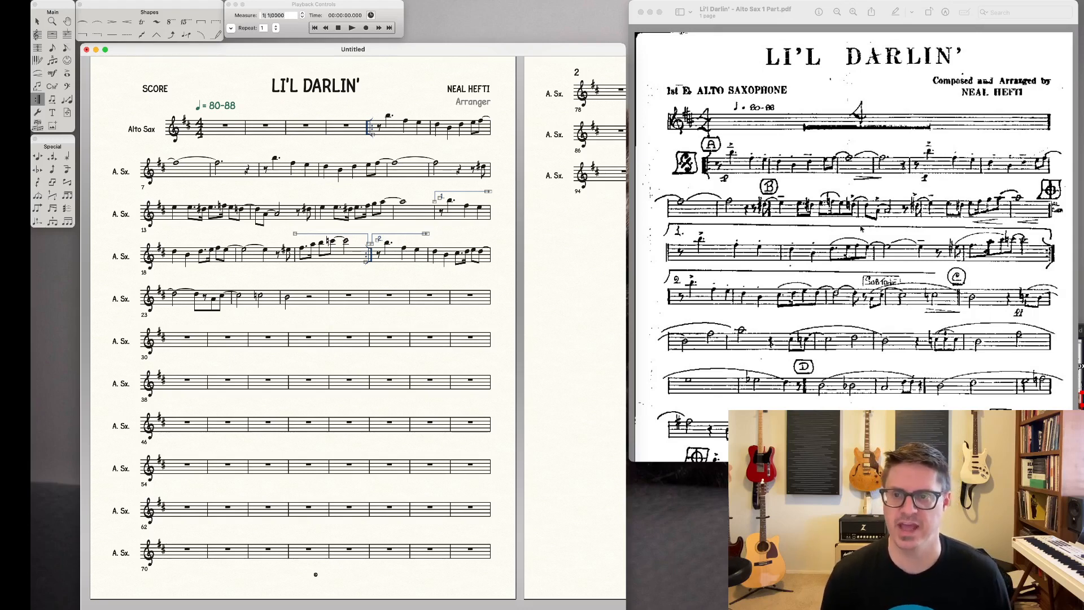
Step: Start a rehearsal mark on measure 5 and open the auto-sequencing A, B, C rehearsal letter for editing
click(52, 74)
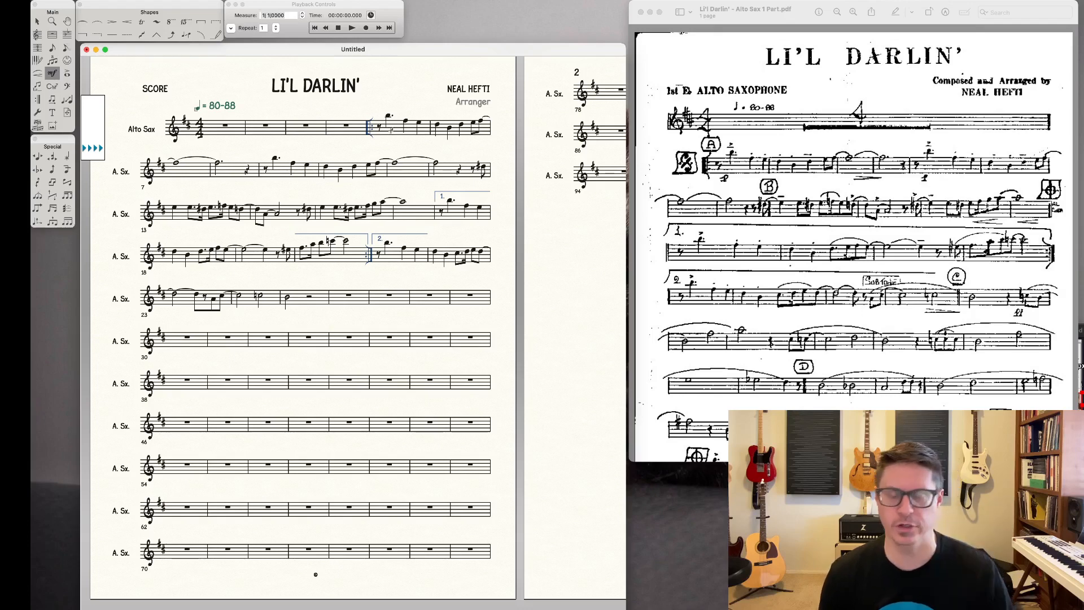
click(392, 130)
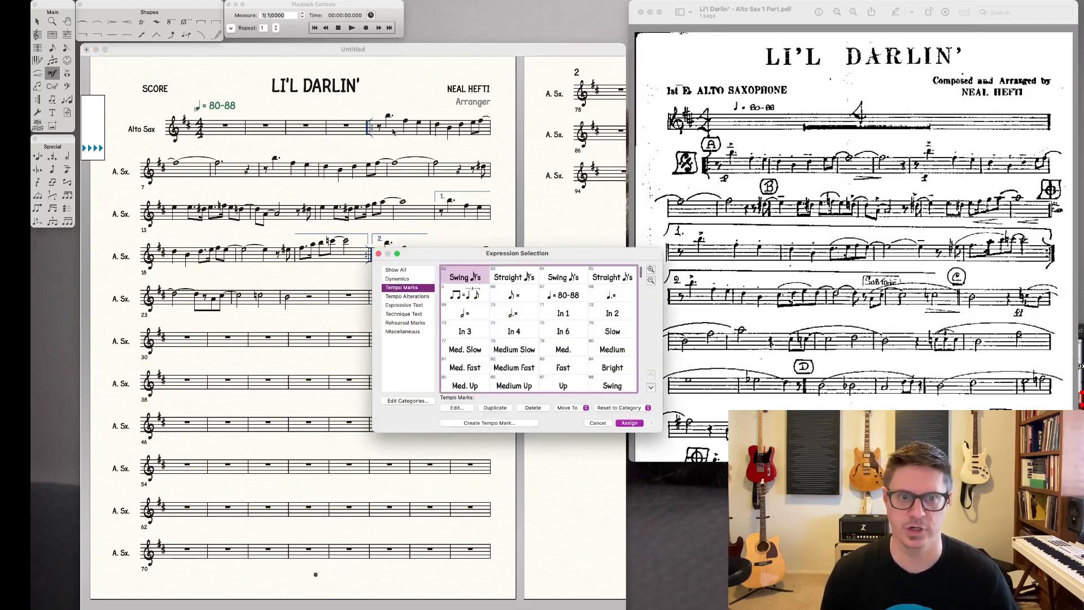
click(406, 323)
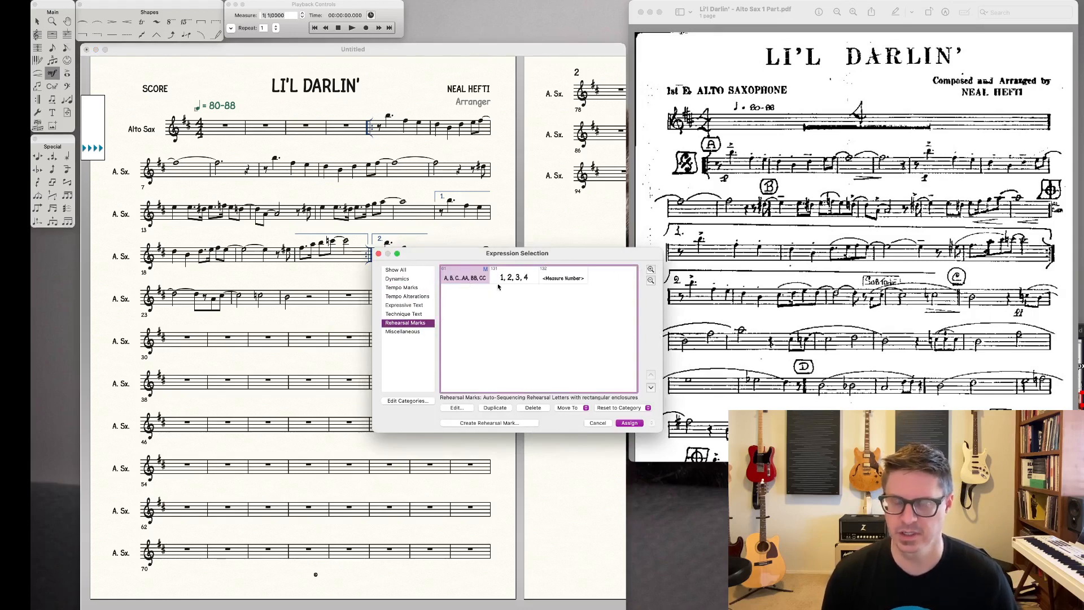
click(457, 408)
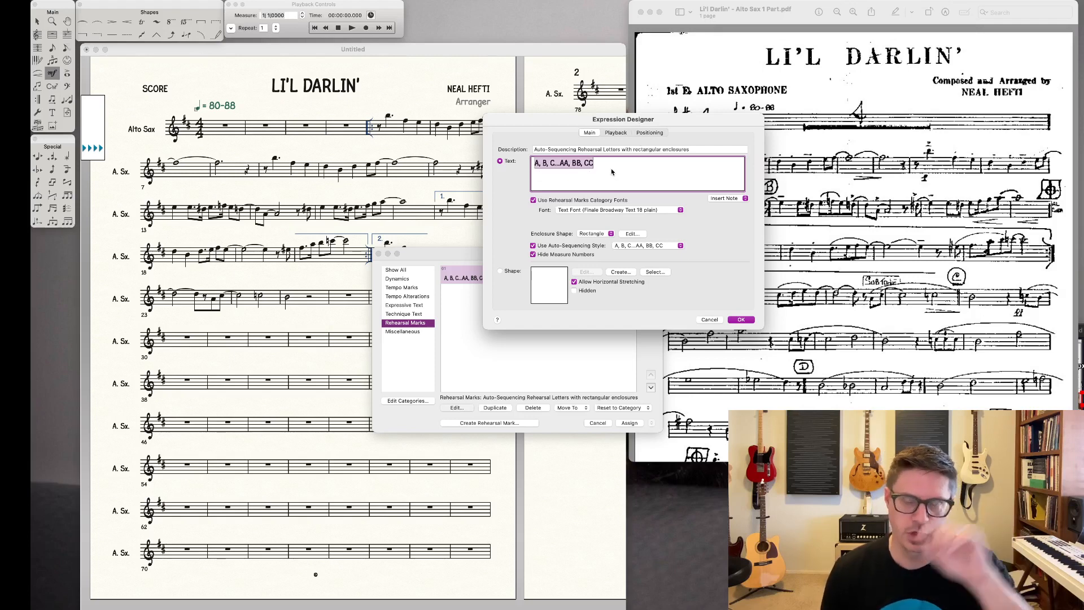
Step: Examine the rehearsal mark's auto-sequencing styles, enclosure shape and enclosure design settings
click(639, 247)
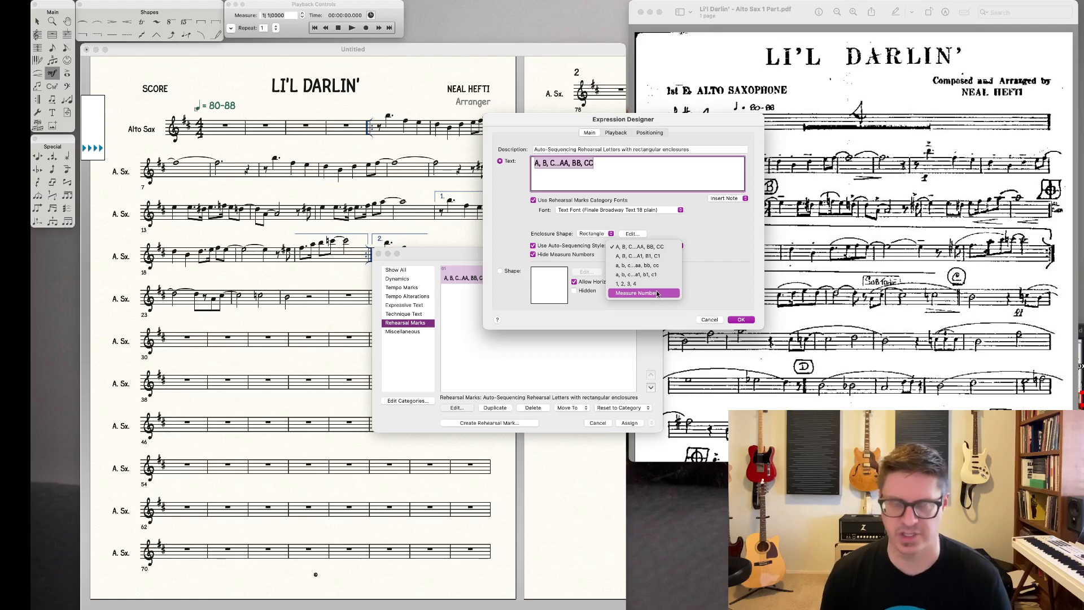
click(710, 235)
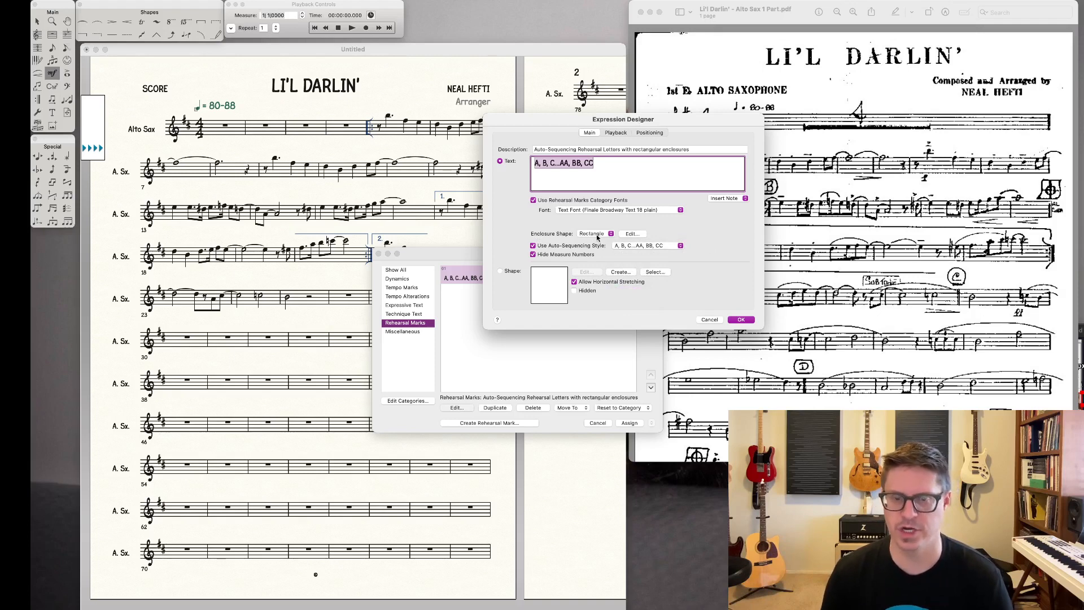
click(631, 234)
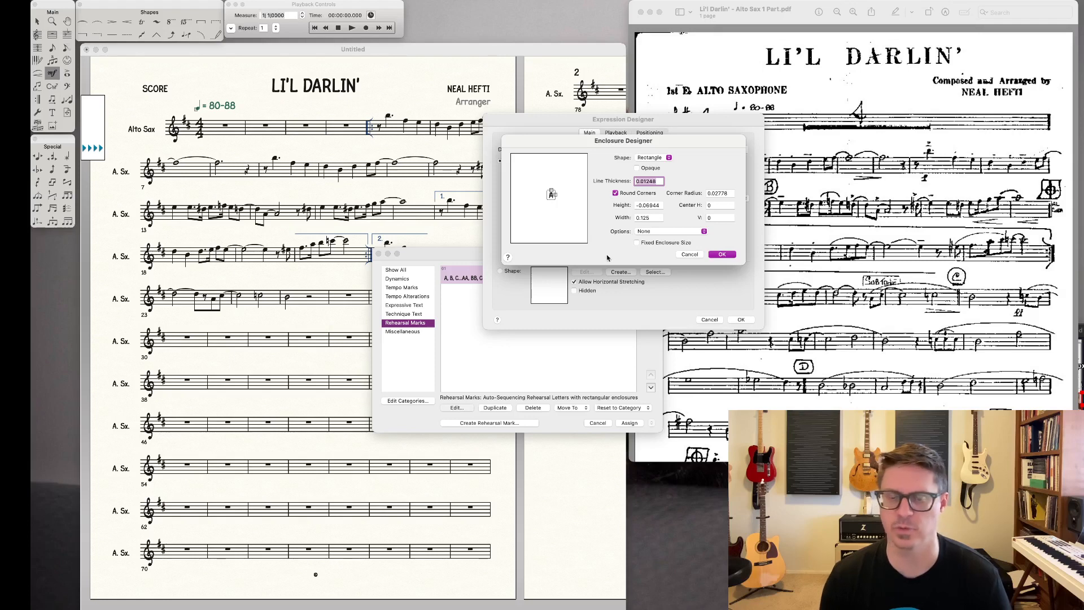
click(690, 255)
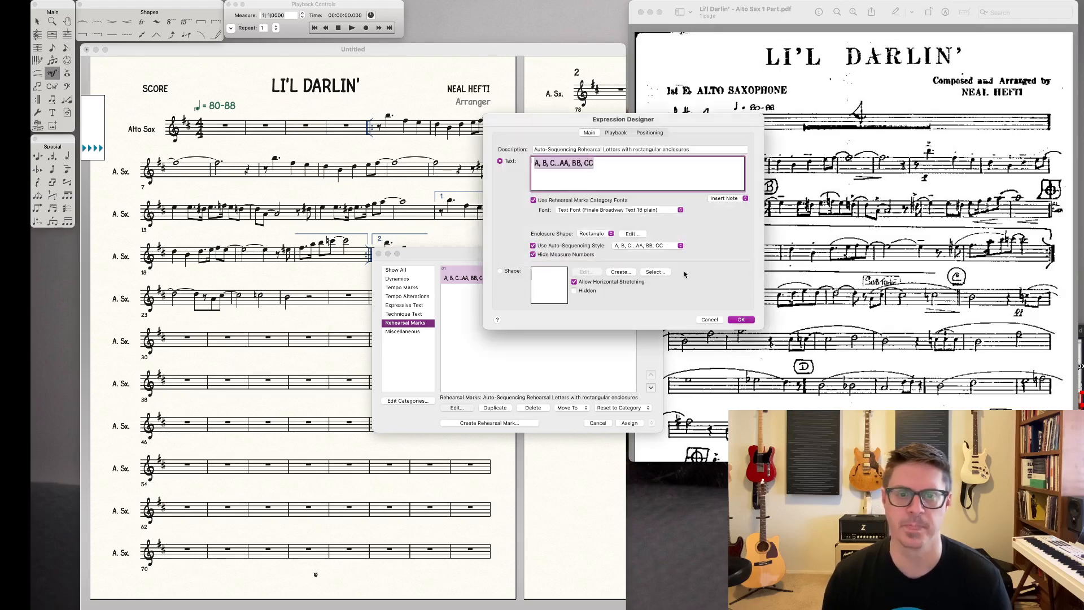
click(600, 237)
click(594, 234)
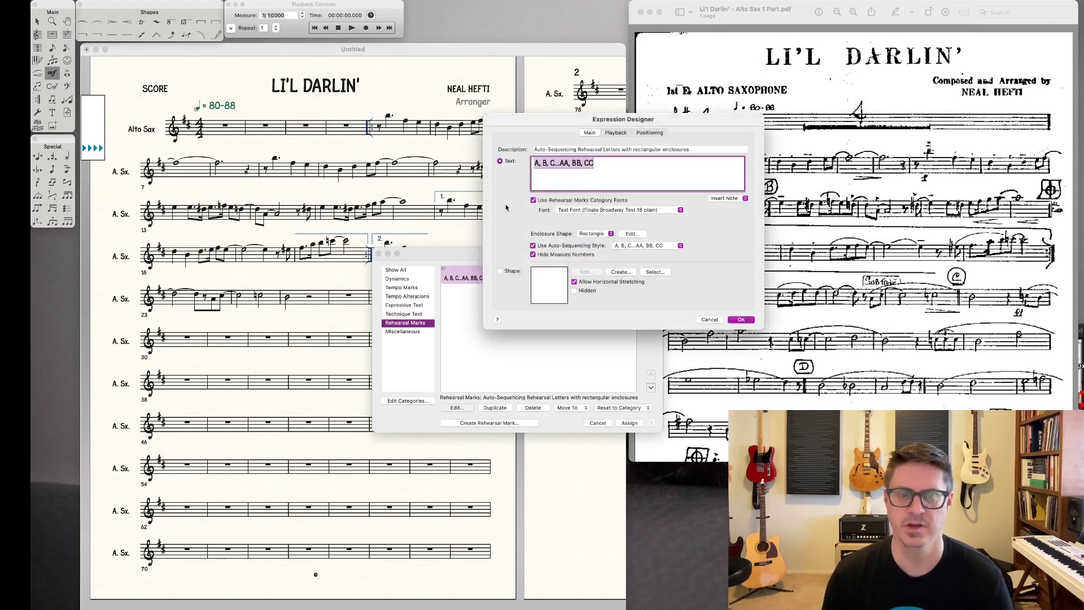
Step: Try placing the auto-sequencing rehearsal letter at the start of measure 5, deleting it after each attempt
click(742, 320)
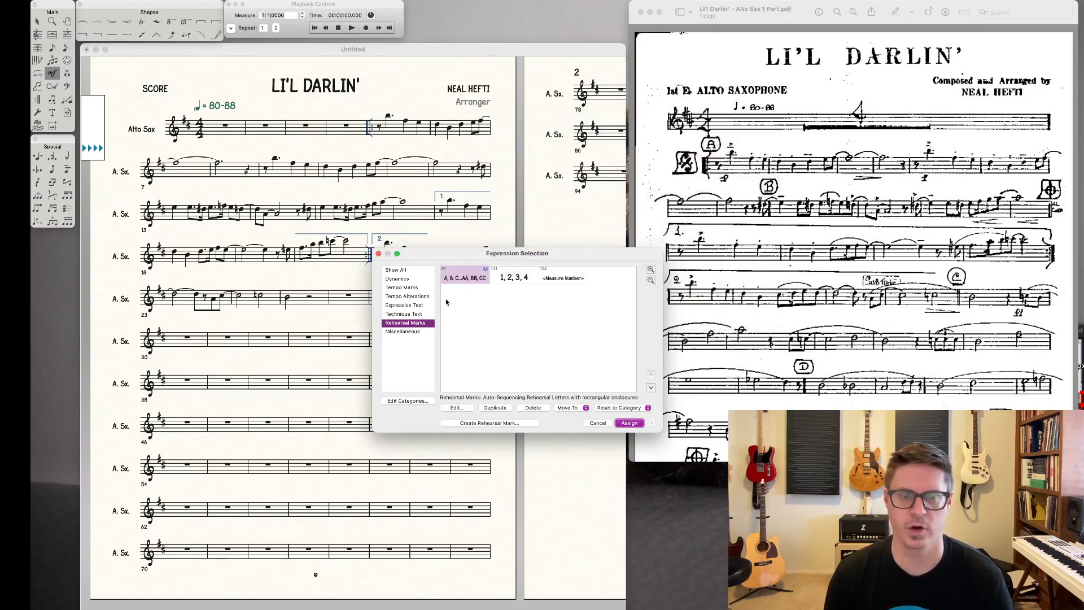
click(629, 424)
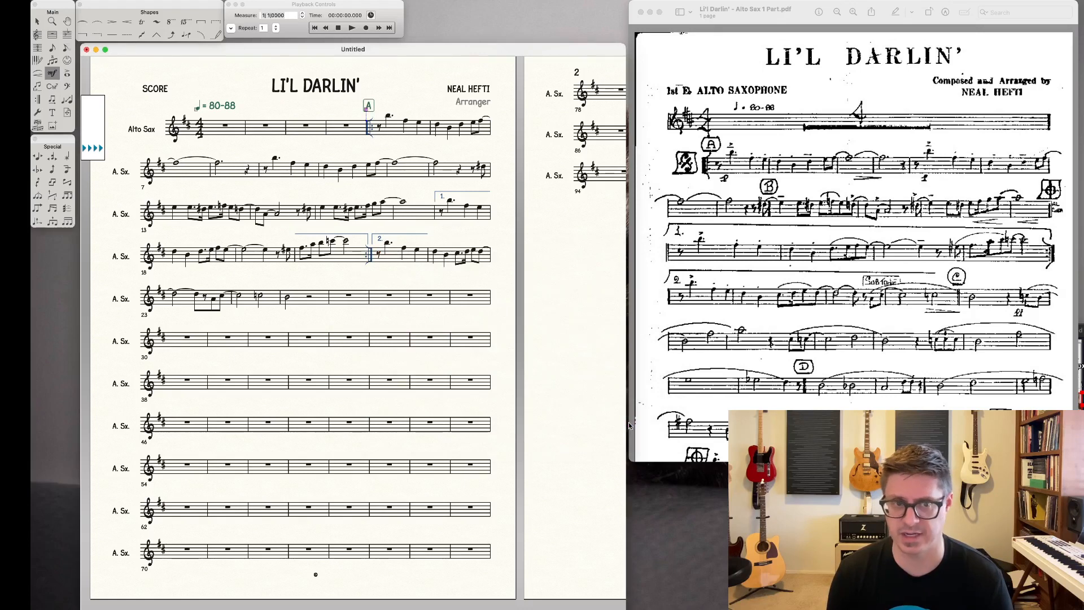
key(Delete)
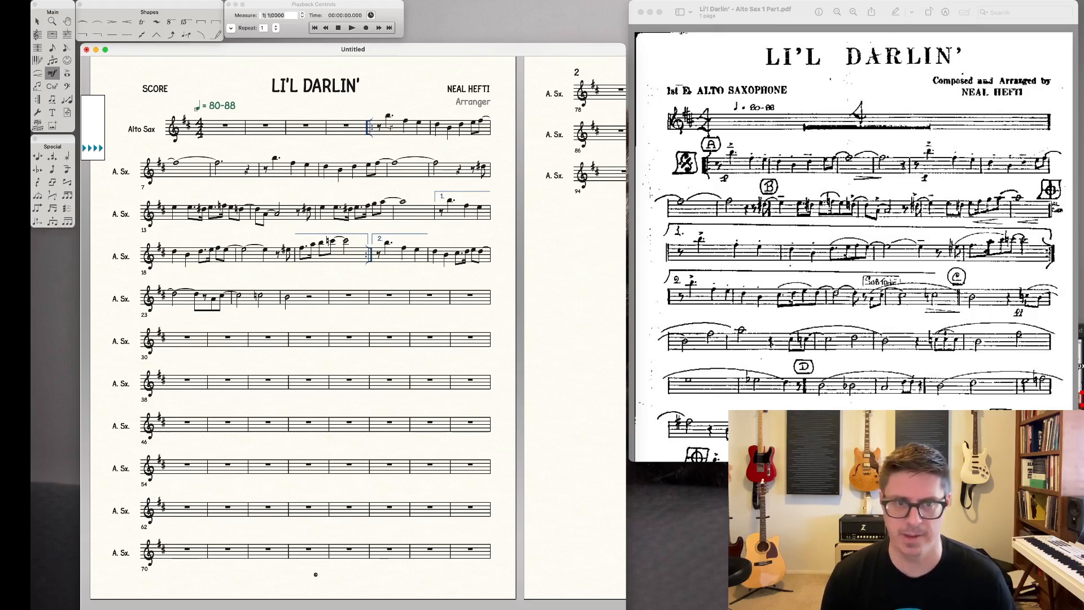
click(364, 113)
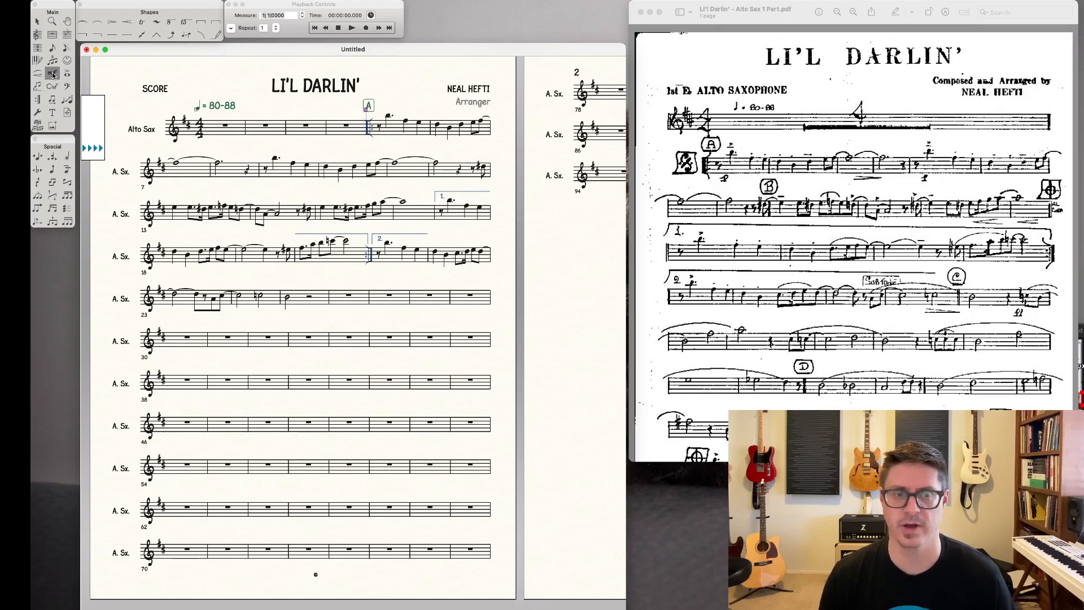
key(Delete)
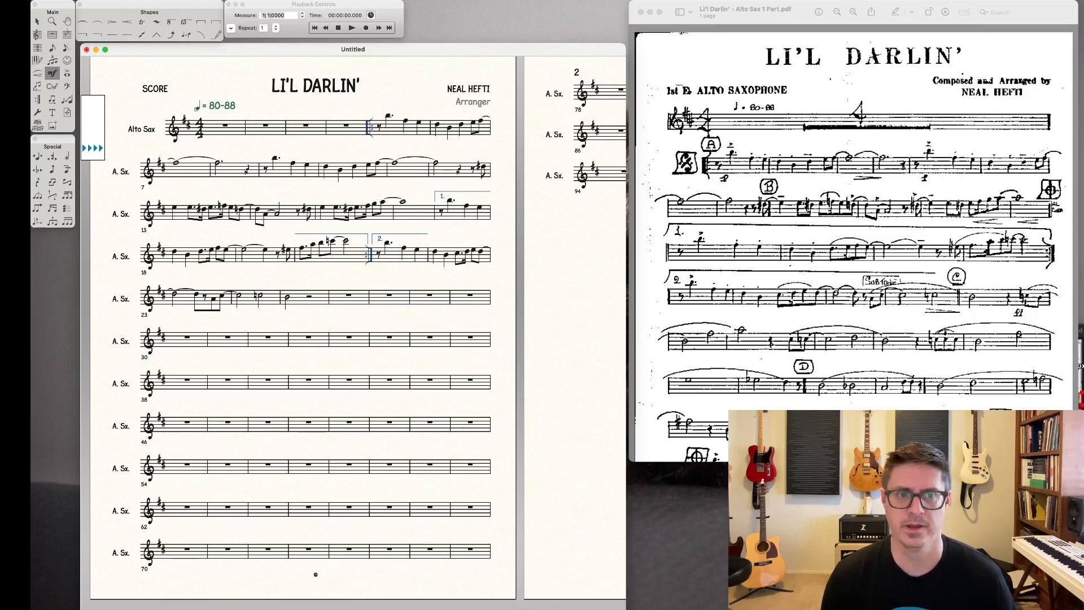
Step: Place the auto-sequencing rehearsal letter A and a p dynamic at the start of measure 5
double_click(375, 127)
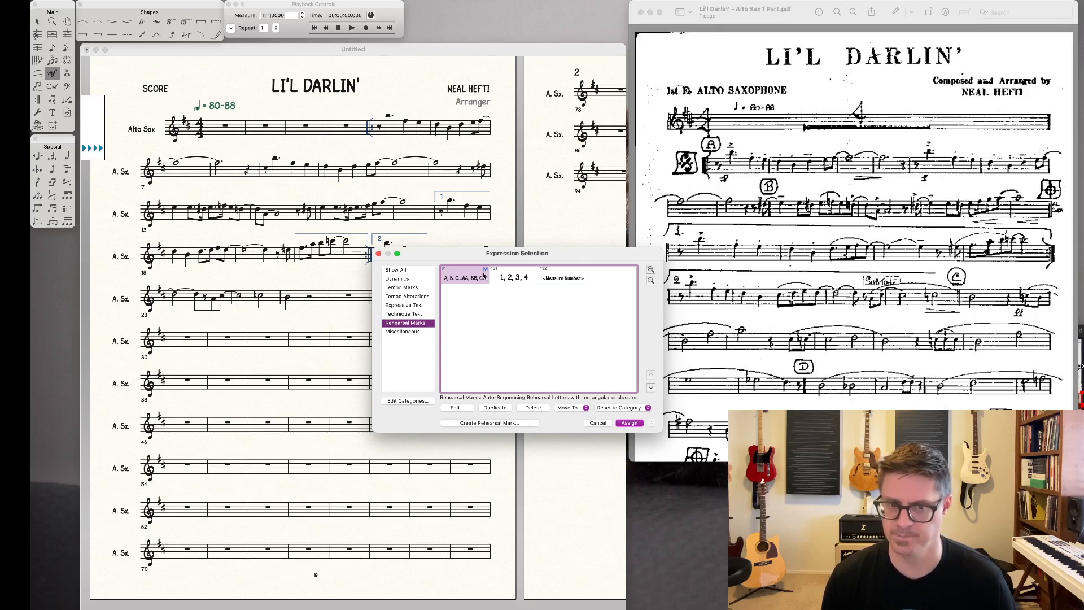
click(409, 279)
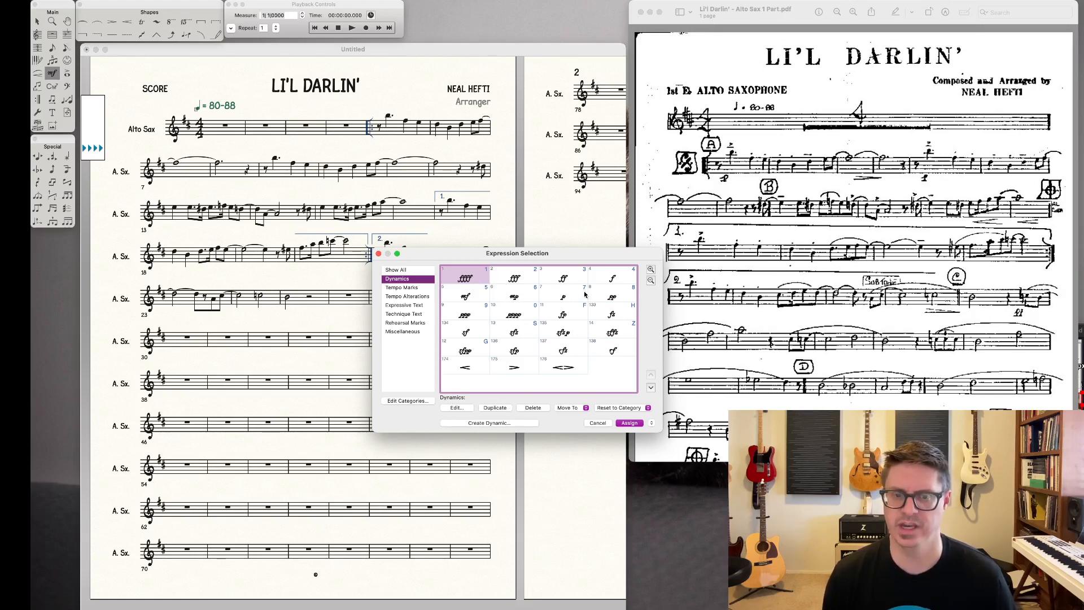
click(598, 423)
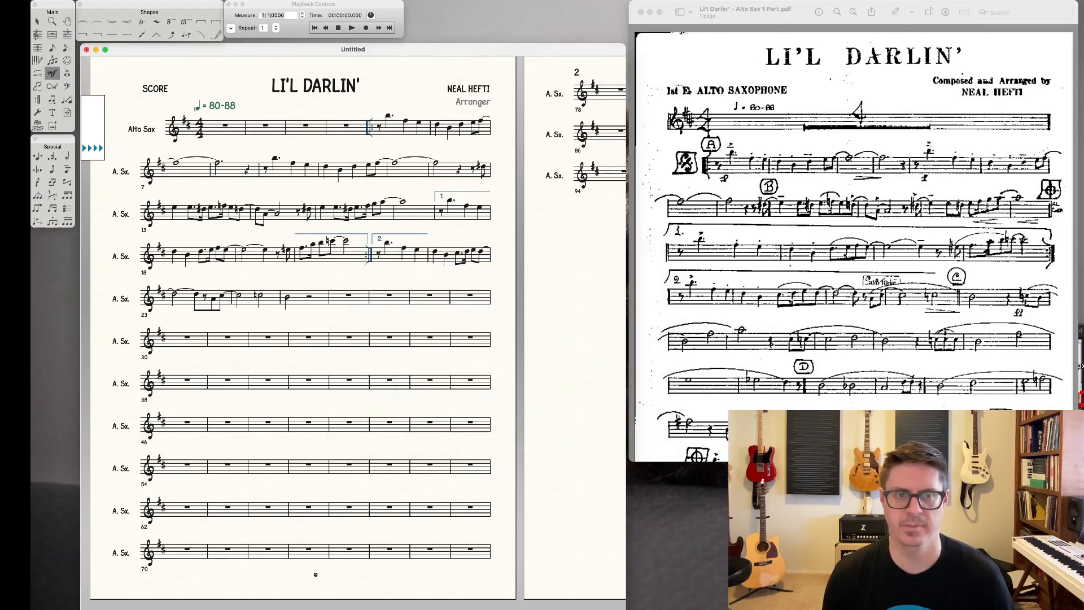
click(367, 113)
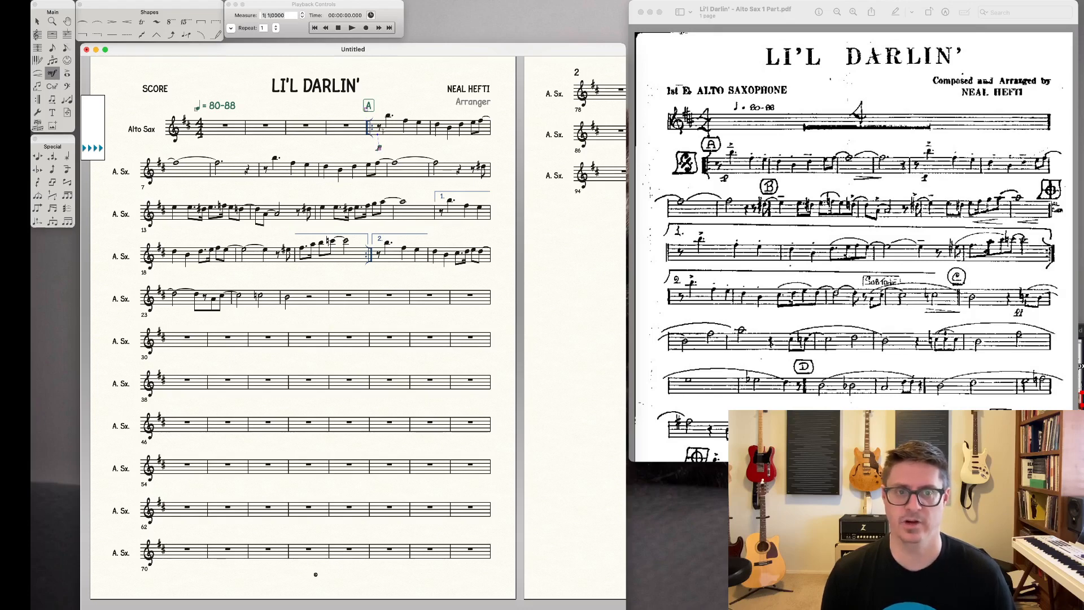
Step: Examine the available expressions for dynamics, tempo marks, tempo alterations, expressive text, technique text and rehearsal marks without assigning any
double_click(389, 132)
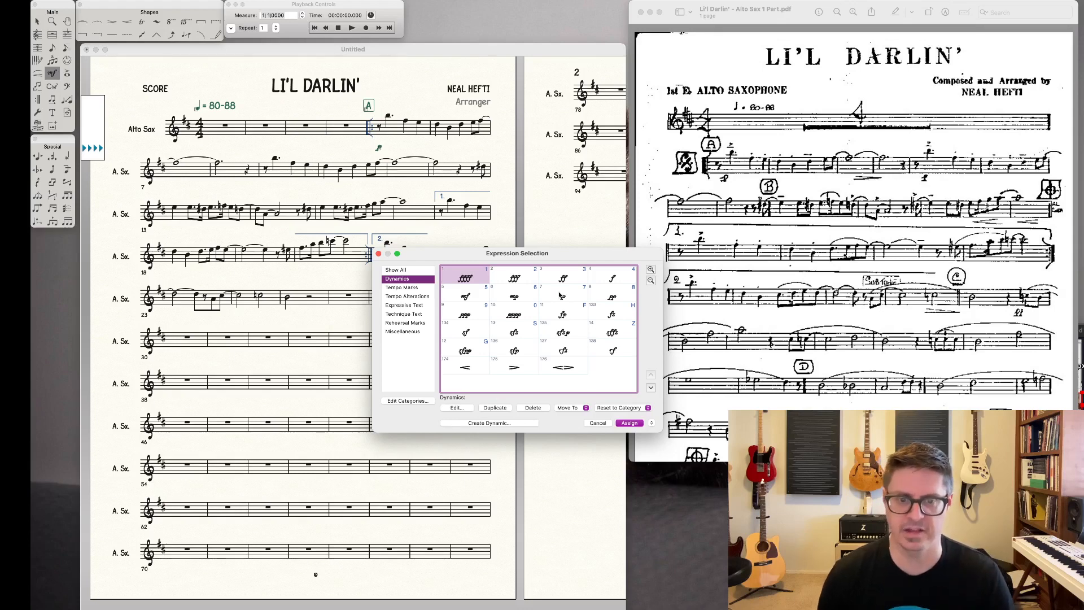
click(598, 423)
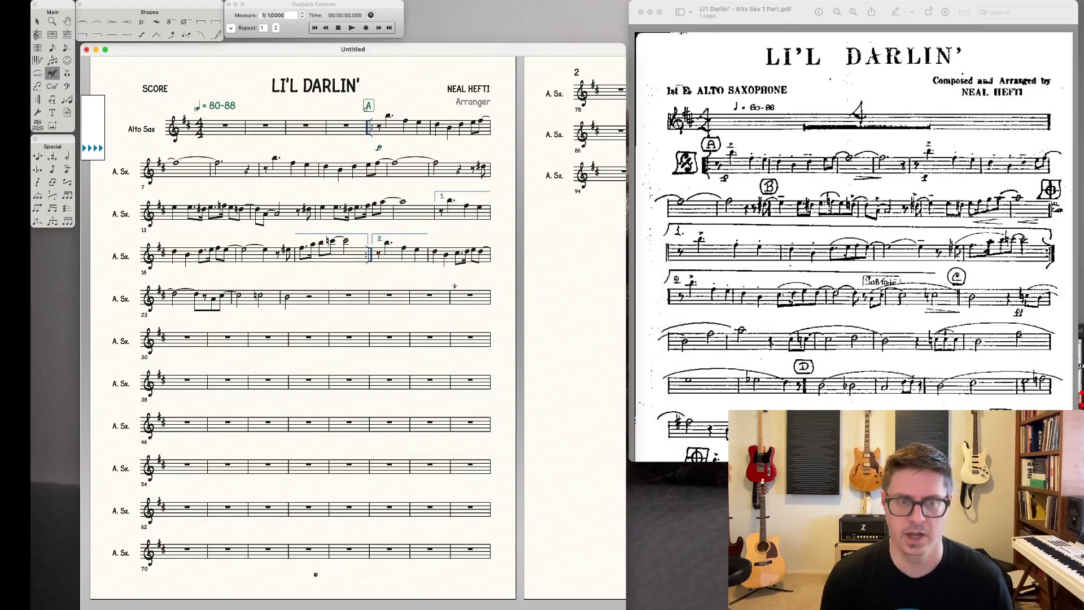
double_click(378, 147)
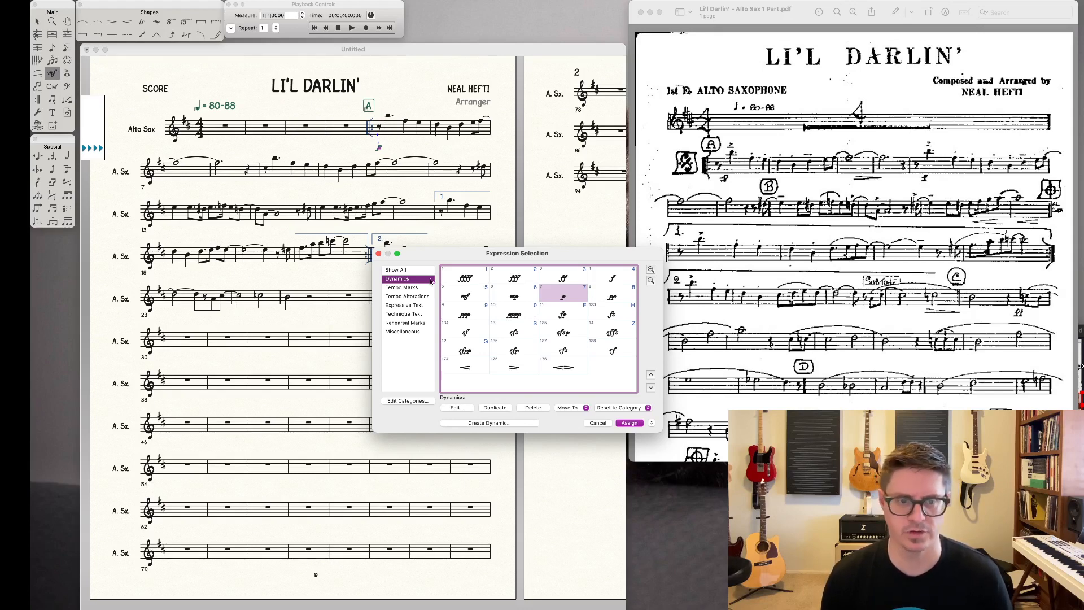
click(405, 288)
click(412, 298)
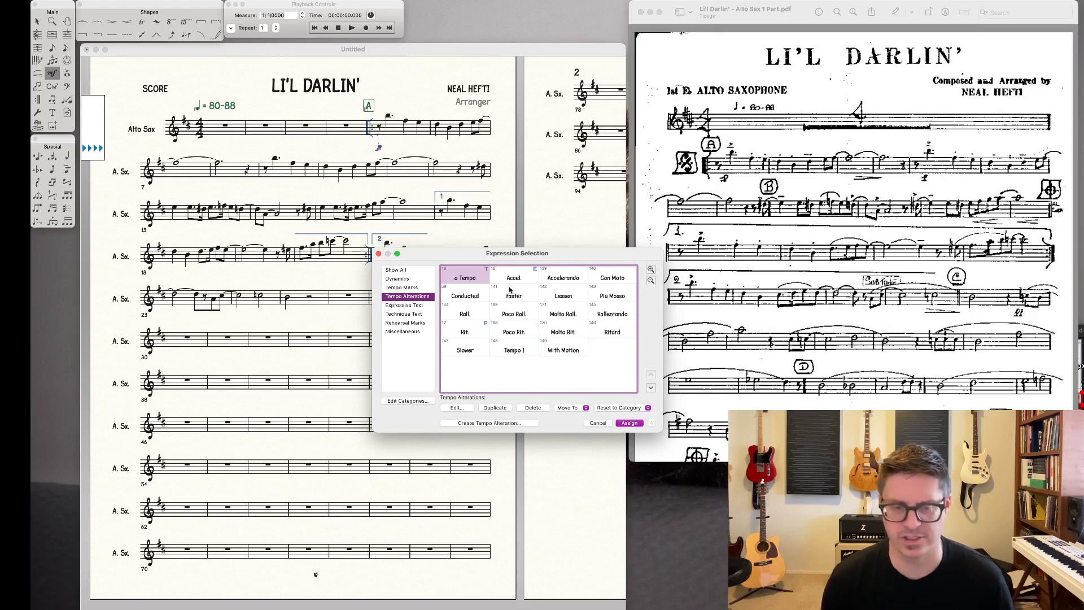
click(417, 306)
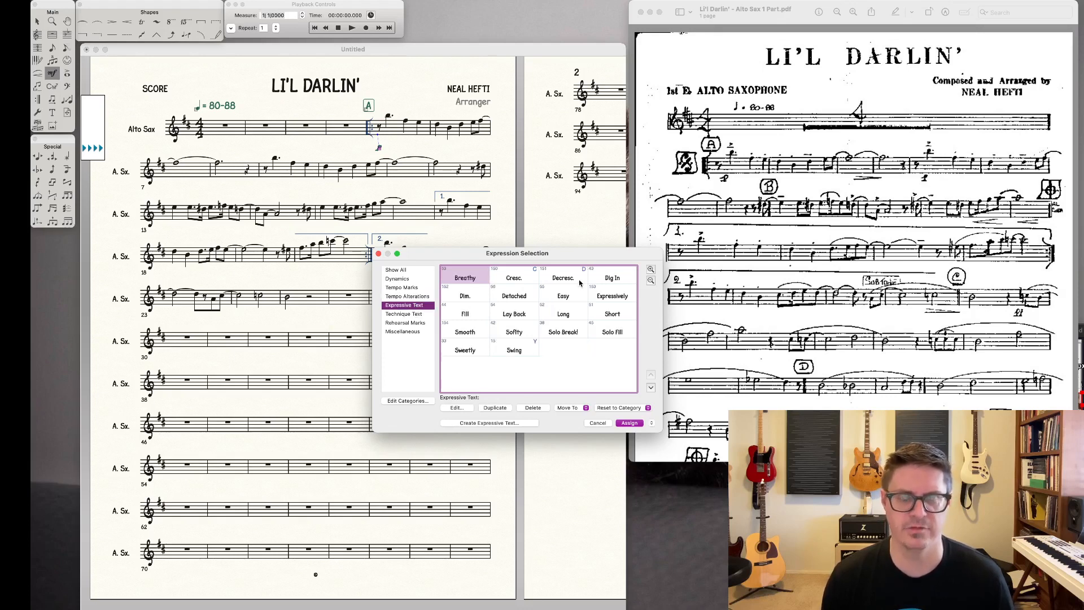
click(413, 314)
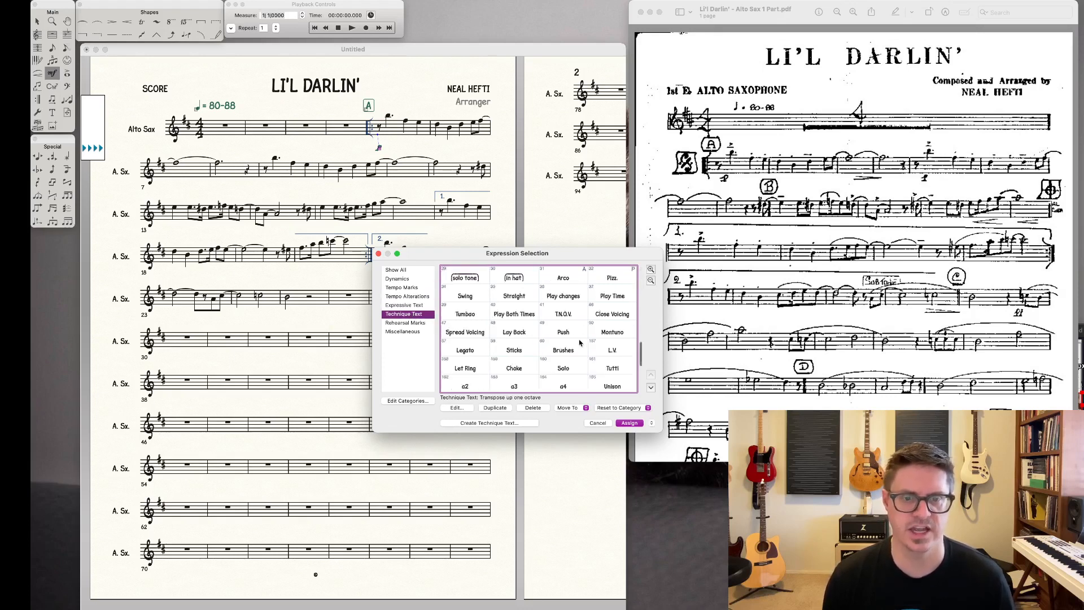
scroll(580, 343, up, 3)
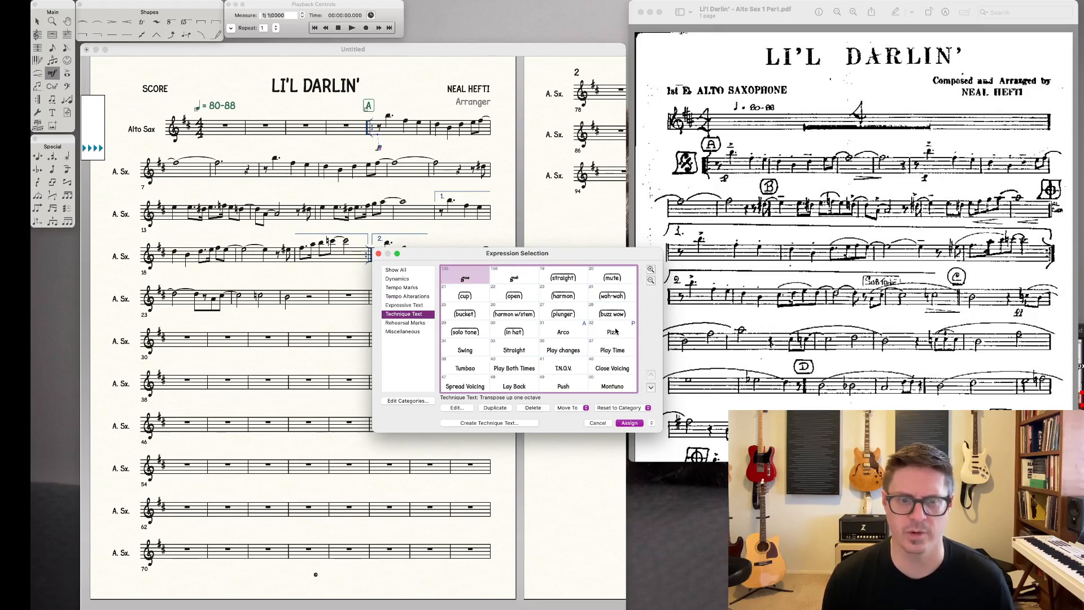
click(409, 323)
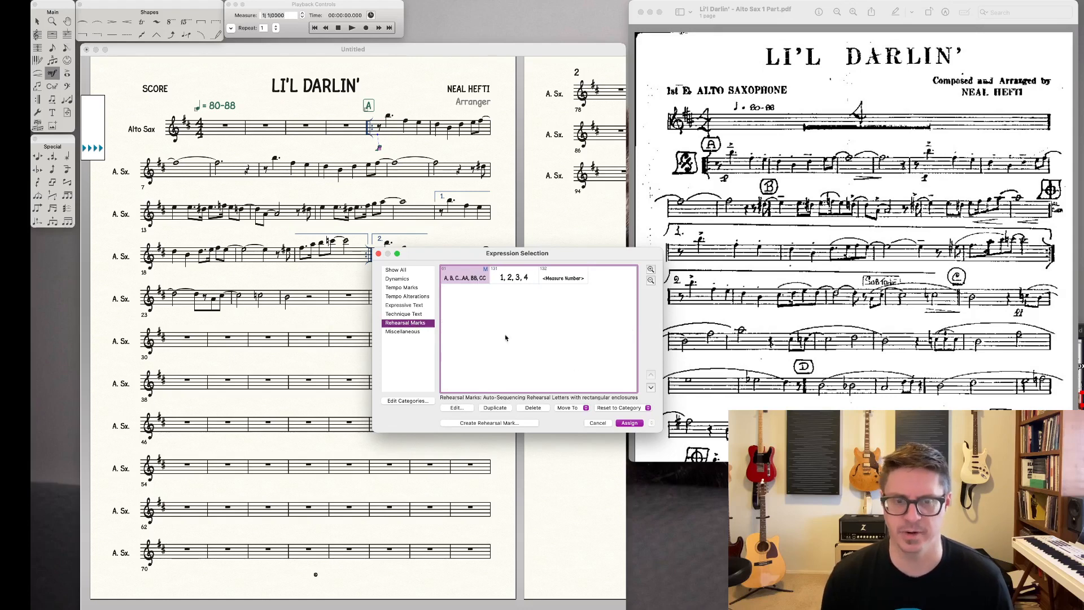
click(598, 423)
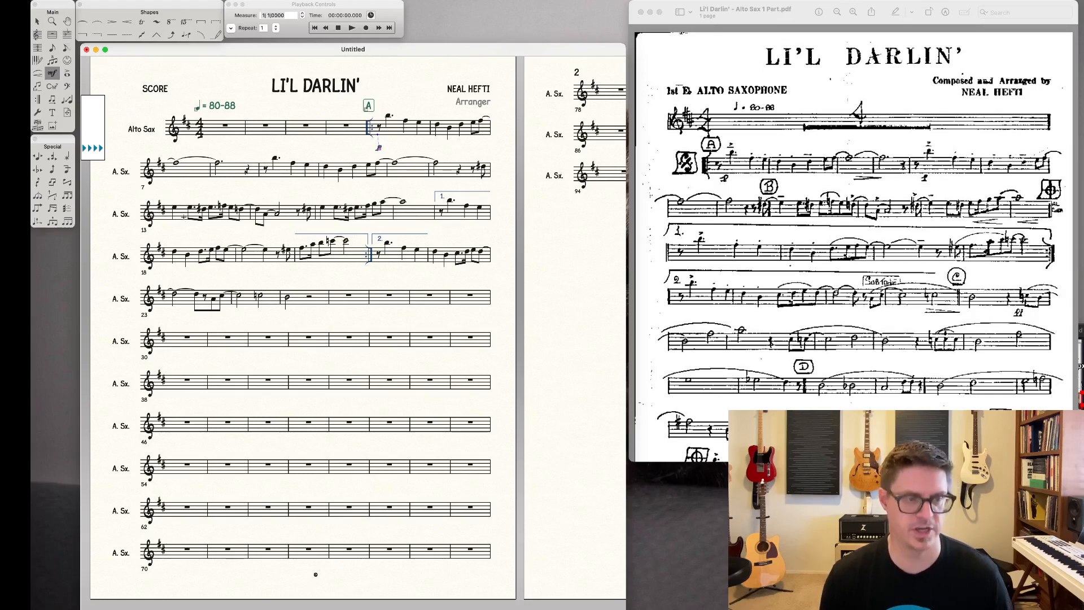
Step: Place rehearsal letter B at measure 13 and rehearsal letter C at measure 25
click(183, 216)
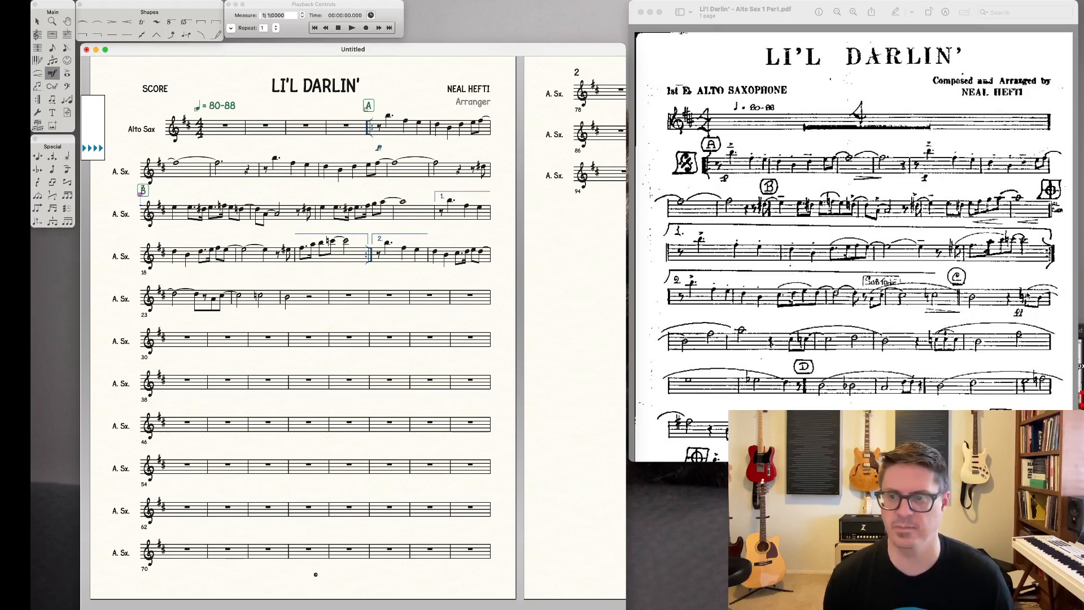
click(297, 298)
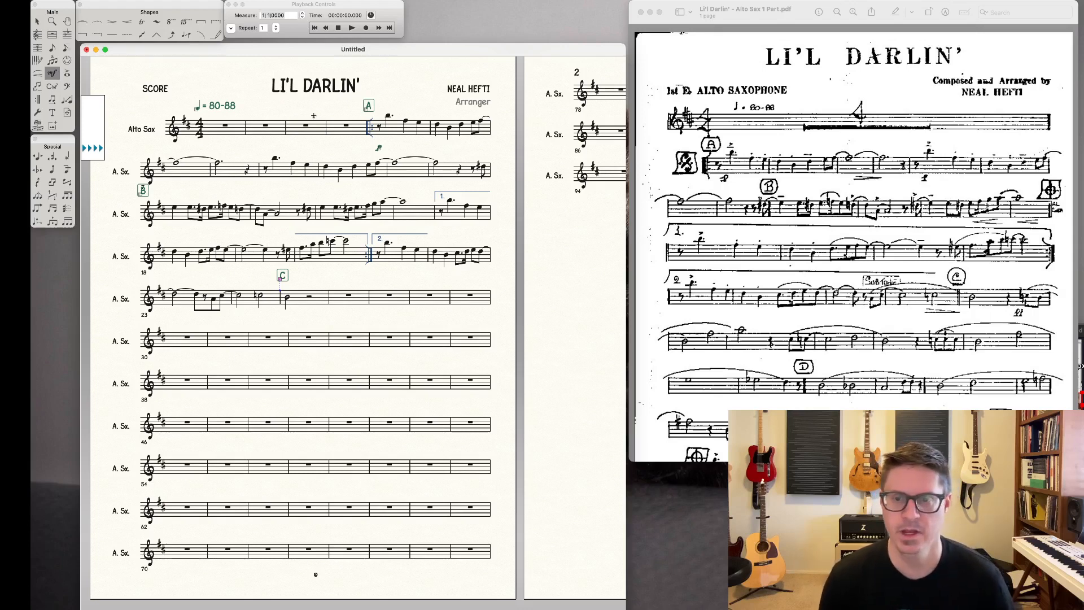
Step: Add the accent-tenuto articulation to the first notes of measures 5 and 9
click(68, 74)
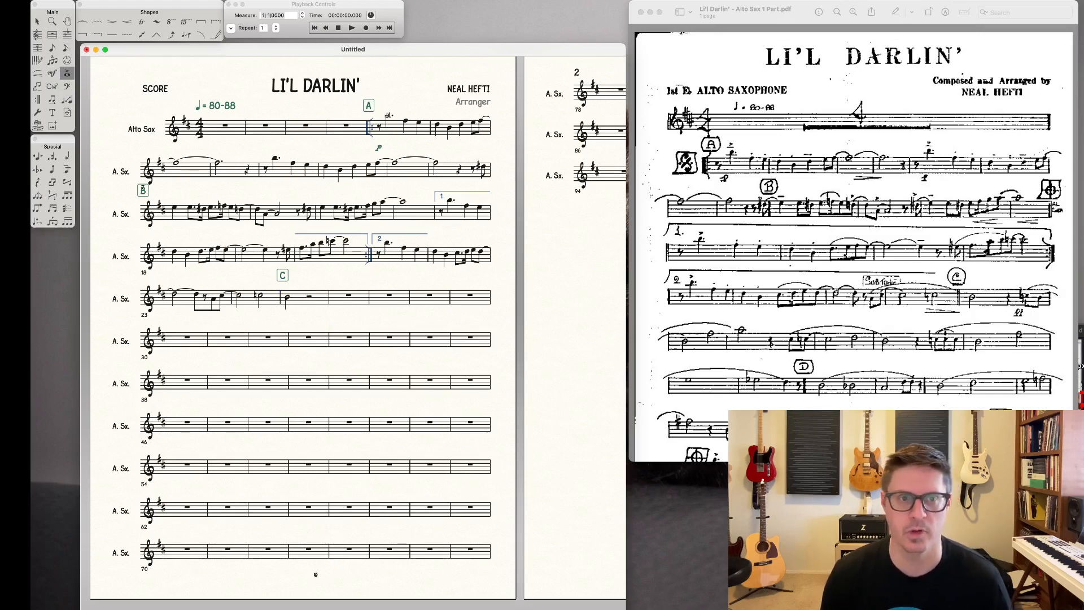
click(388, 116)
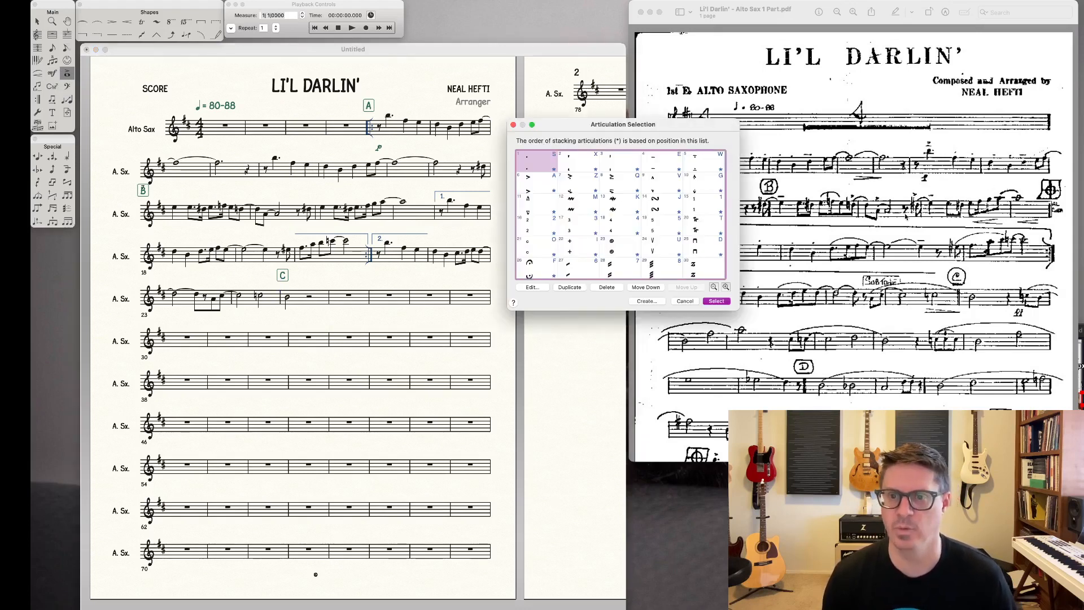
drag(645, 125, 659, 213)
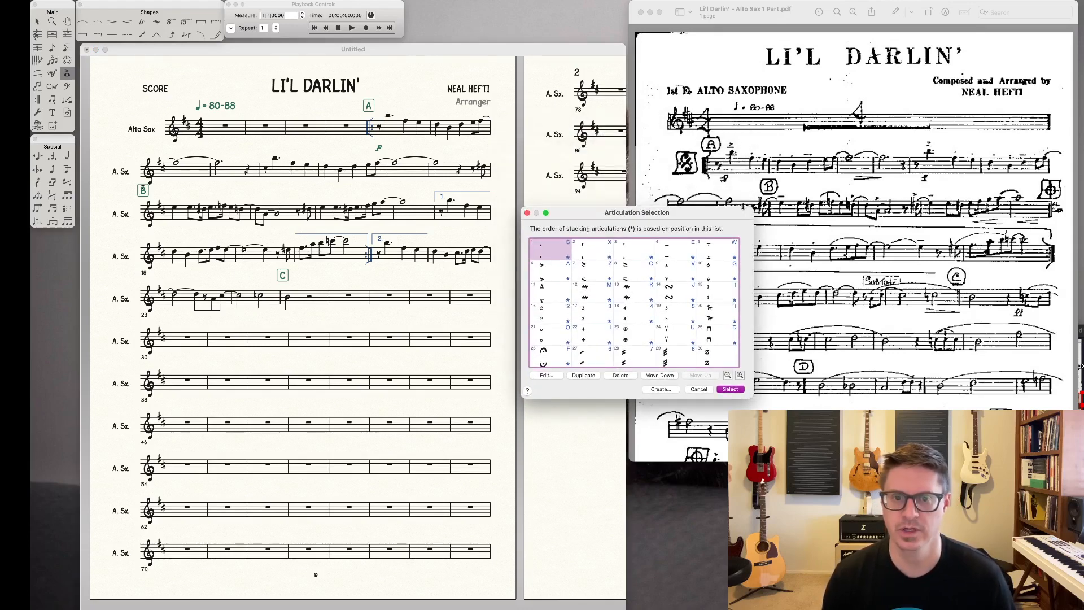
click(633, 276)
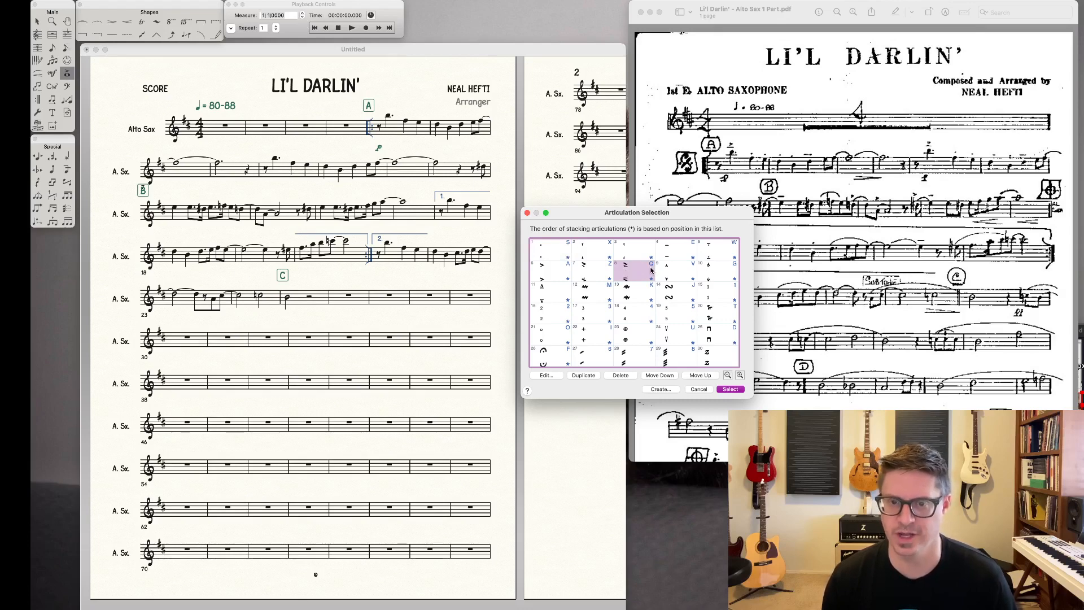
click(737, 391)
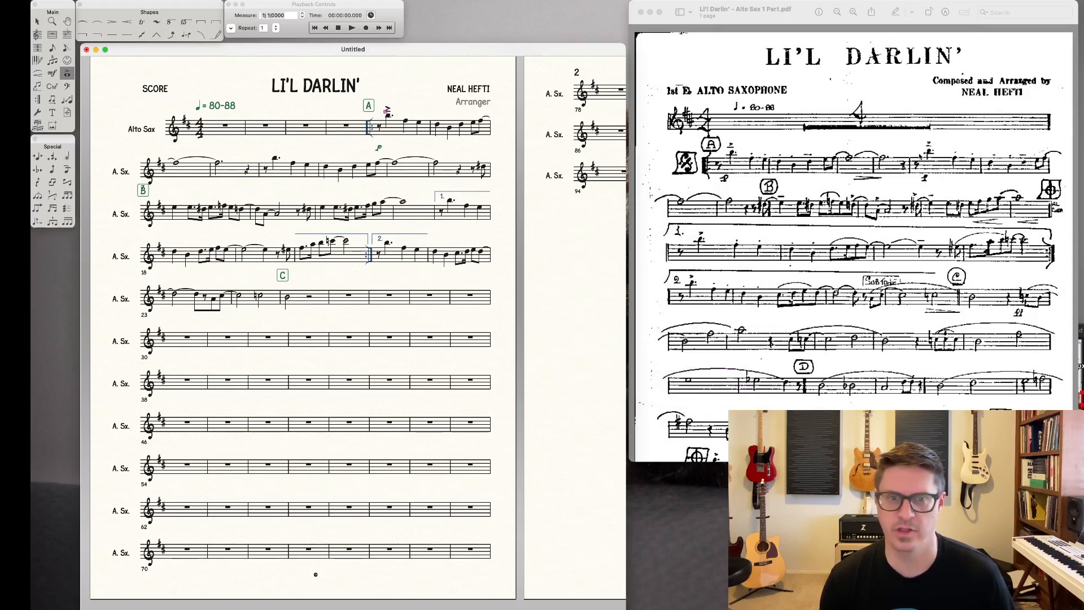
click(275, 160)
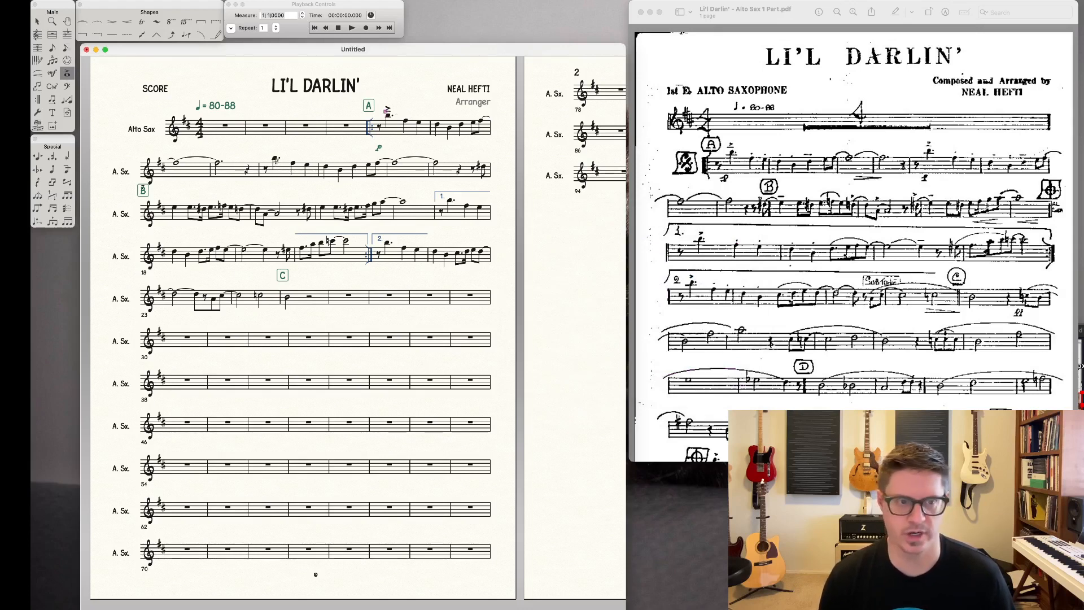
click(275, 158)
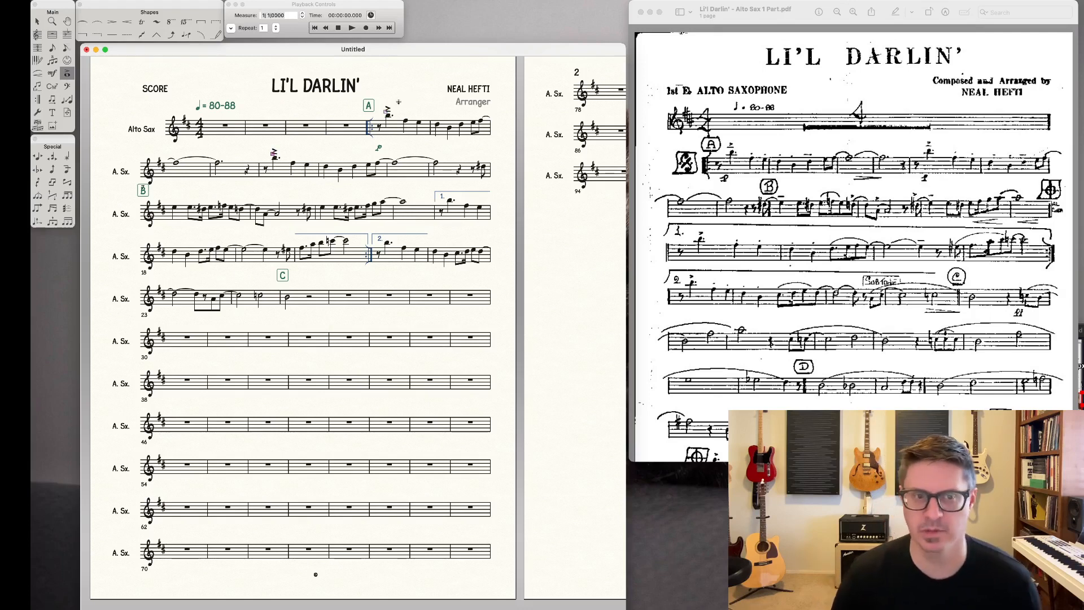
Step: Add the remaining articulations to the notes of measures 5 and 6, including a tenuto in measure 6
click(405, 120)
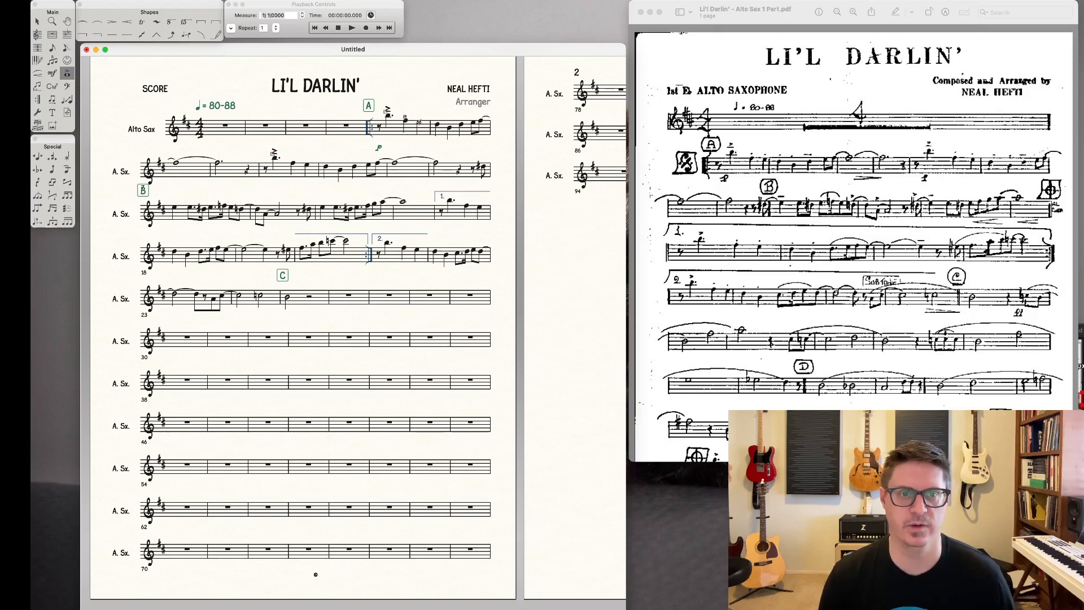
click(439, 125)
click(450, 126)
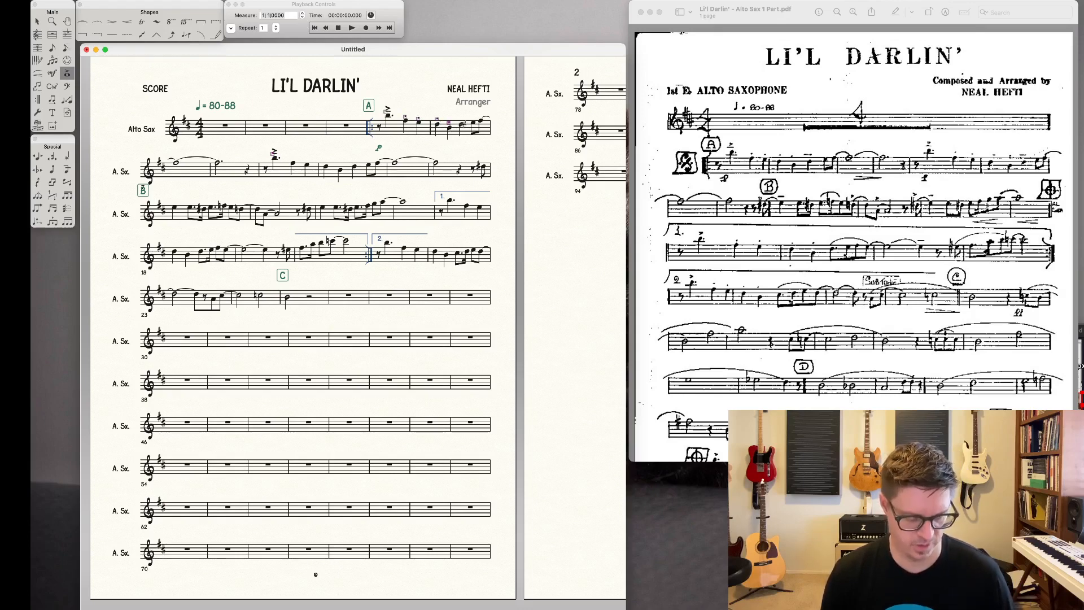
click(464, 125)
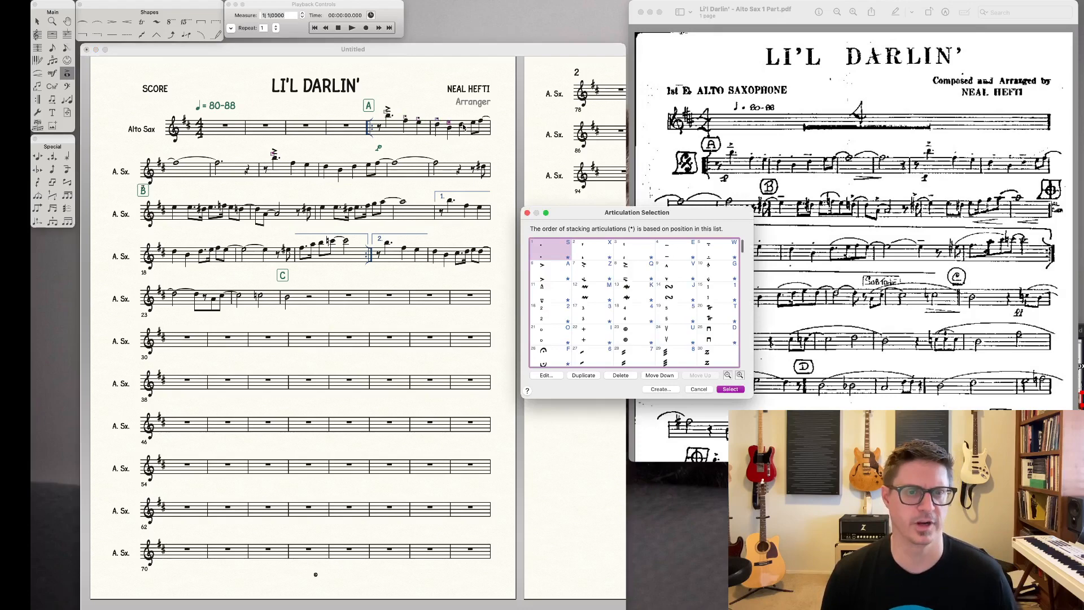
click(685, 255)
click(730, 389)
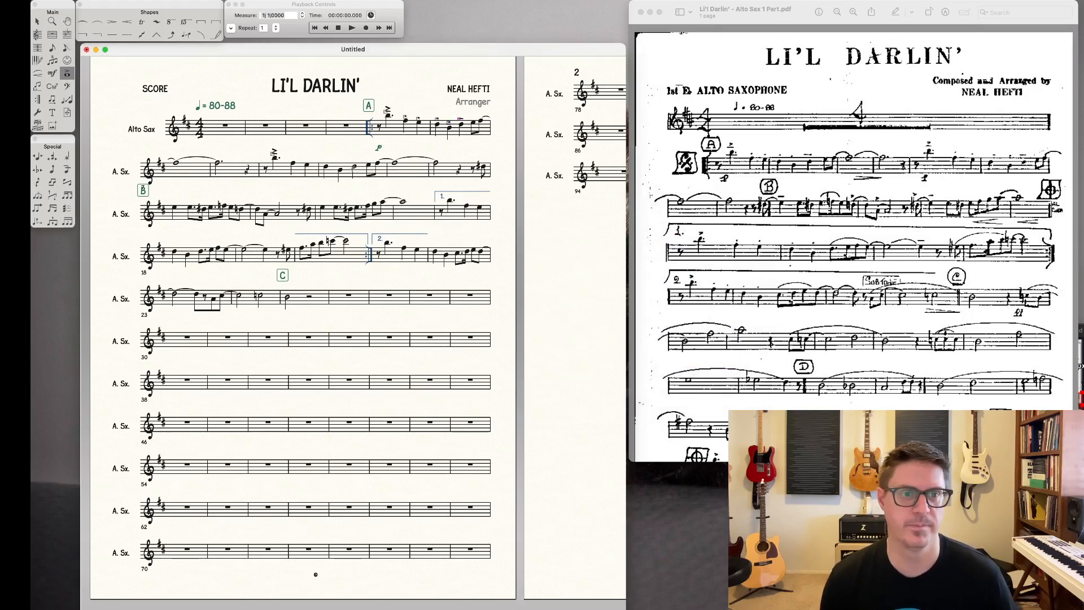
Step: Add articulations to notes in the second and third systems, including an accent-tenuto on the first note of the first ending
click(354, 163)
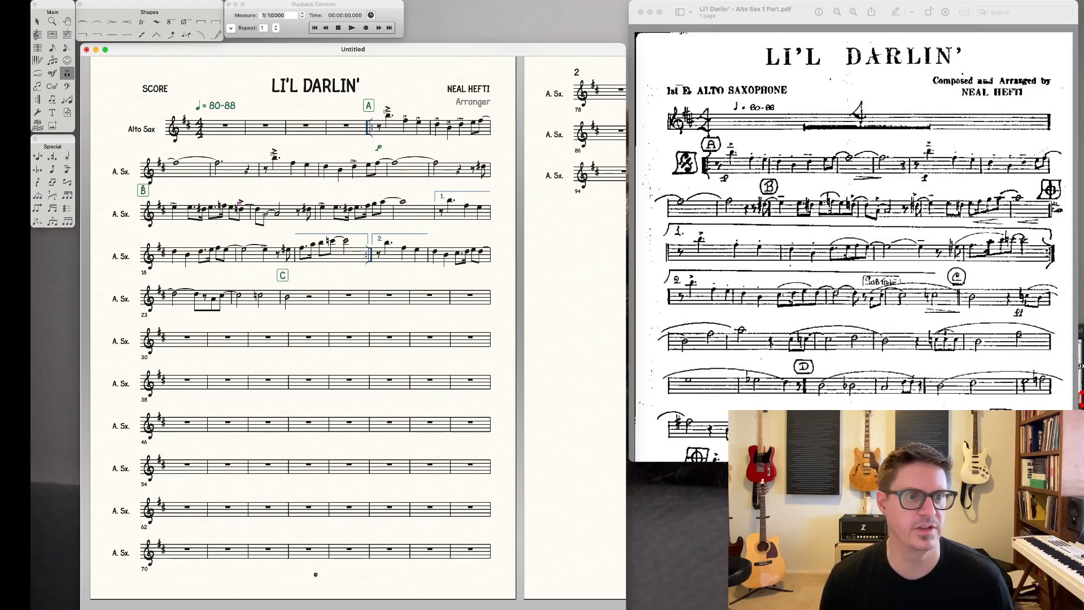
click(265, 213)
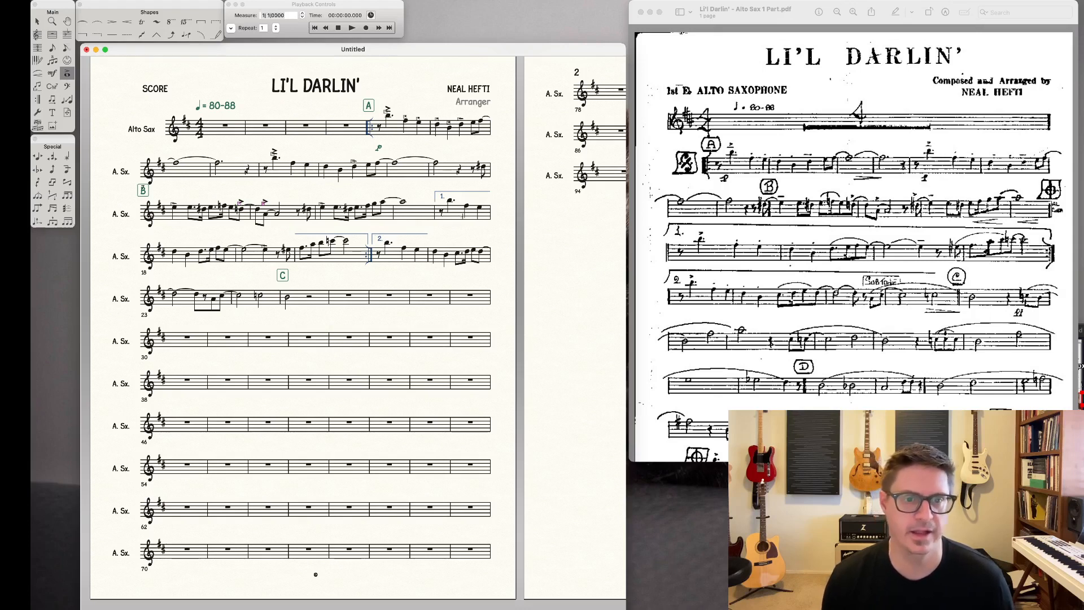
click(449, 199)
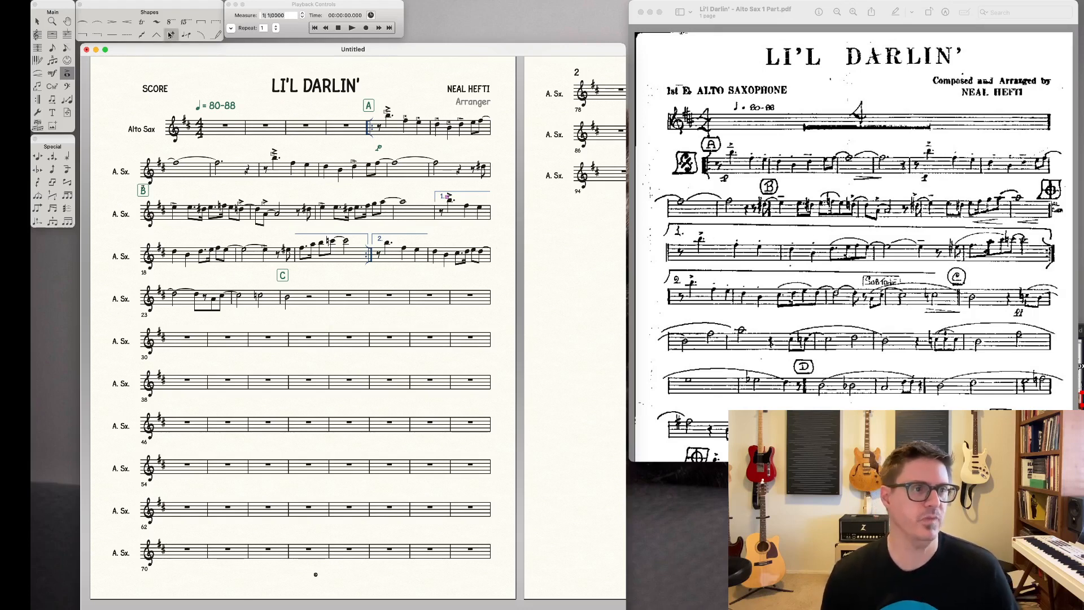
Step: Add slurs over the note groups in the third system, following the original part
click(39, 75)
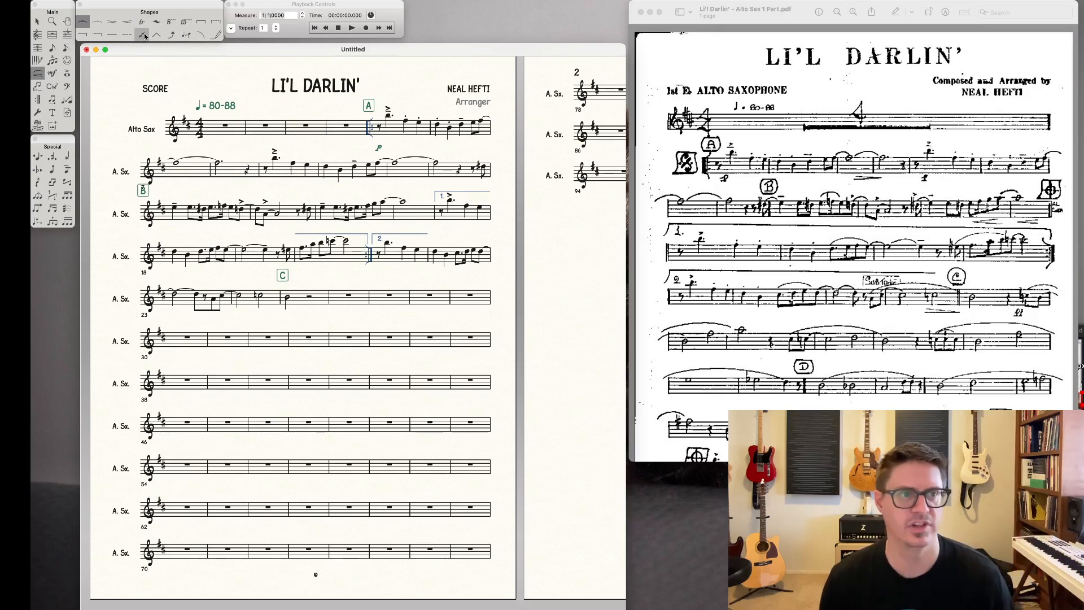
click(36, 74)
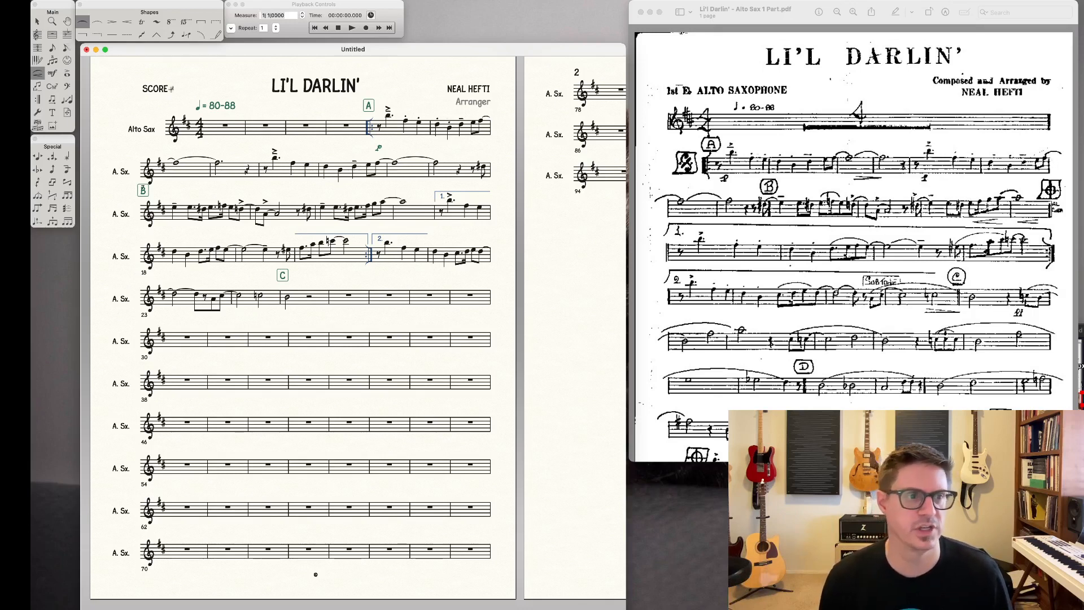
click(84, 25)
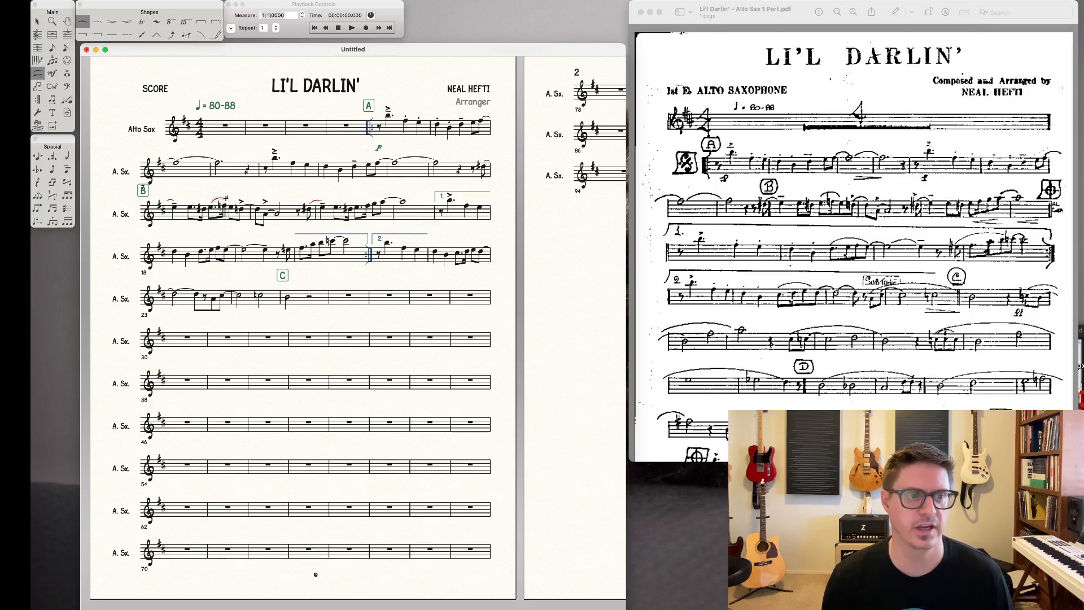
drag(231, 210, 231, 207)
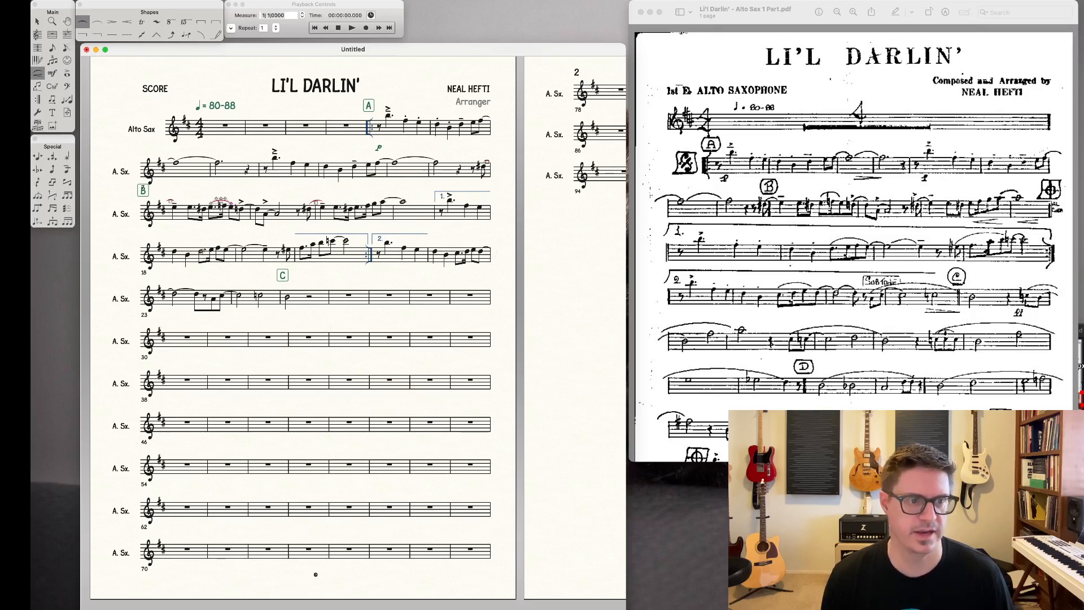
Step: Add a slur from the eighth-note group in measure 18 to the last long note of measure 19
click(201, 252)
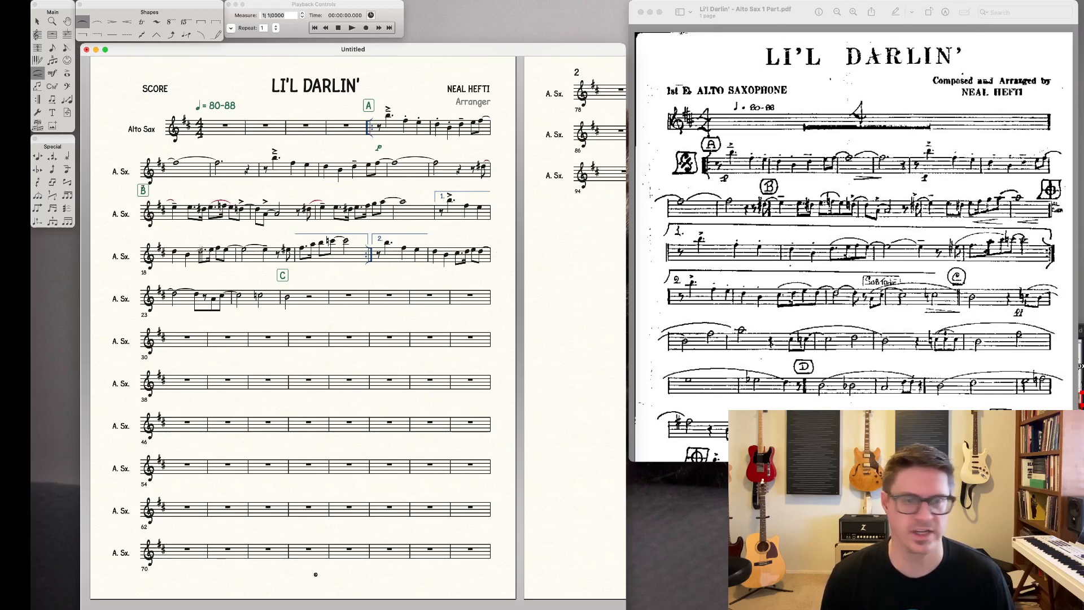
drag(201, 252, 227, 252)
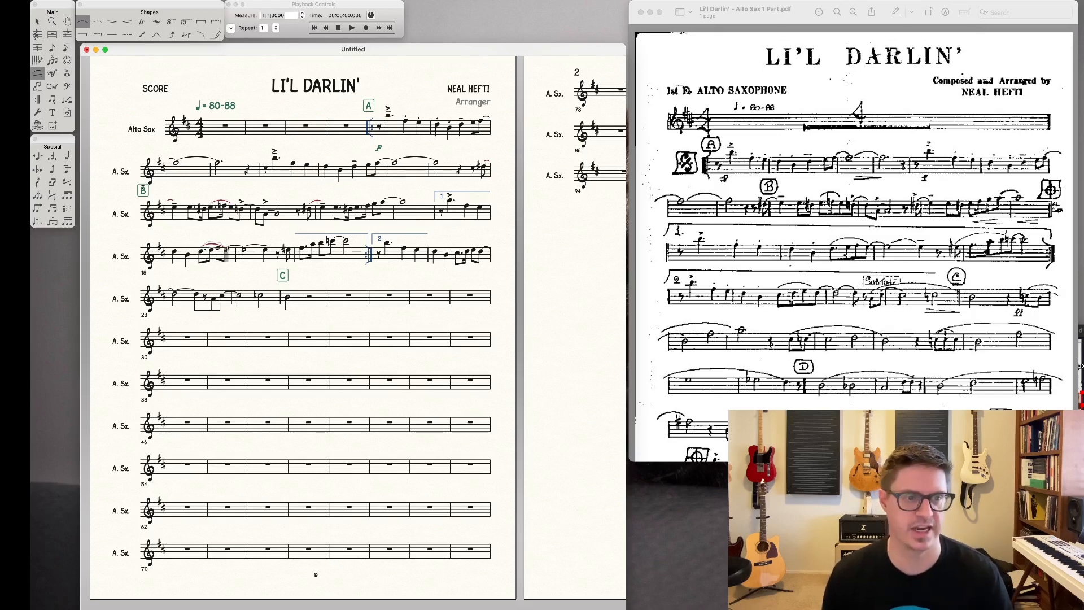
drag(227, 252, 267, 248)
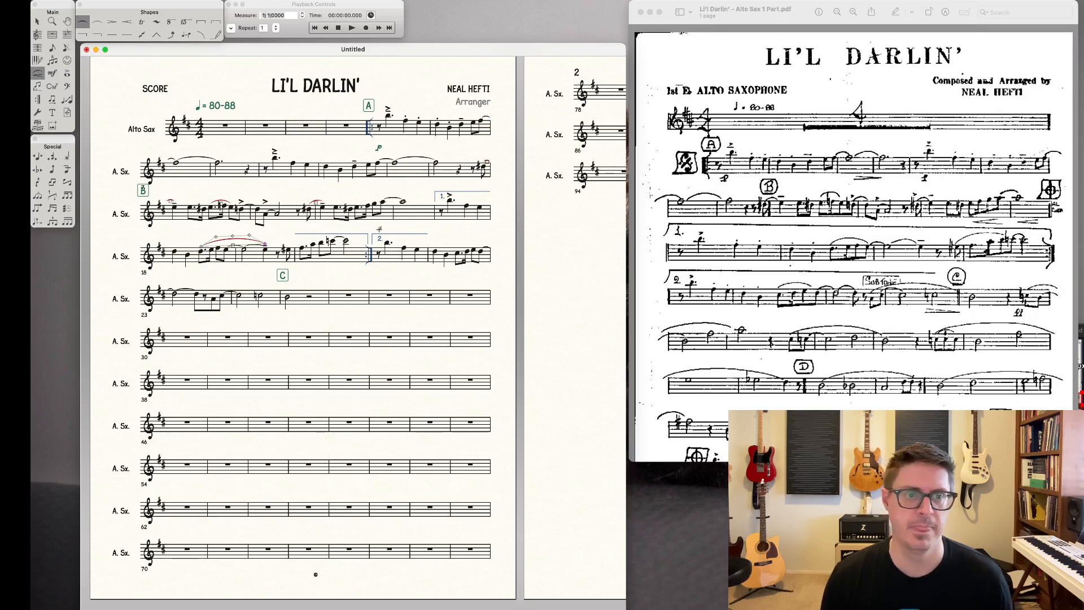
key(Escape)
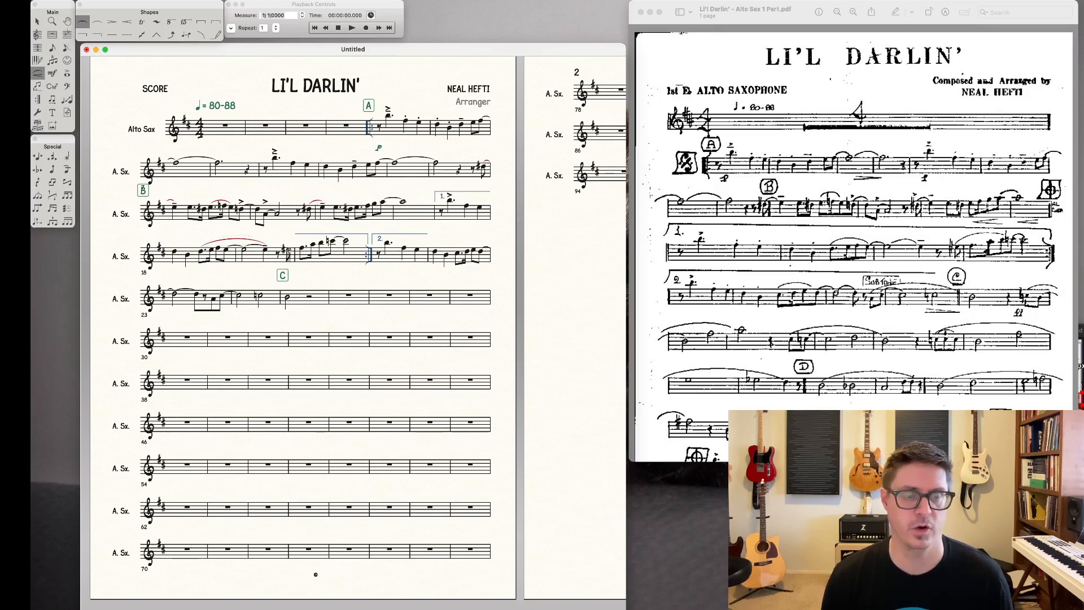
Step: Add a slur from the last eighth note of measure 19 over the opening notes of measure 20
drag(288, 252, 323, 241)
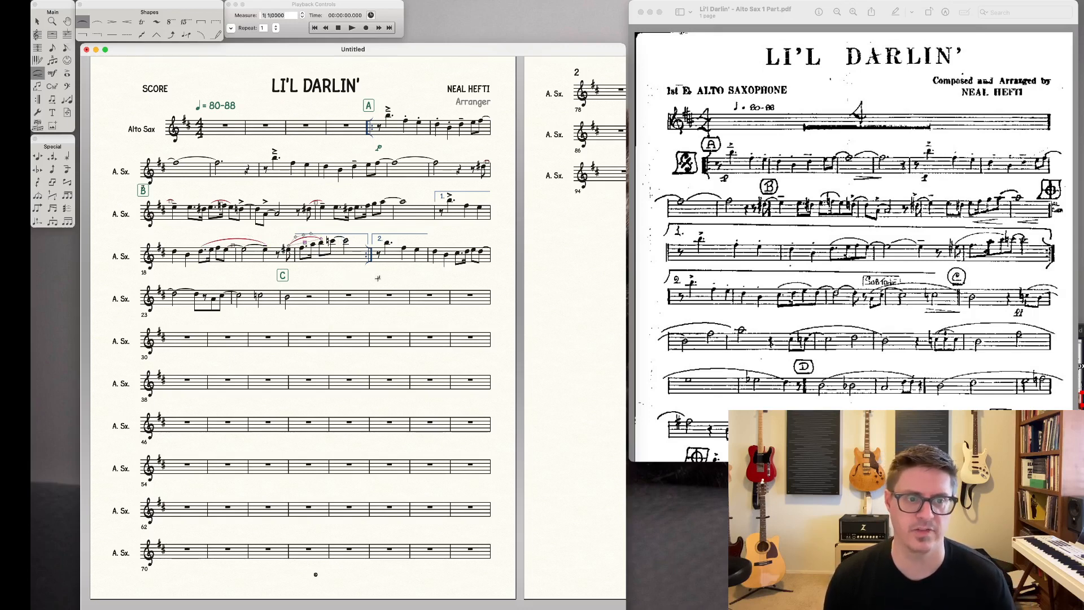
click(377, 277)
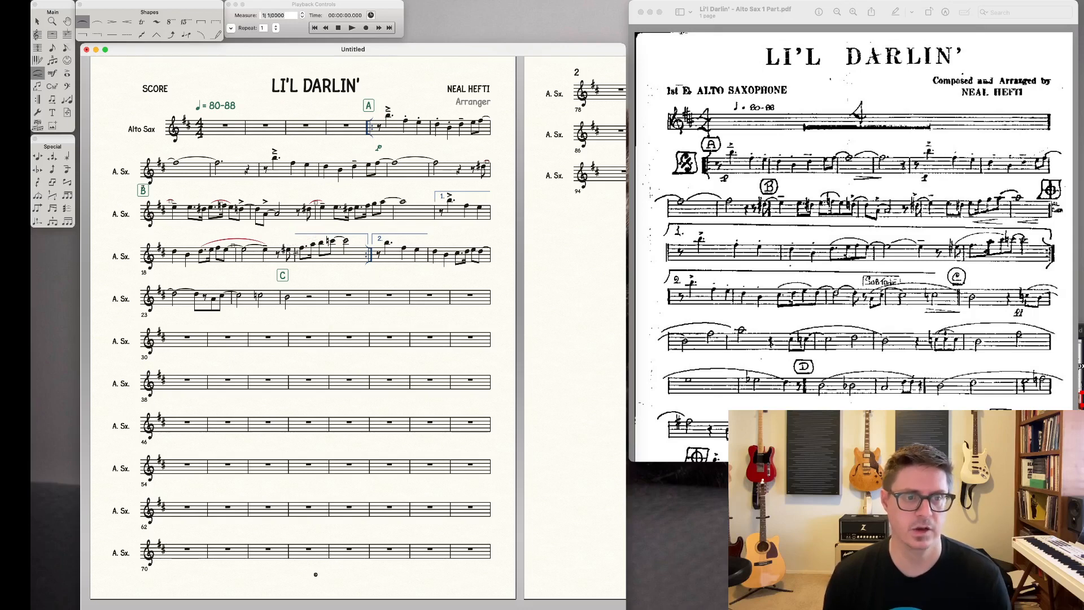
drag(288, 249, 309, 241)
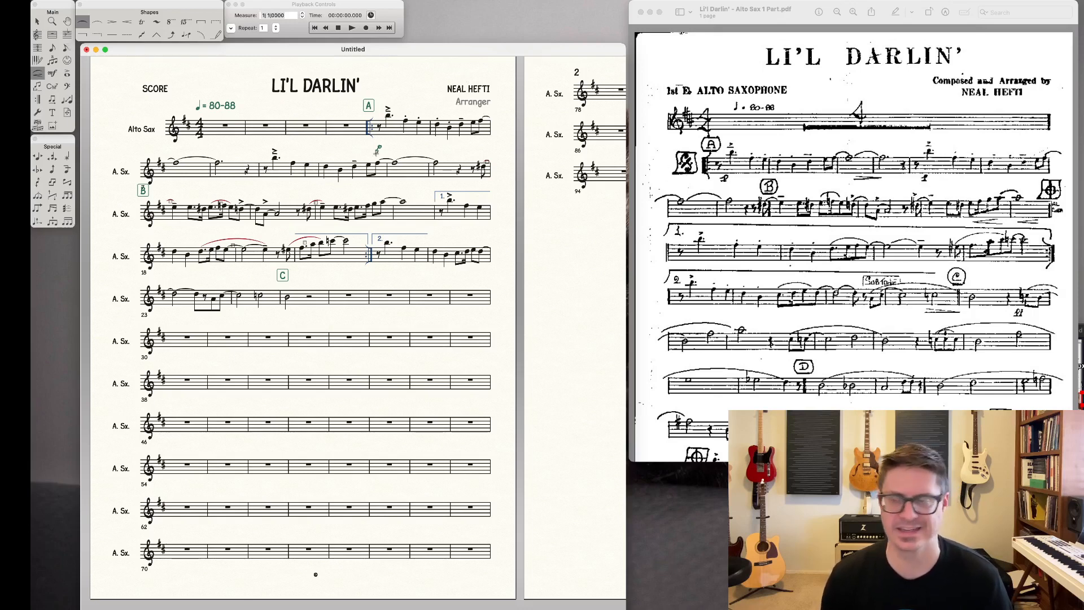
Step: Add a segno text repeat to measure 5 and place it above the staff beside rehearsal letter A
click(41, 102)
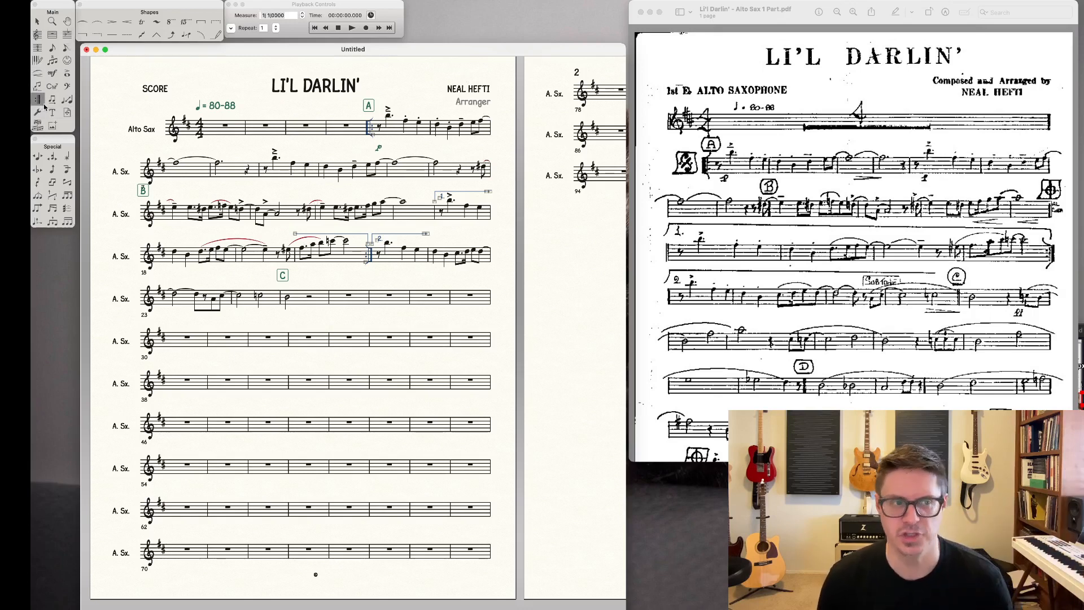
double_click(395, 129)
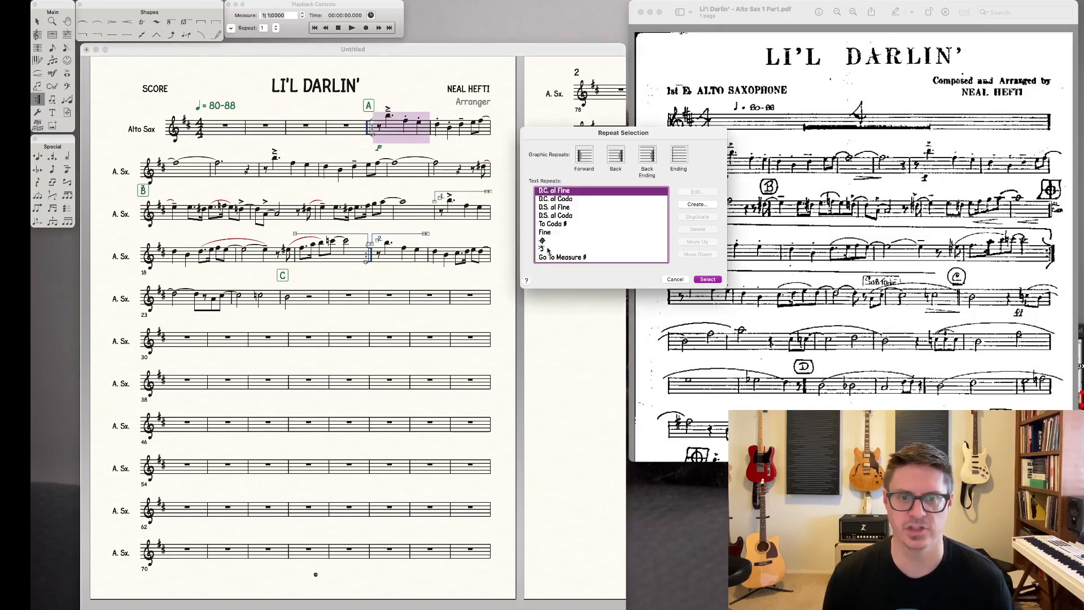
click(548, 249)
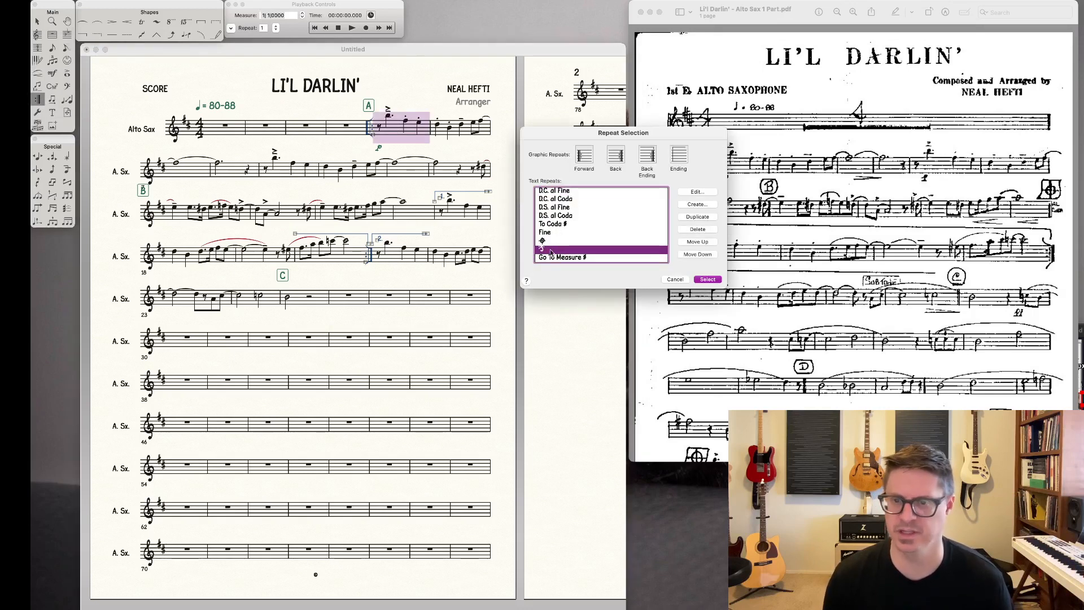
click(565, 257)
click(703, 279)
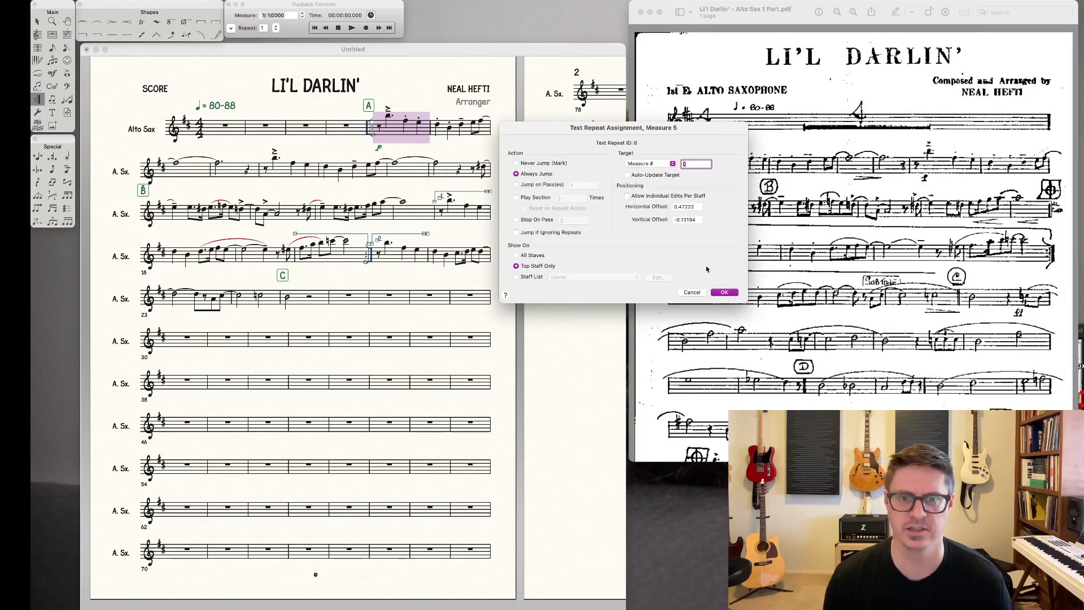
click(725, 292)
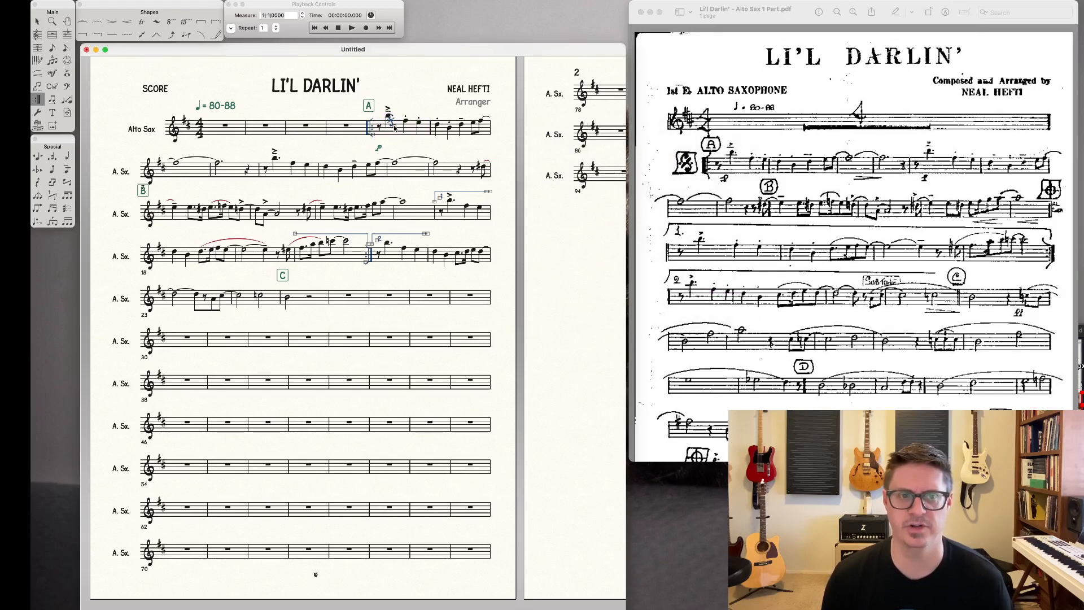
drag(395, 127, 383, 104)
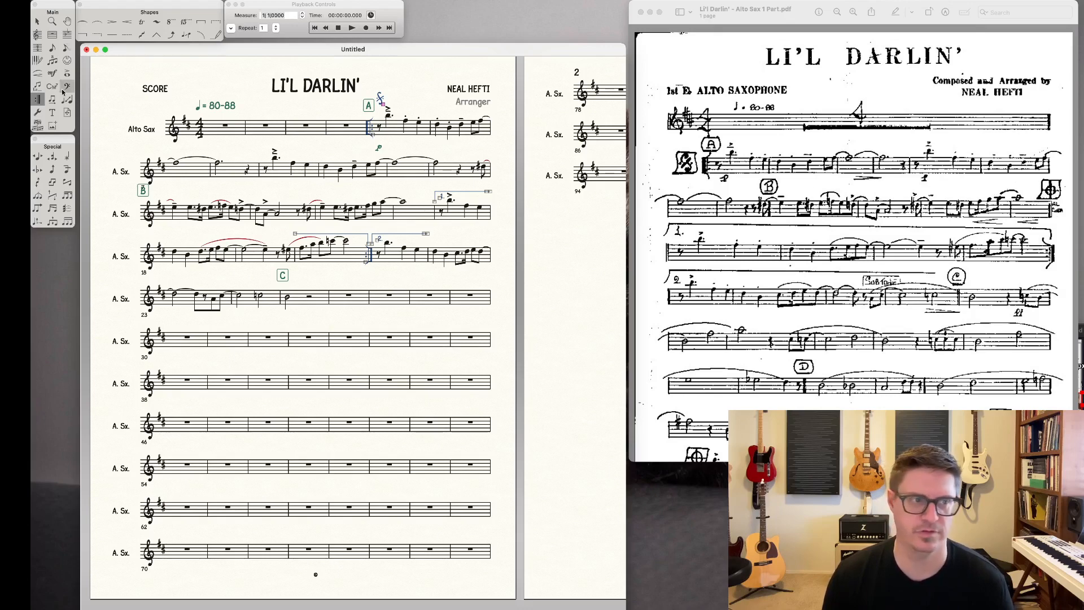
double_click(418, 213)
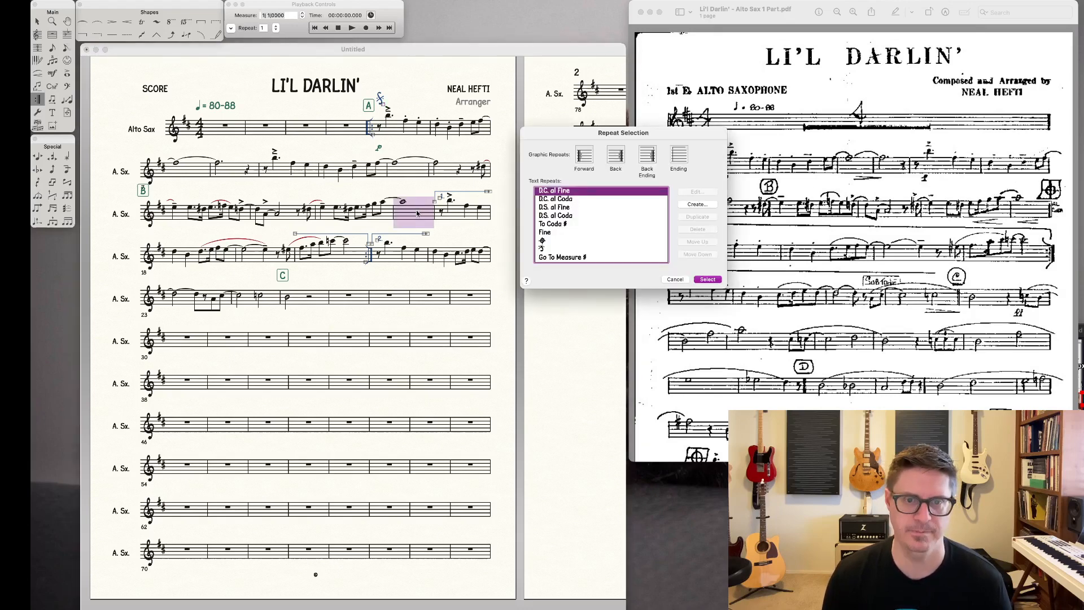
click(564, 241)
click(707, 279)
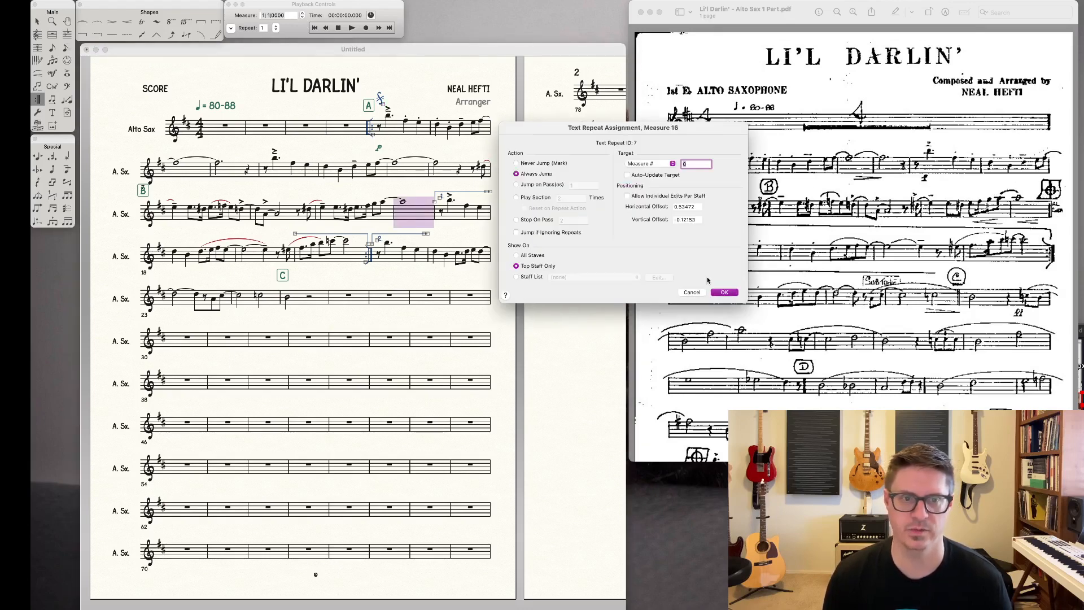
click(723, 291)
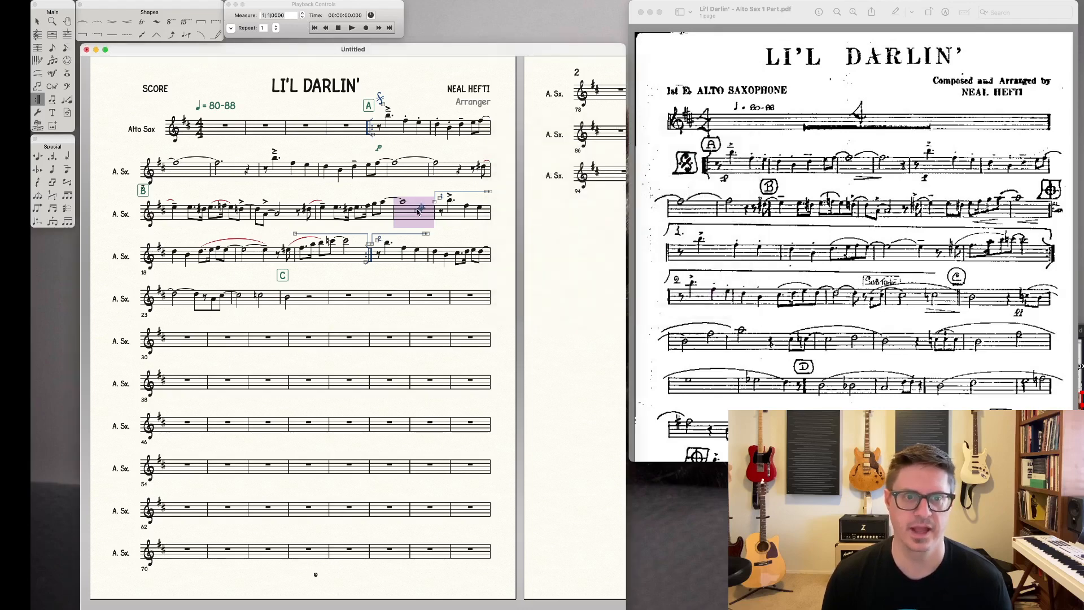
drag(418, 212, 419, 184)
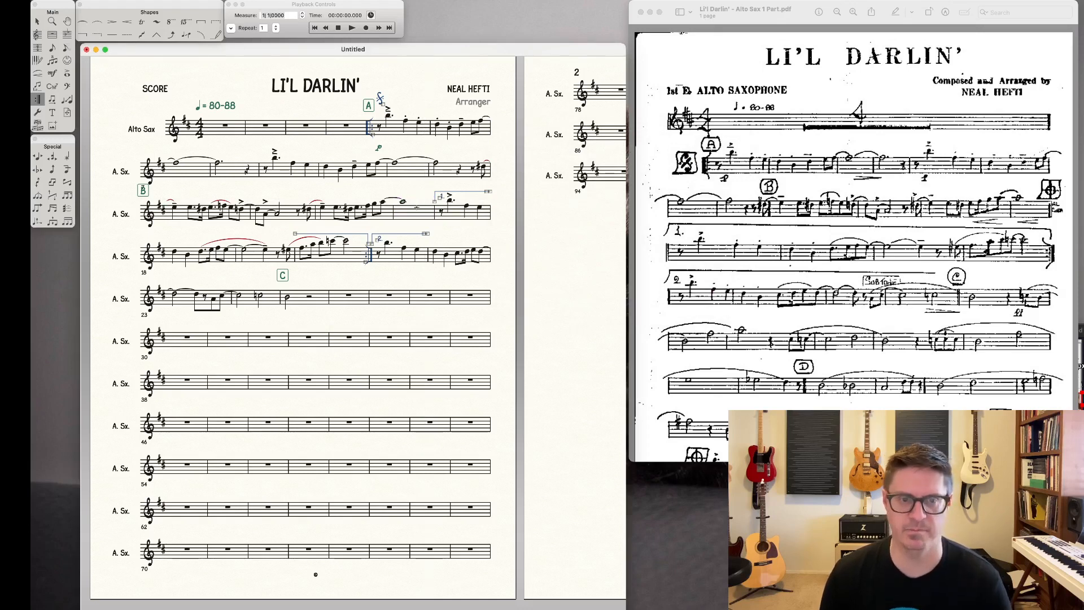
Step: Add a To Coda text repeat to measure 16 and place it above the staff just before the first ending
double_click(417, 213)
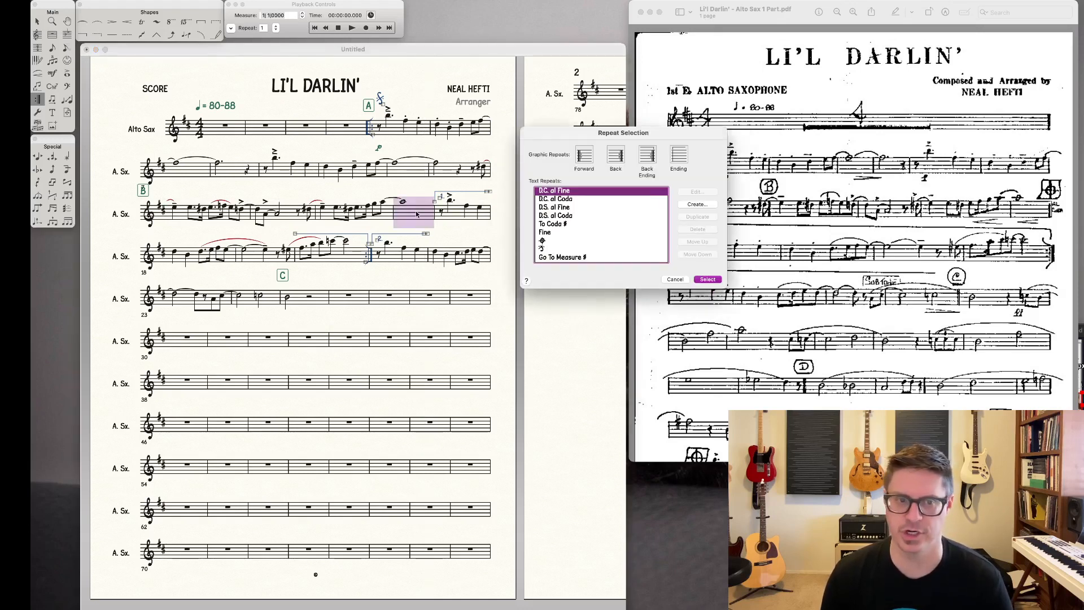
click(548, 225)
click(707, 279)
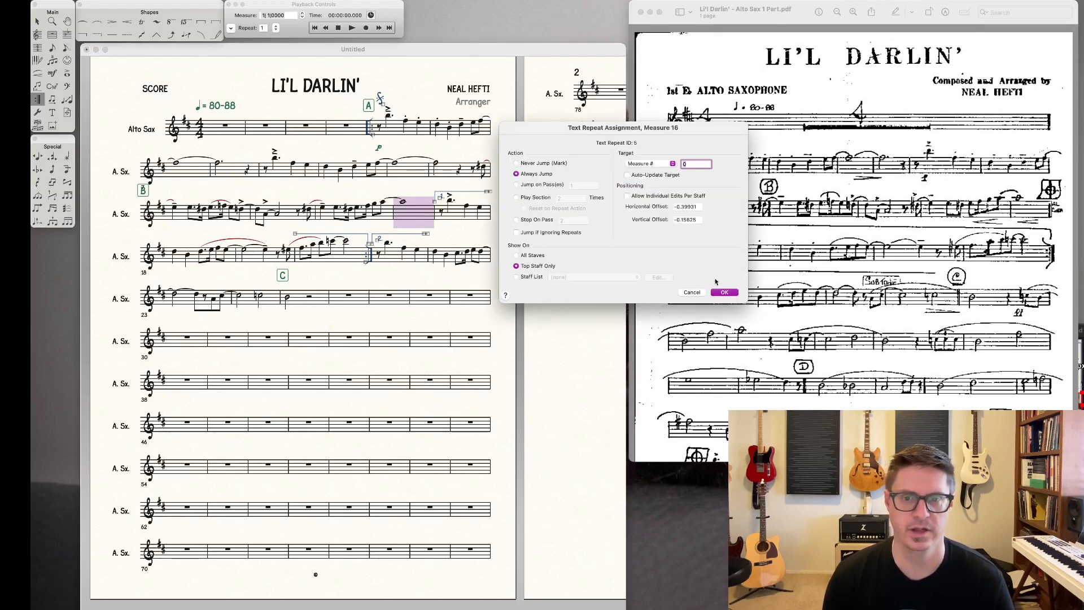
click(721, 293)
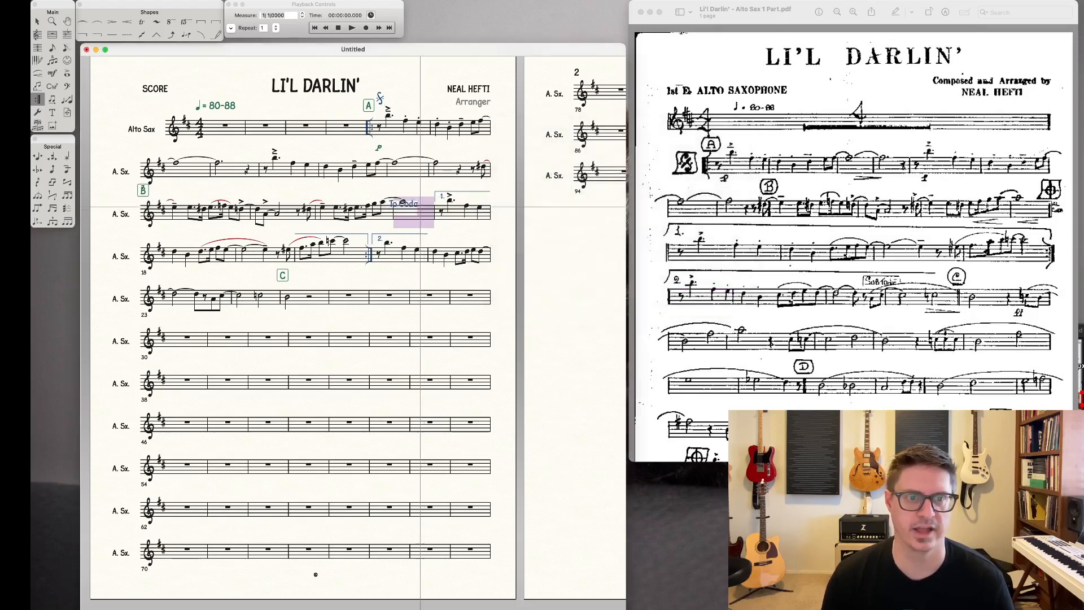
drag(421, 206, 434, 199)
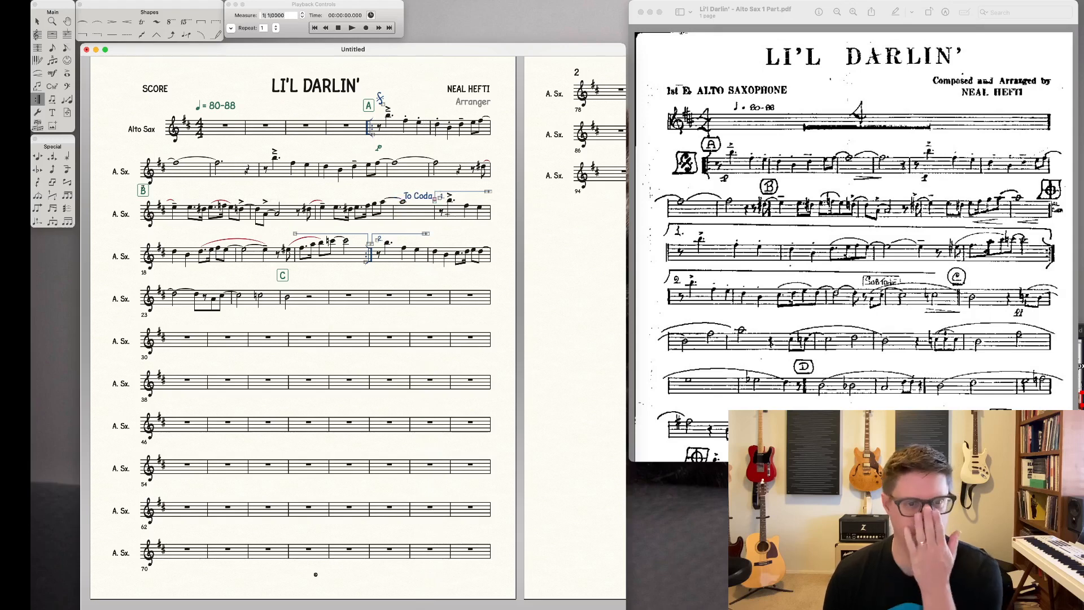
drag(435, 199, 434, 194)
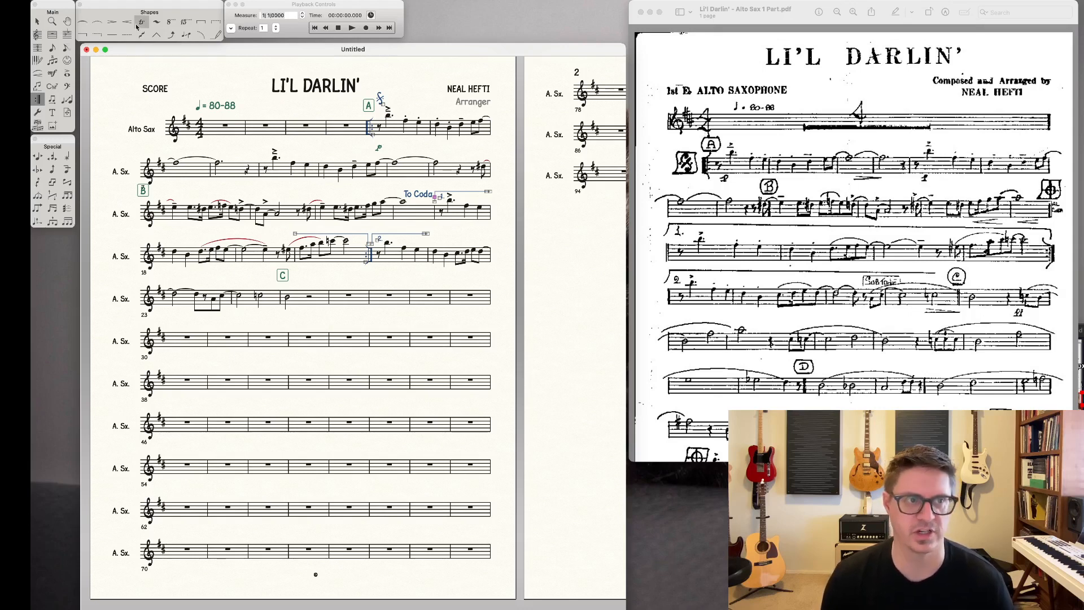
Step: Activate the decrescendo hairpin shape
click(113, 24)
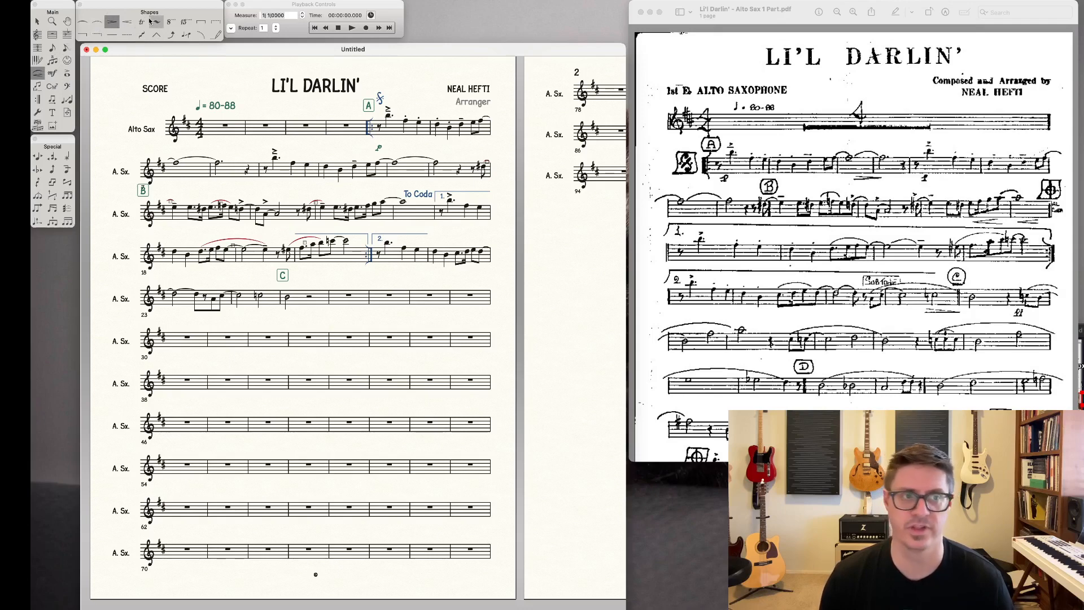
Step: Look through the program preferences, including the palette-closing options in Palettes and Backgrounds
click(65, 5)
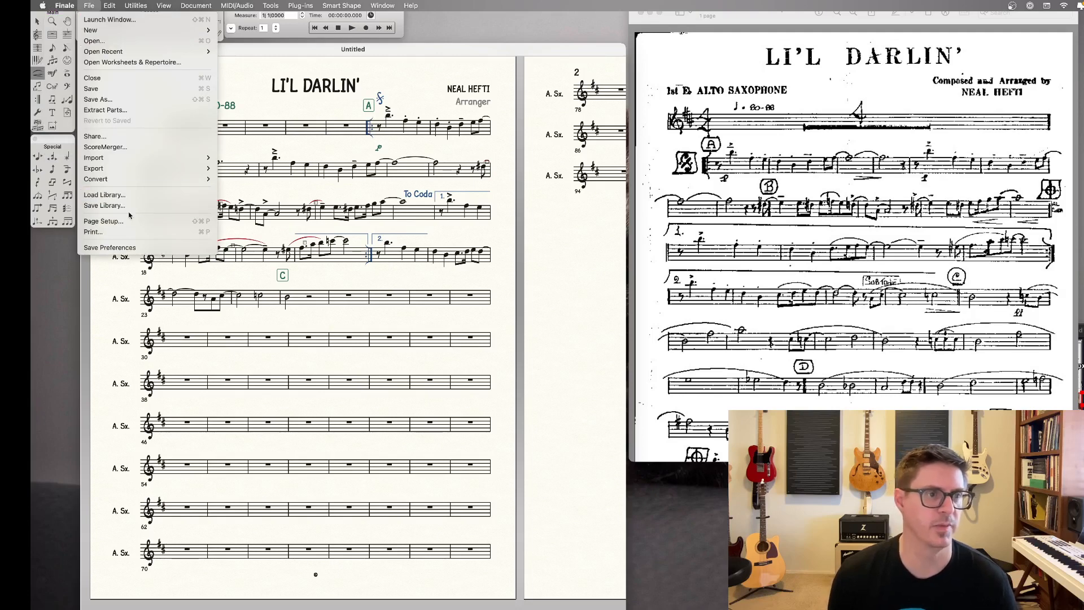
mouse_move(101, 3)
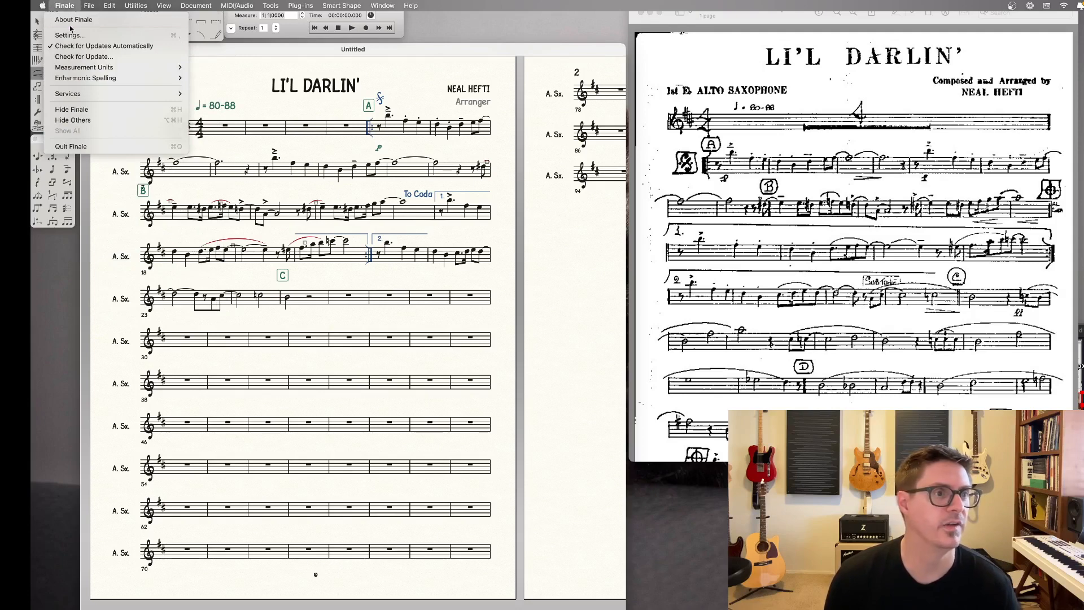
click(70, 35)
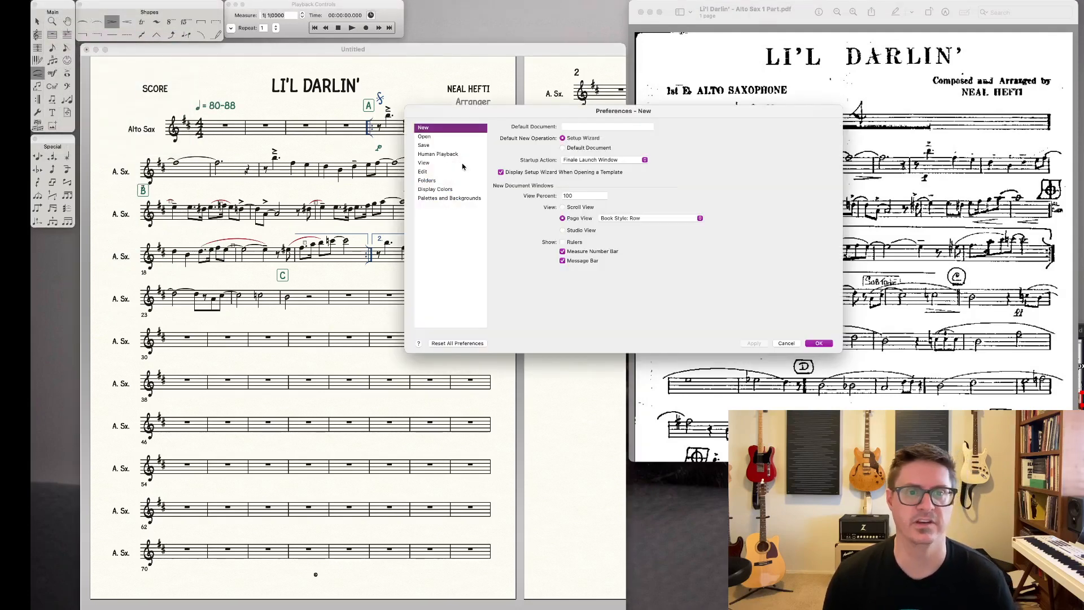
click(442, 137)
click(443, 145)
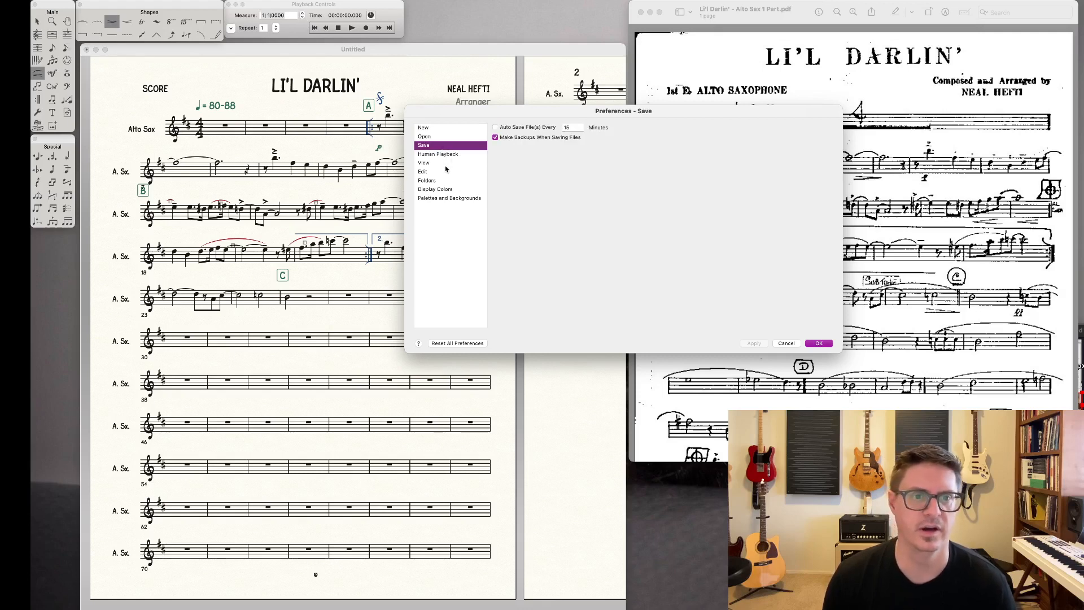
click(445, 180)
click(455, 199)
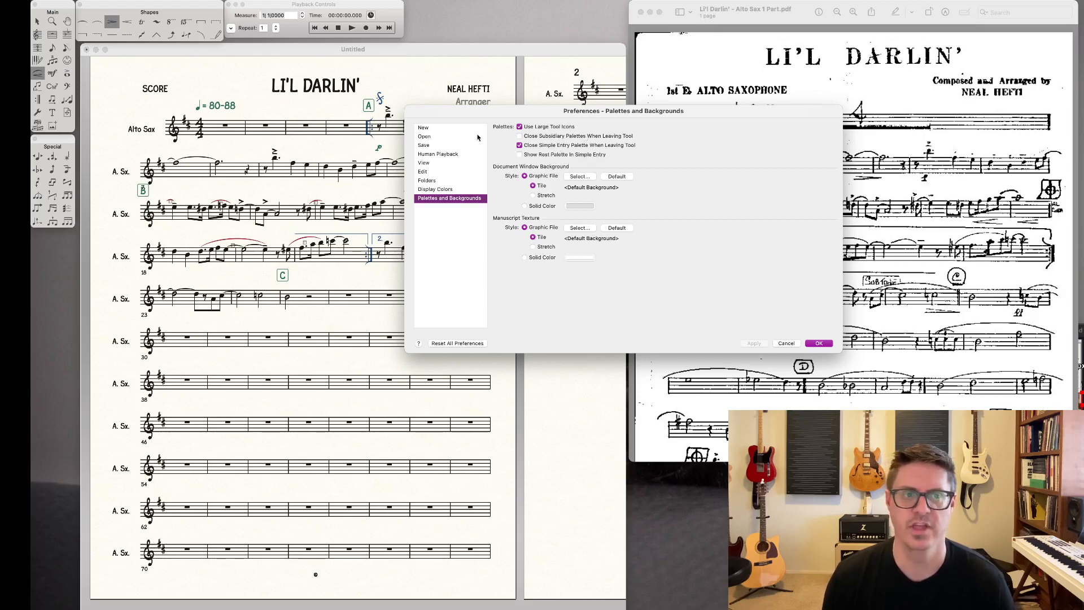
click(520, 145)
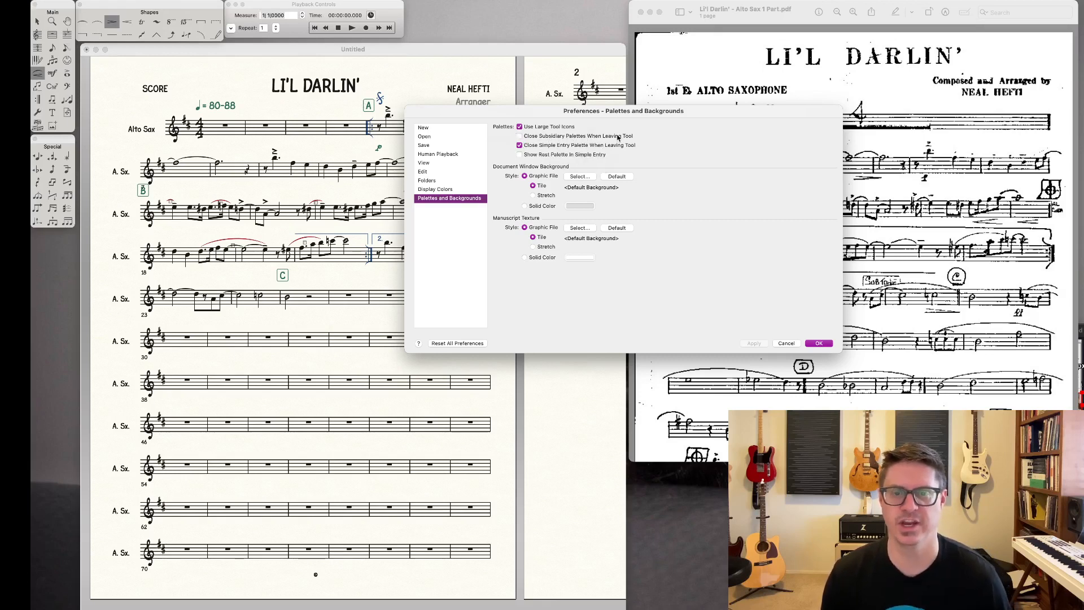
click(786, 344)
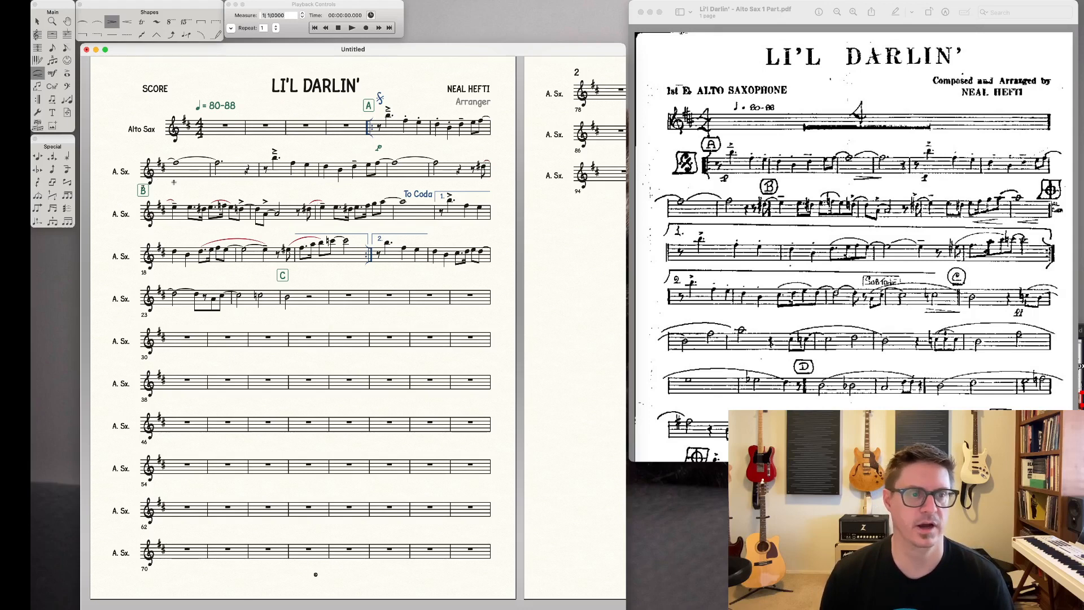
Step: Draw a decrescendo hairpin below the staff from the first note of measure 7 to the end of measure 8
drag(174, 182, 246, 182)
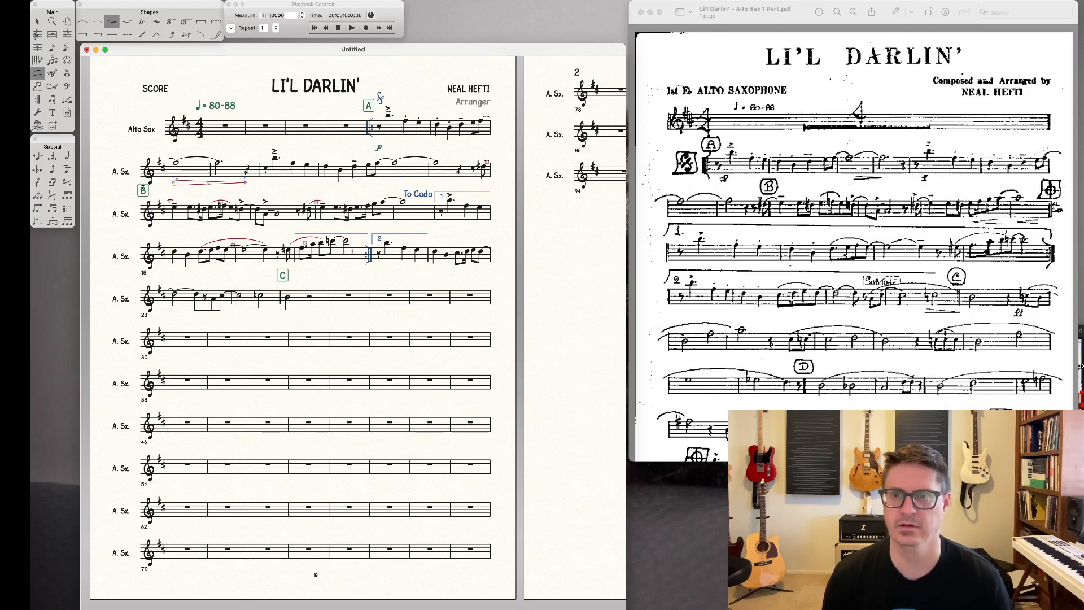
Step: Draw a decrescendo hairpin below the third staff, from measure 15 to the end of measure 16, just before the first ending
click(127, 23)
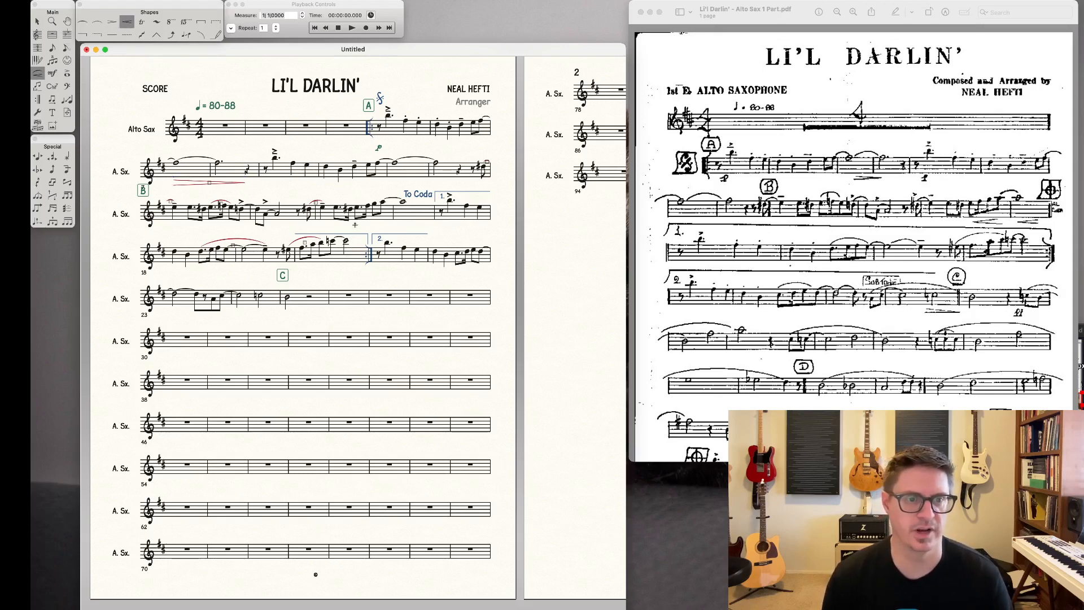
drag(355, 224, 427, 225)
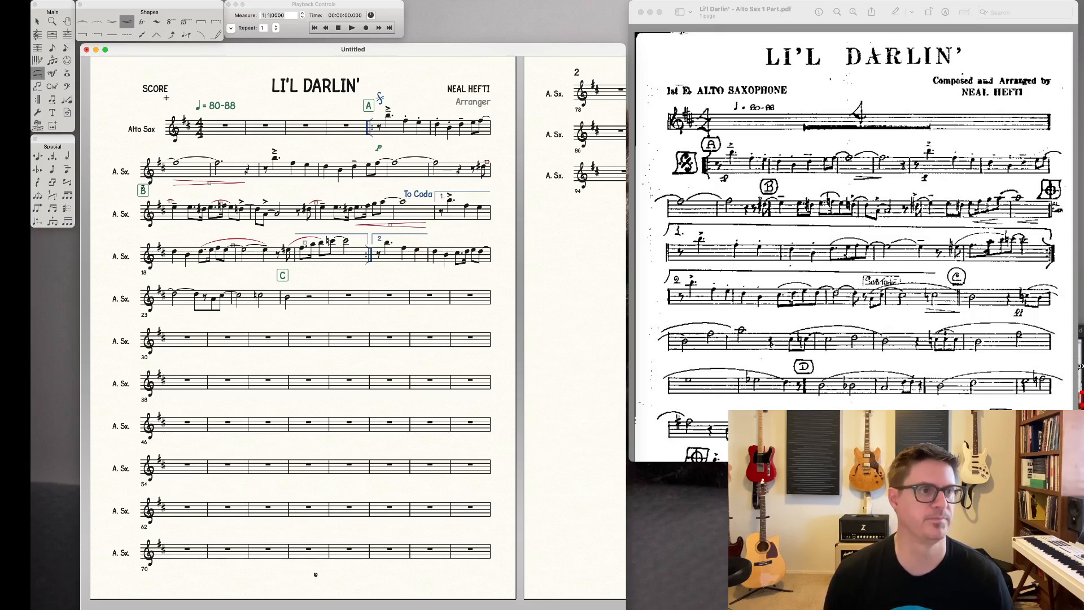
Step: Look through the Technique Text, Expressive Text and Rehearsal Marks expression categories for a note on the fifth staff
click(54, 74)
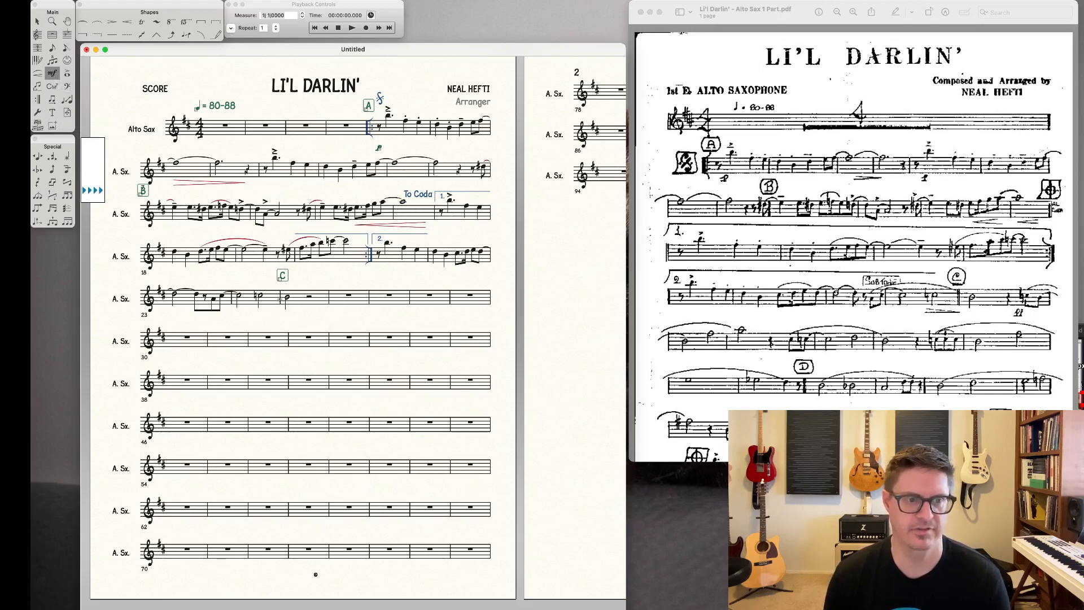
click(213, 296)
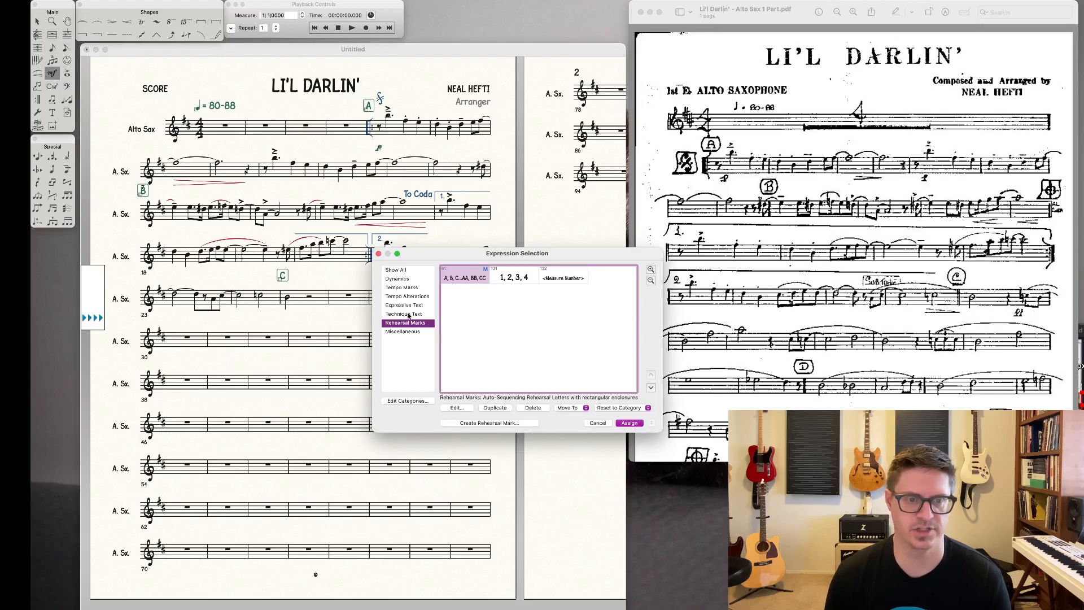
click(408, 315)
click(413, 305)
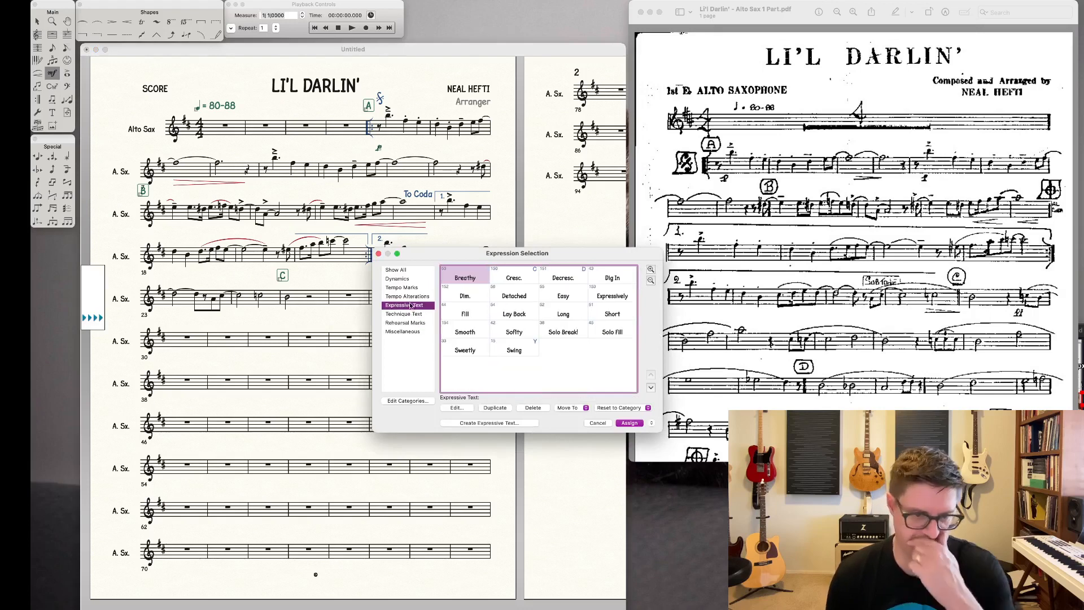
click(407, 323)
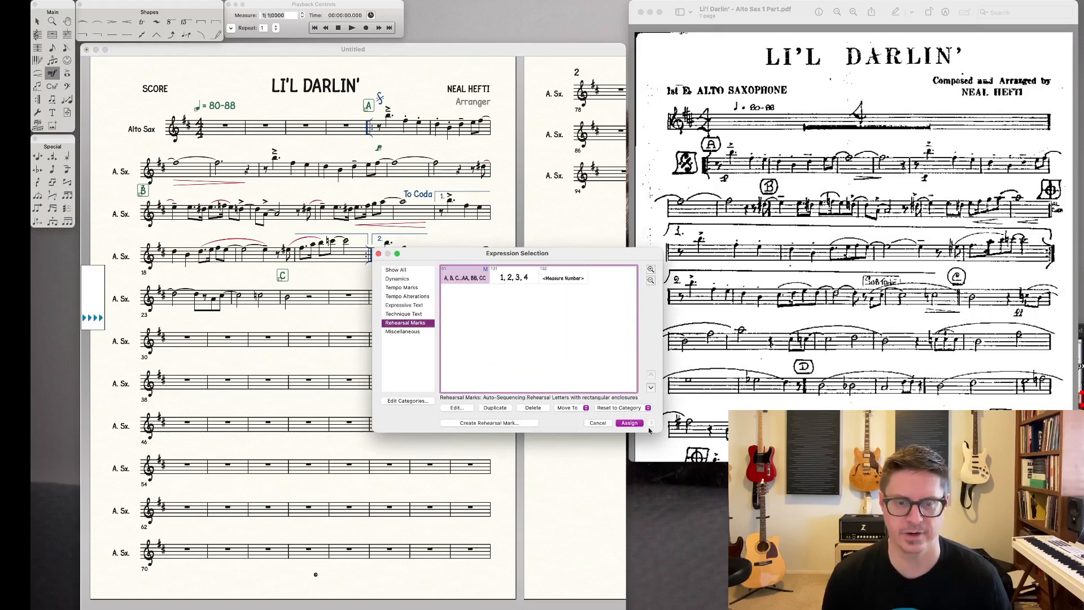
click(598, 423)
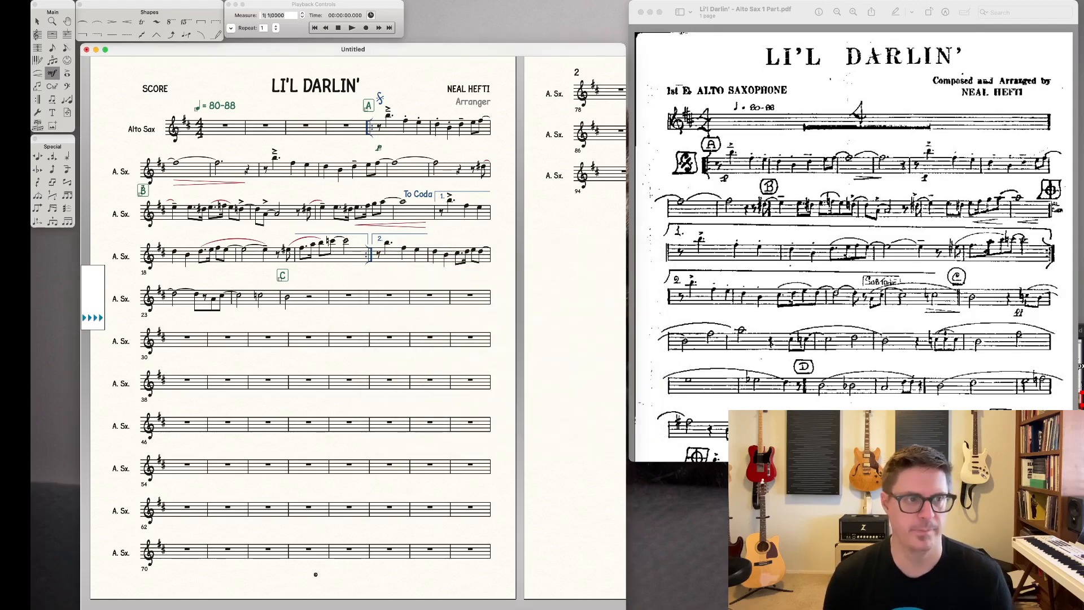
scroll(288, 89, up, 1)
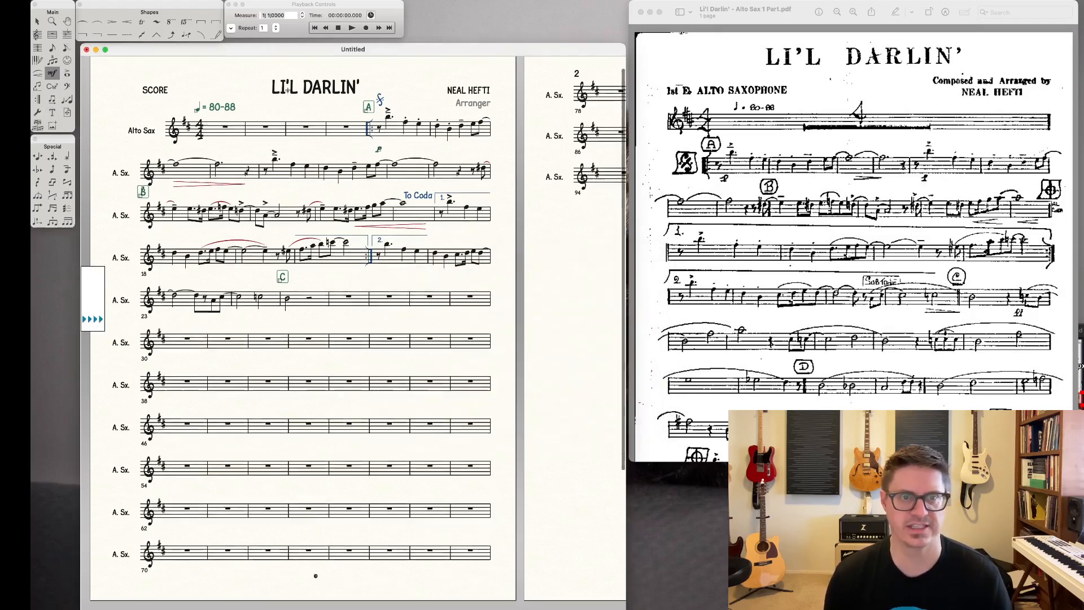
scroll(474, 89, up, 3)
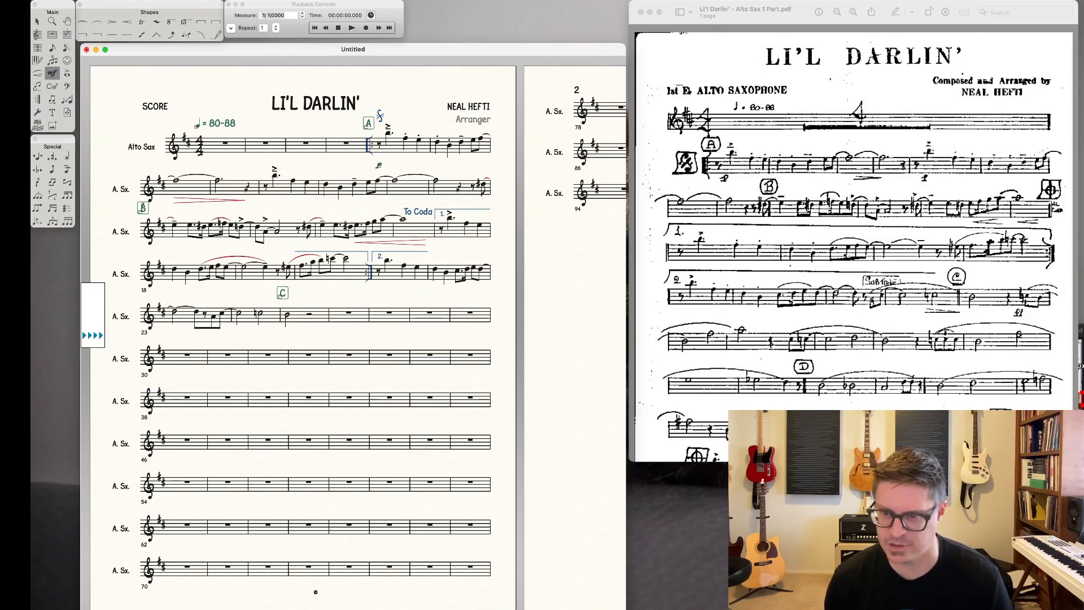
Step: Try a new "subtone" Expressive Text on the eighth notes before rehearsal mark C, and remove it from the score
double_click(214, 320)
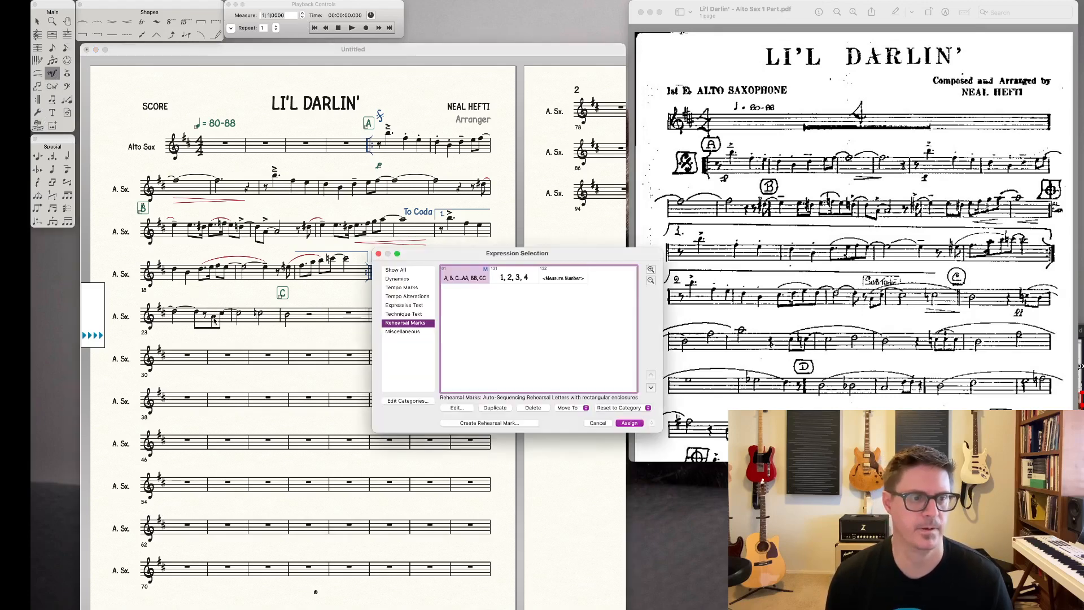
click(415, 314)
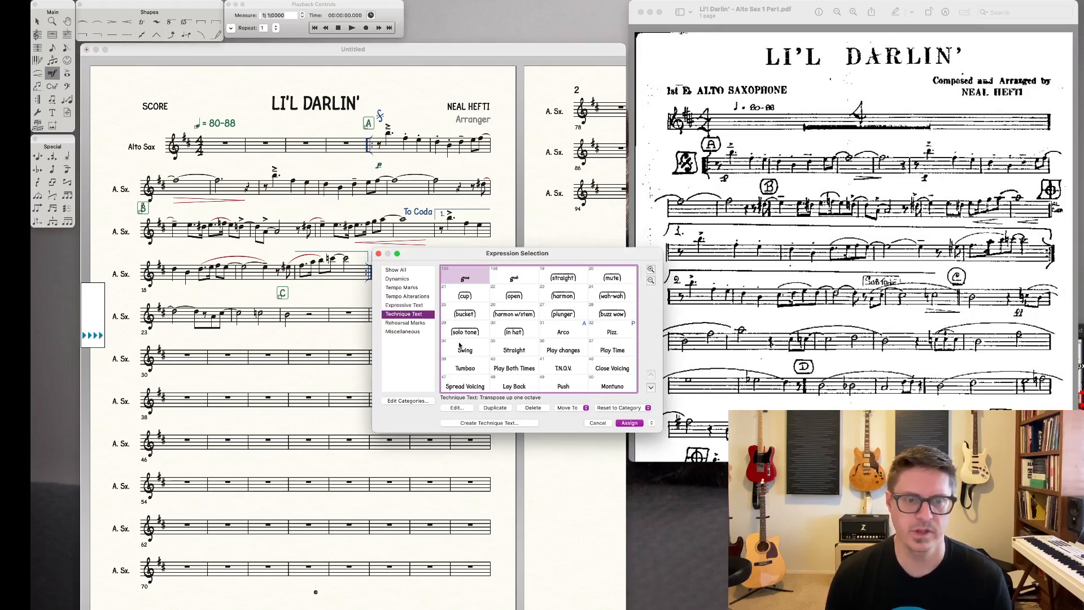
click(416, 305)
click(415, 314)
click(416, 305)
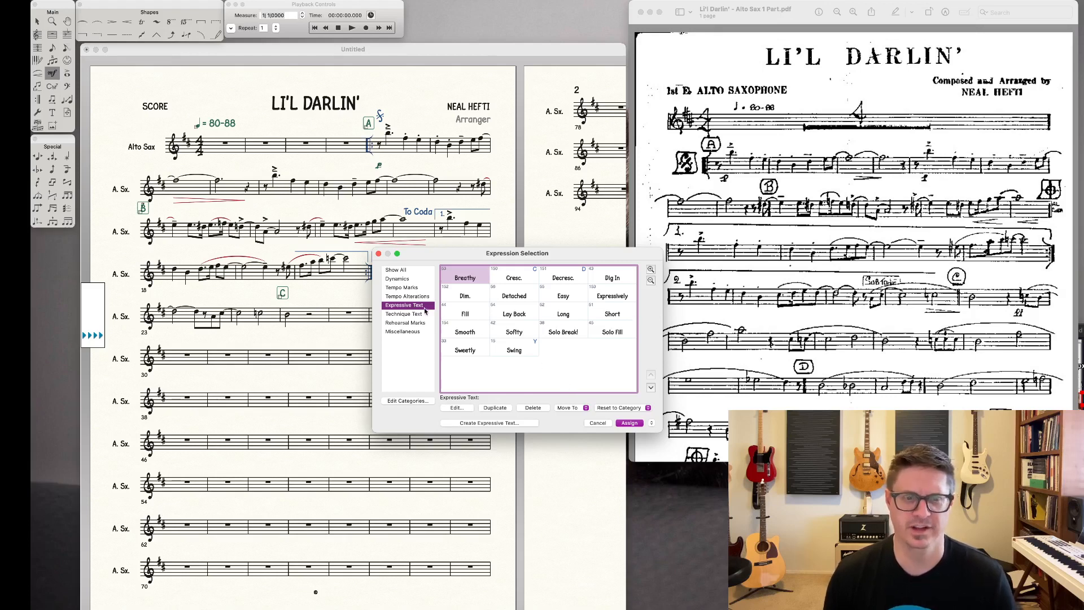
click(458, 408)
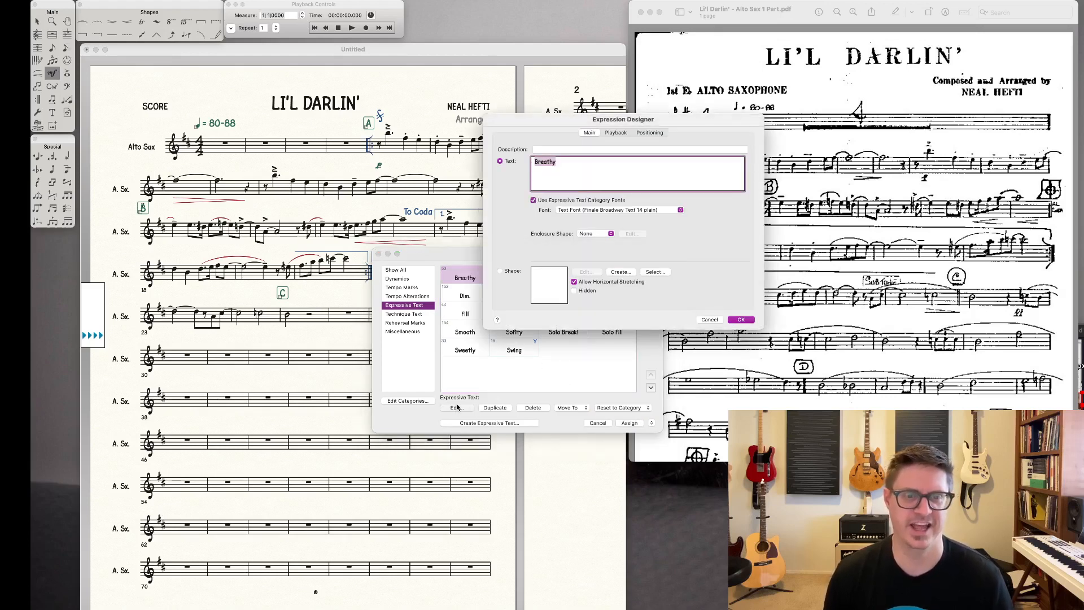
click(710, 320)
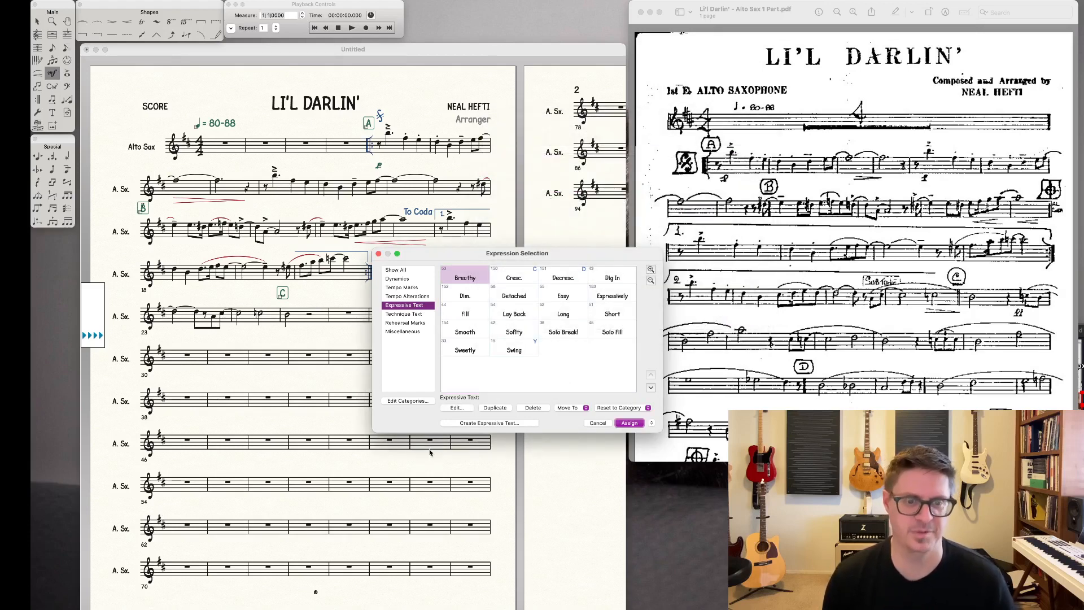
click(476, 423)
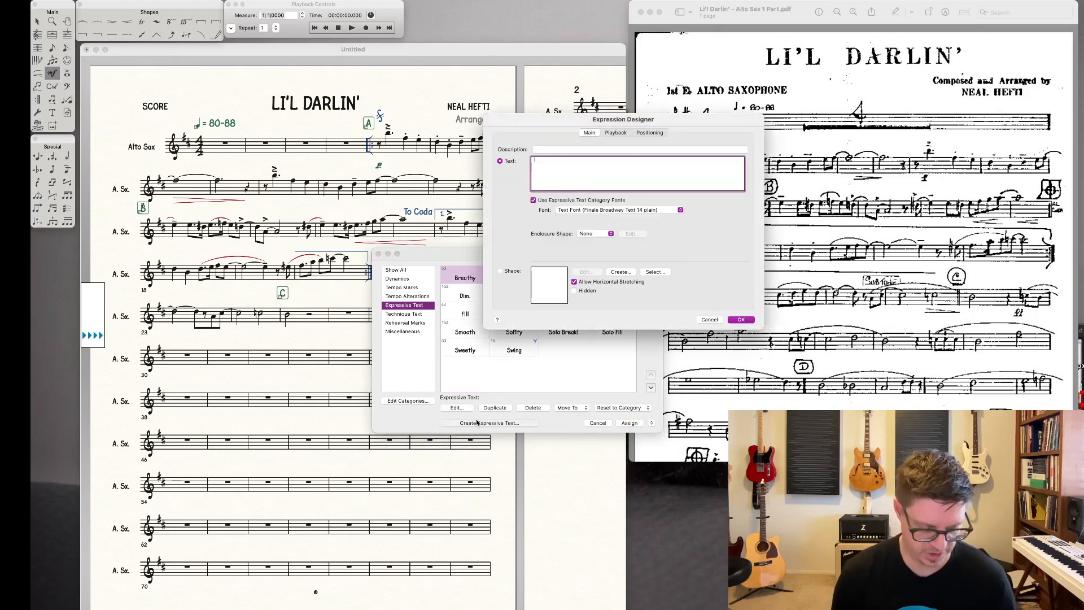
text(subtone)
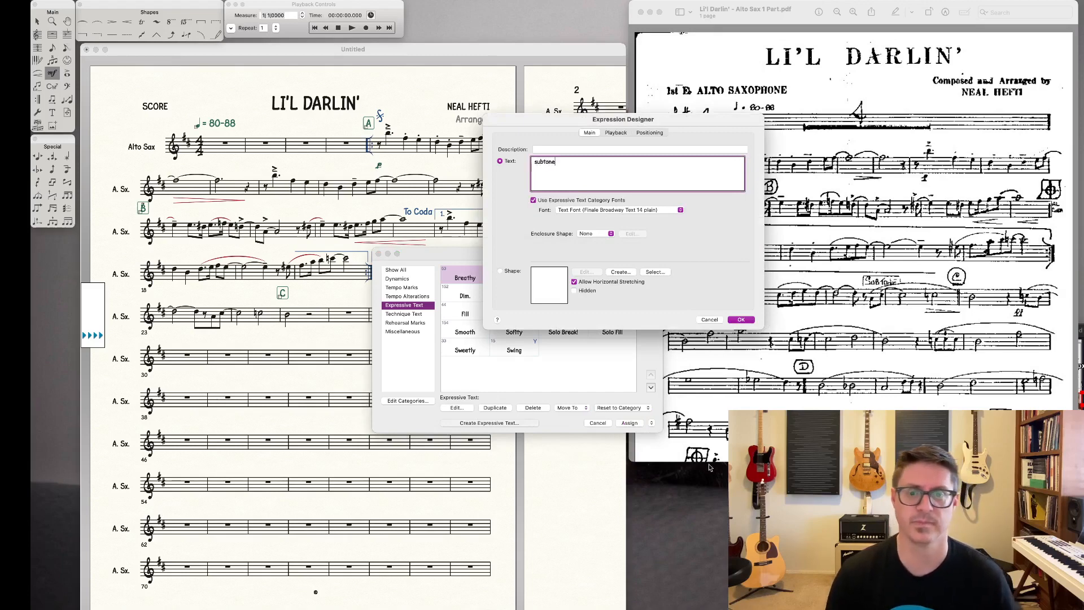
click(742, 319)
click(629, 423)
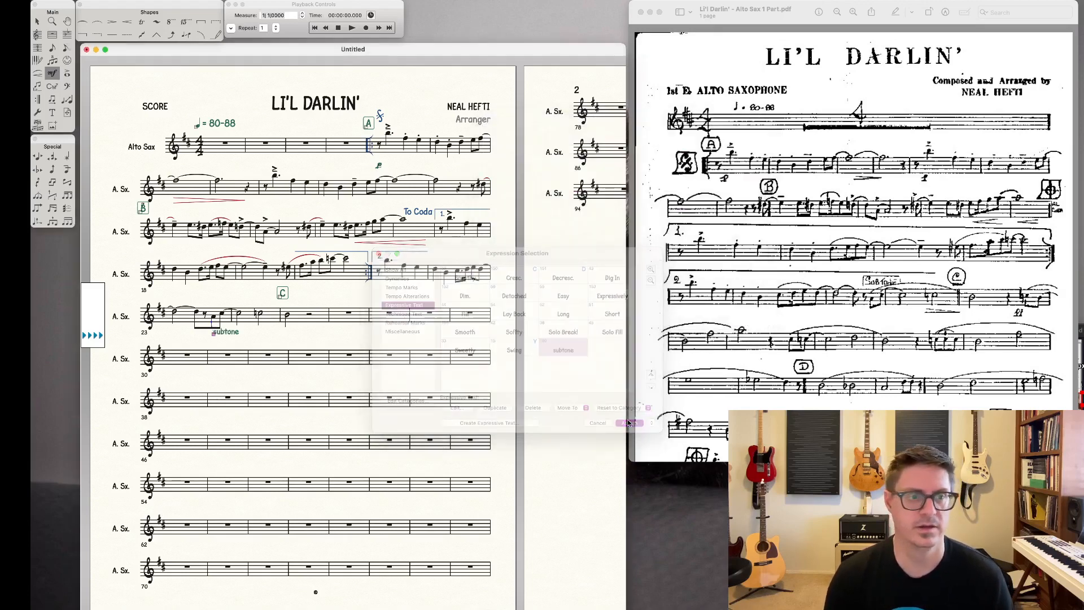
click(215, 334)
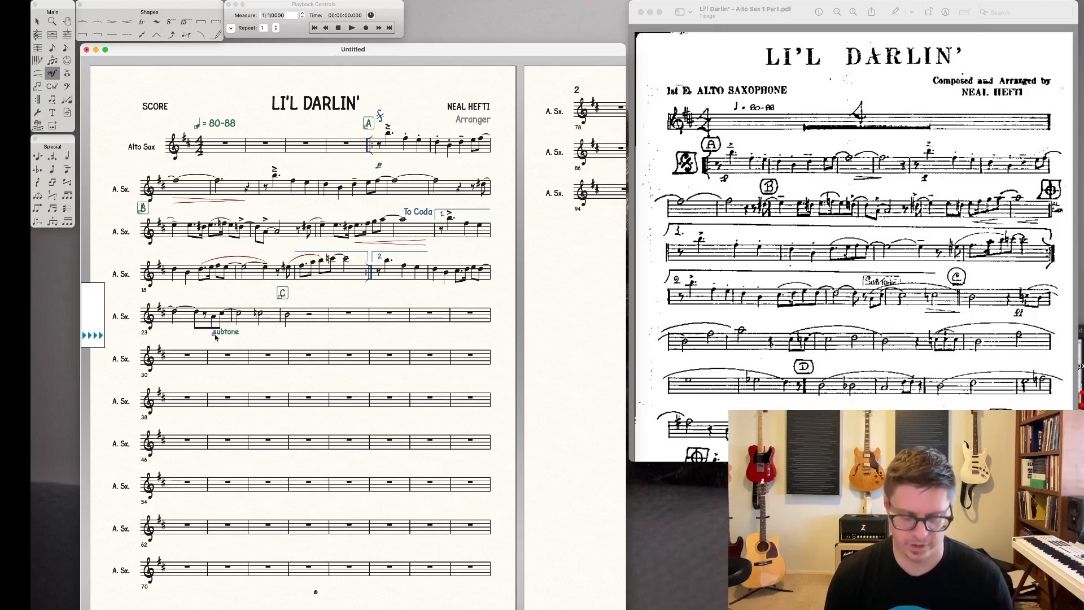
key(Delete)
Step: Create a Technique Text expression reading "subtone" and assign it to the eighth notes before rehearsal mark C on the fifth staff
double_click(421, 281)
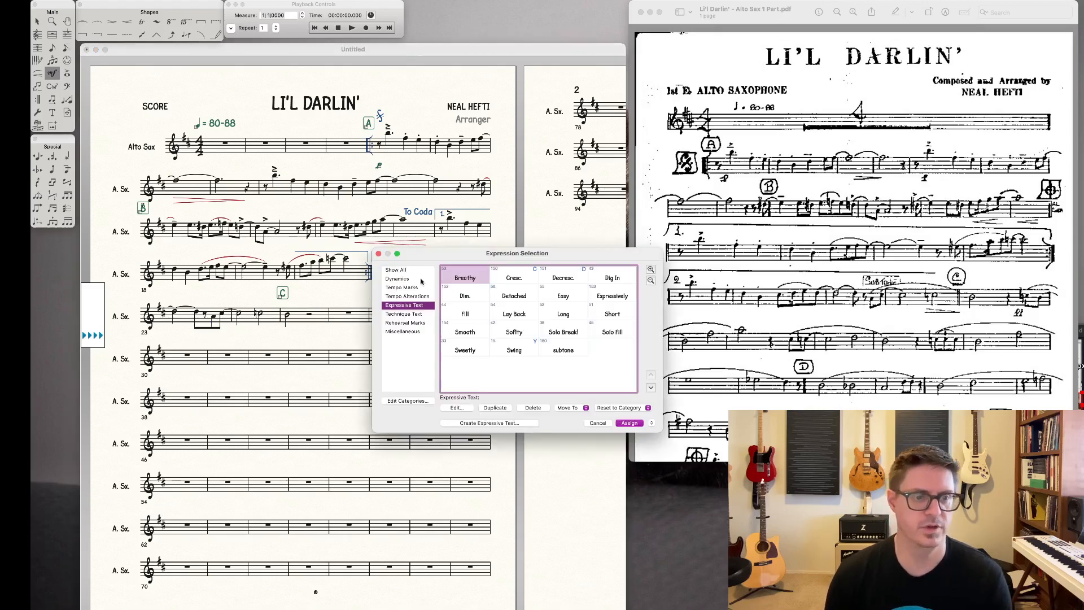
click(419, 315)
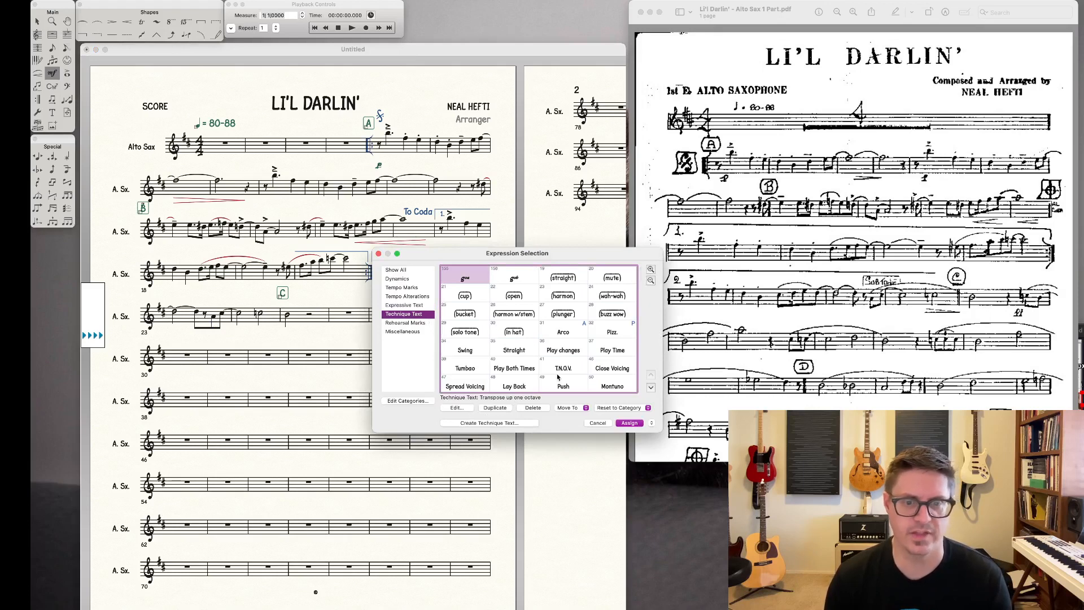
scroll(558, 377, down, 3)
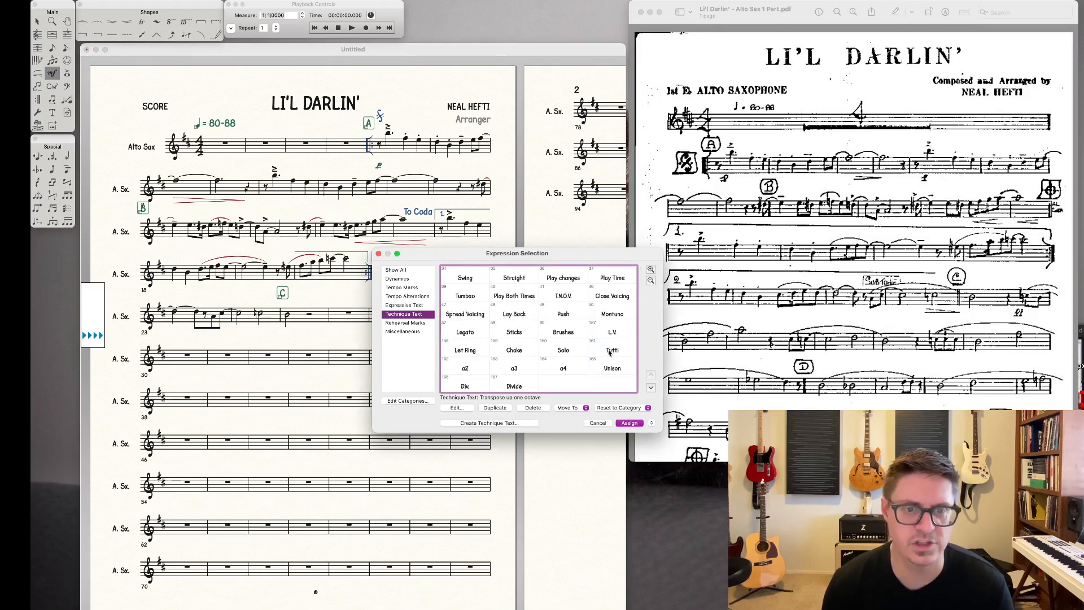
click(480, 423)
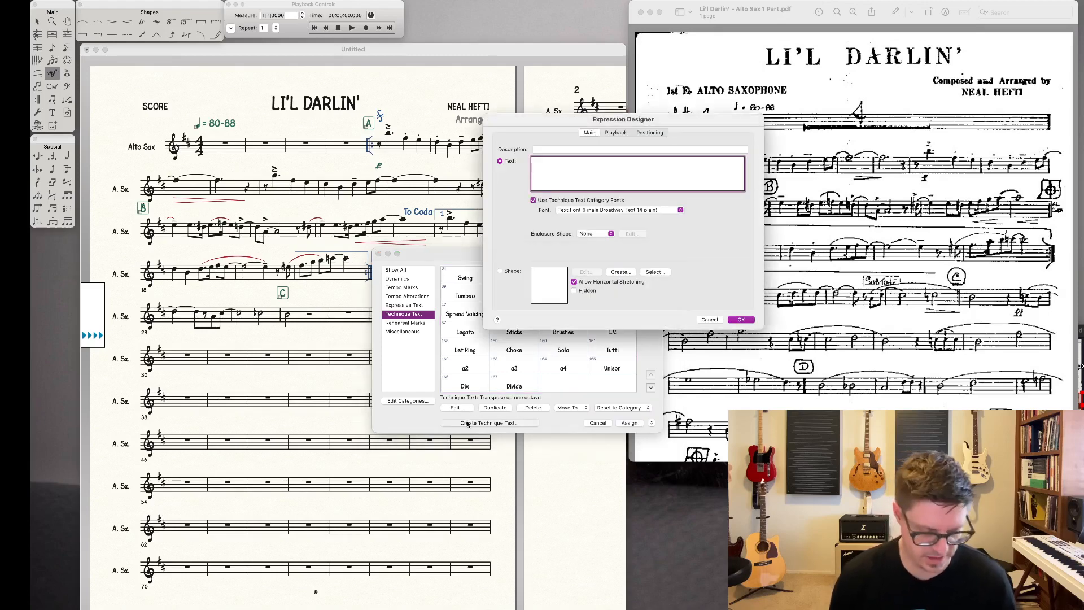
text(subtone)
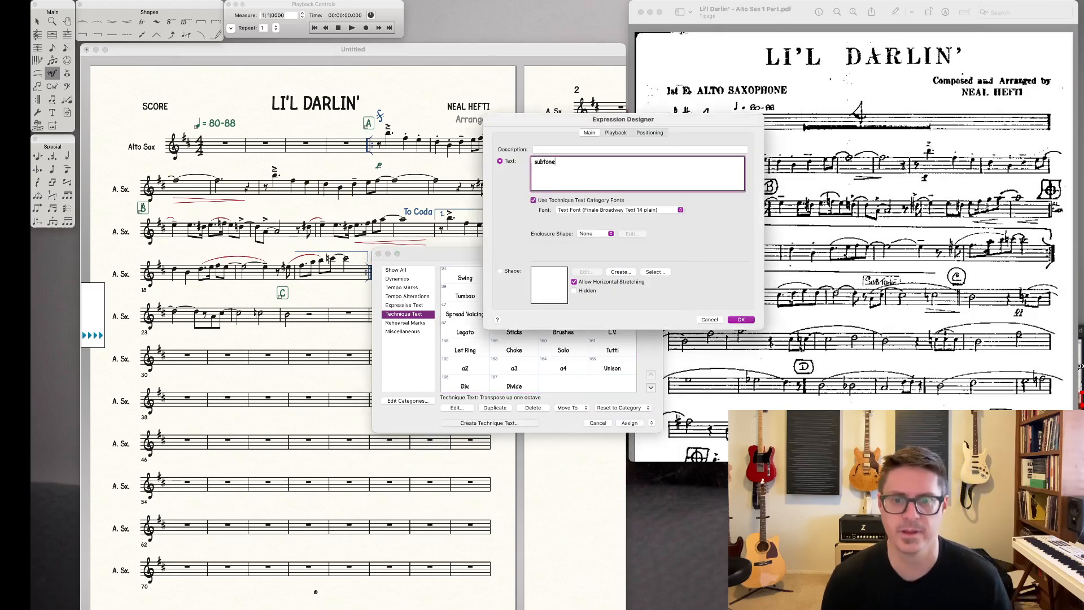
key(Return)
click(630, 423)
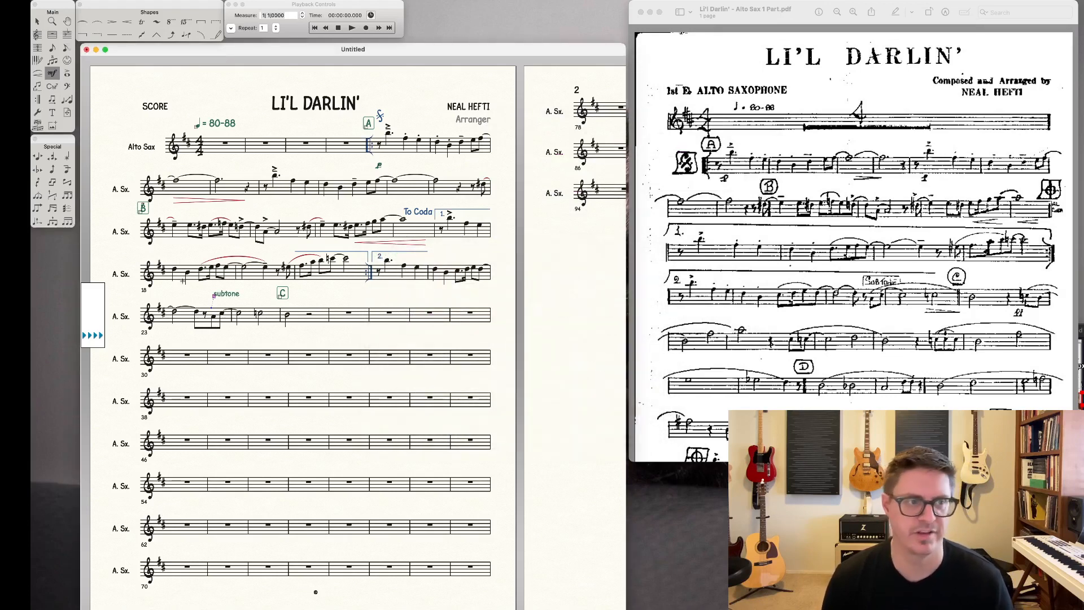
Step: Give the "subtone" technique text a Rectangle enclosure shape
double_click(220, 298)
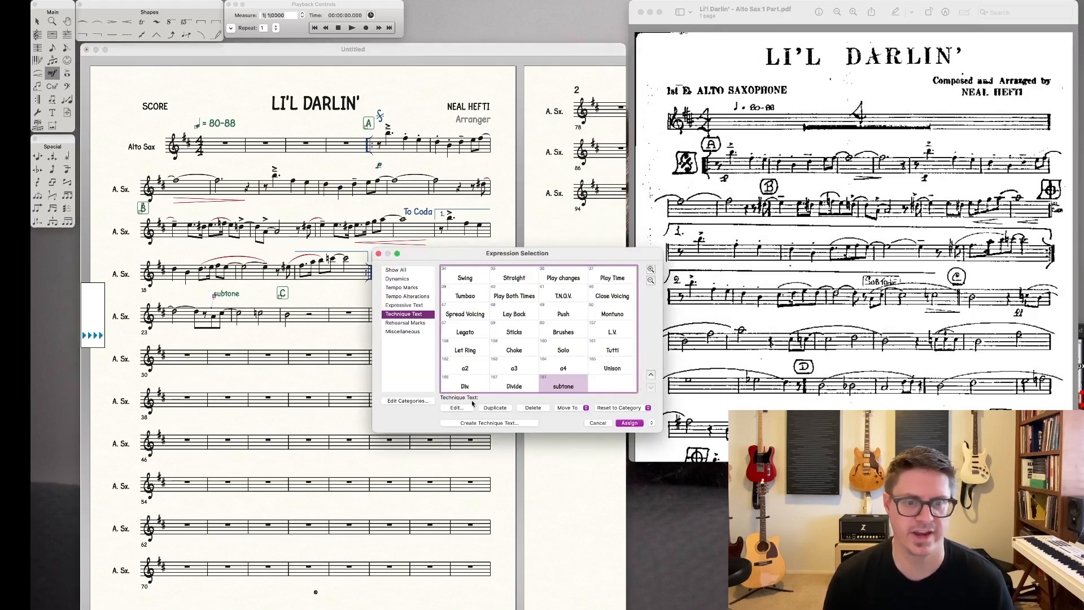
click(467, 409)
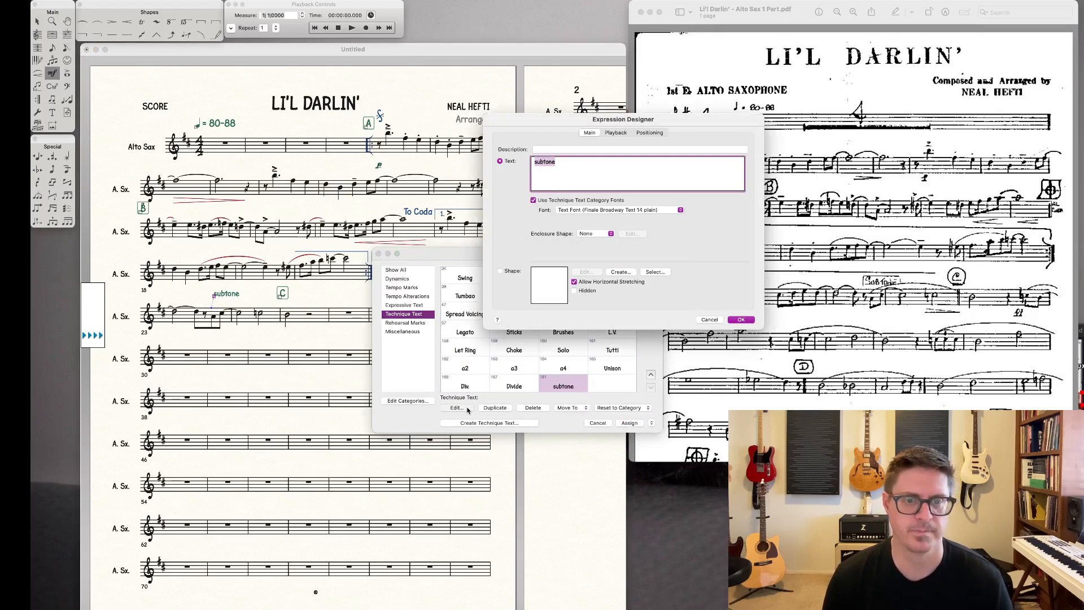
click(603, 234)
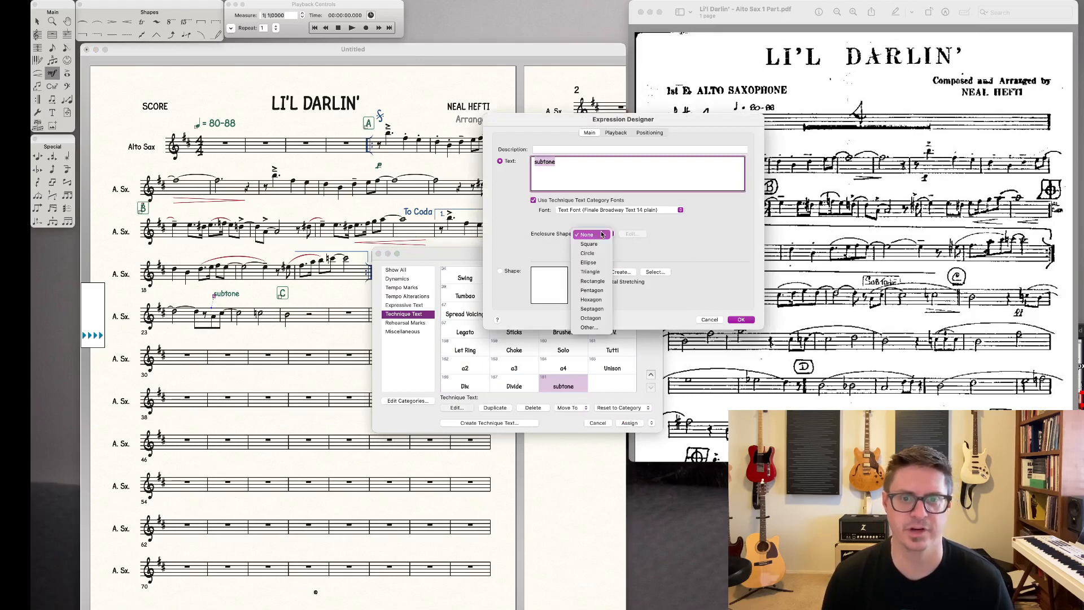
click(593, 282)
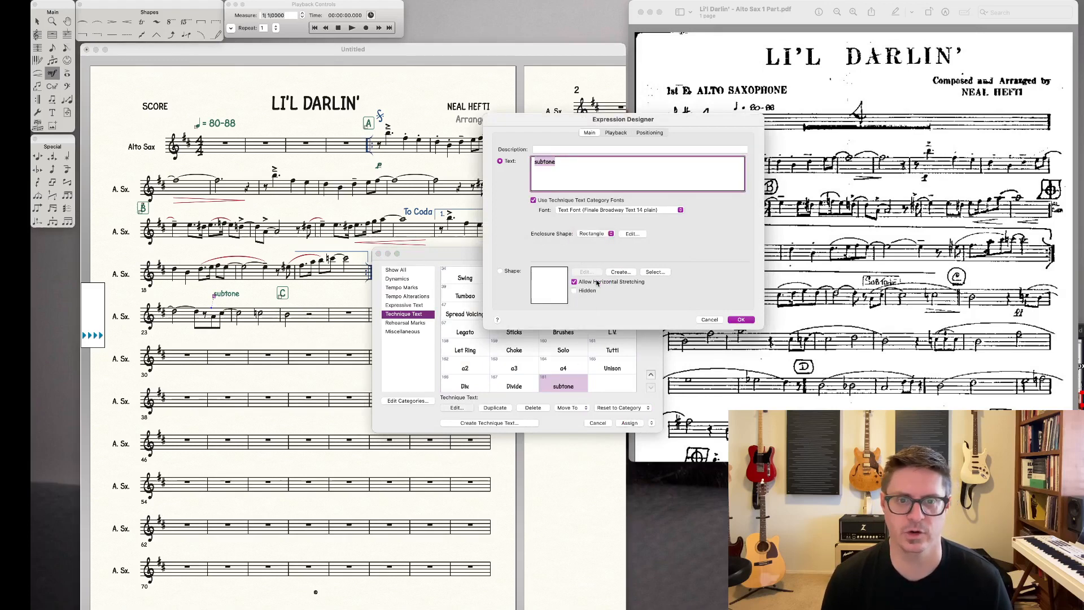
click(743, 318)
click(629, 424)
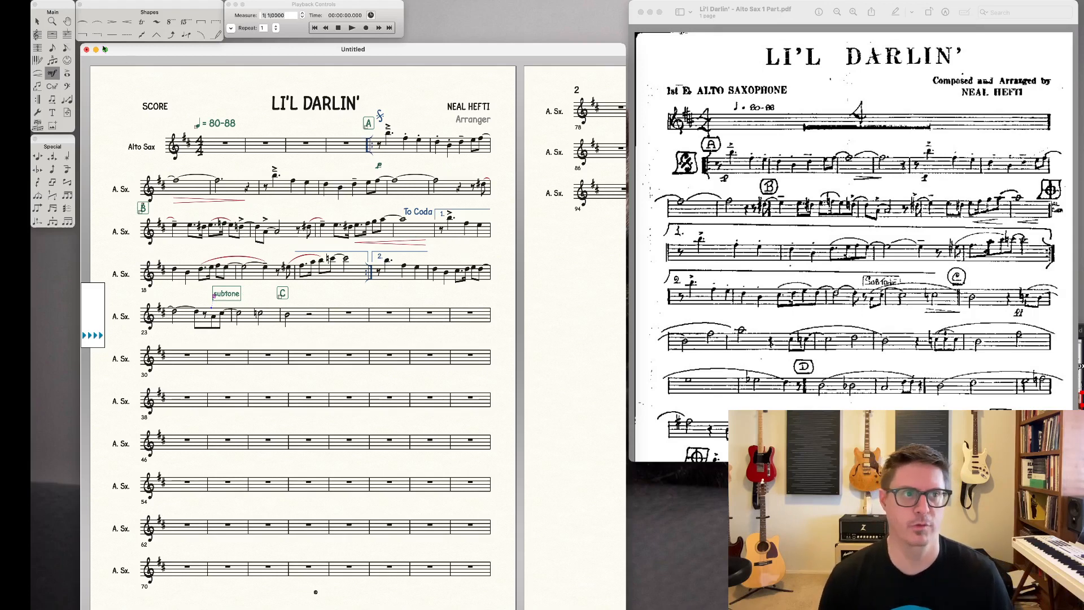
Step: Move rehearsal mark A's measure, measure 11 and the first-ending measure down so they begin the second, third and fourth systems
click(37, 20)
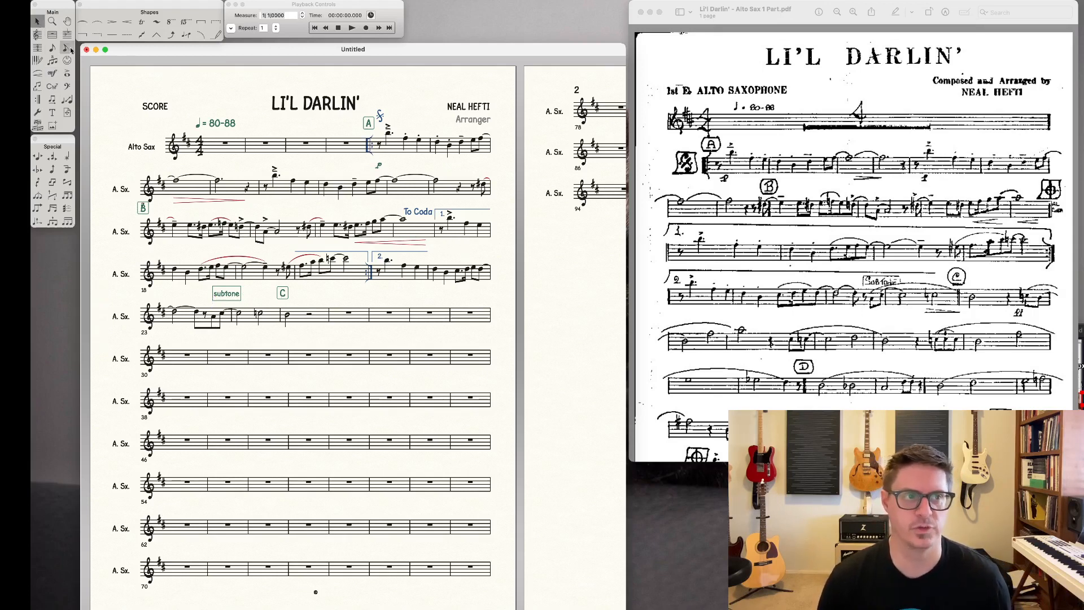
click(396, 151)
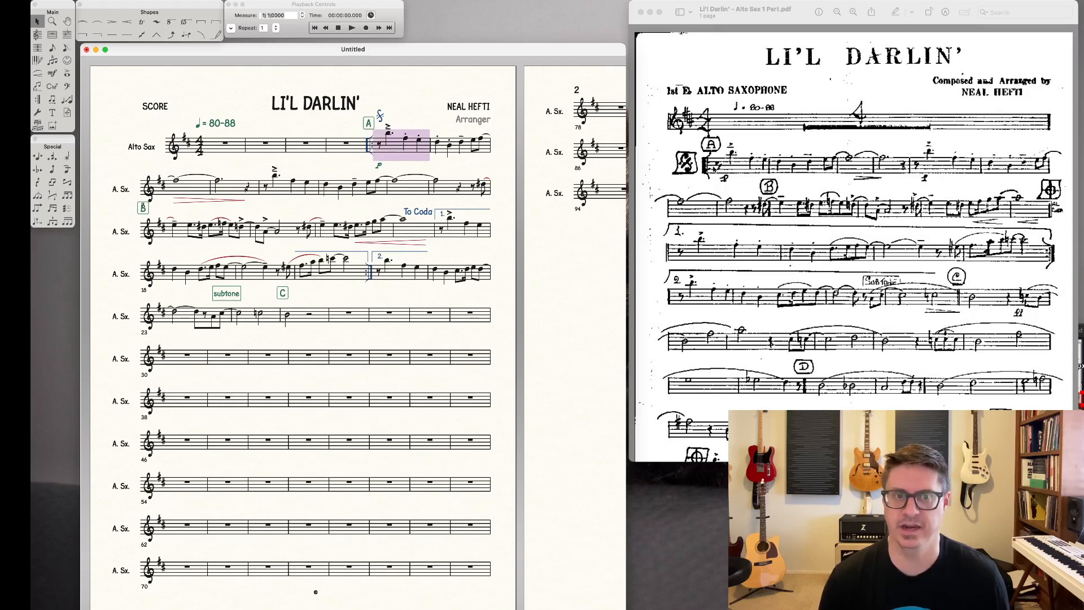
key(Down)
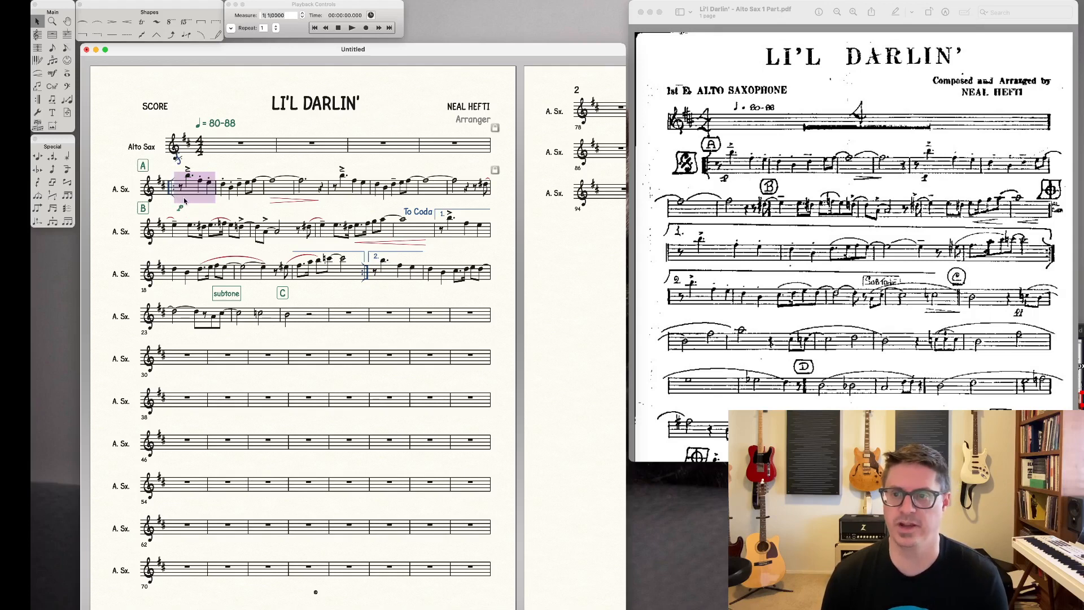
click(442, 196)
key(Down)
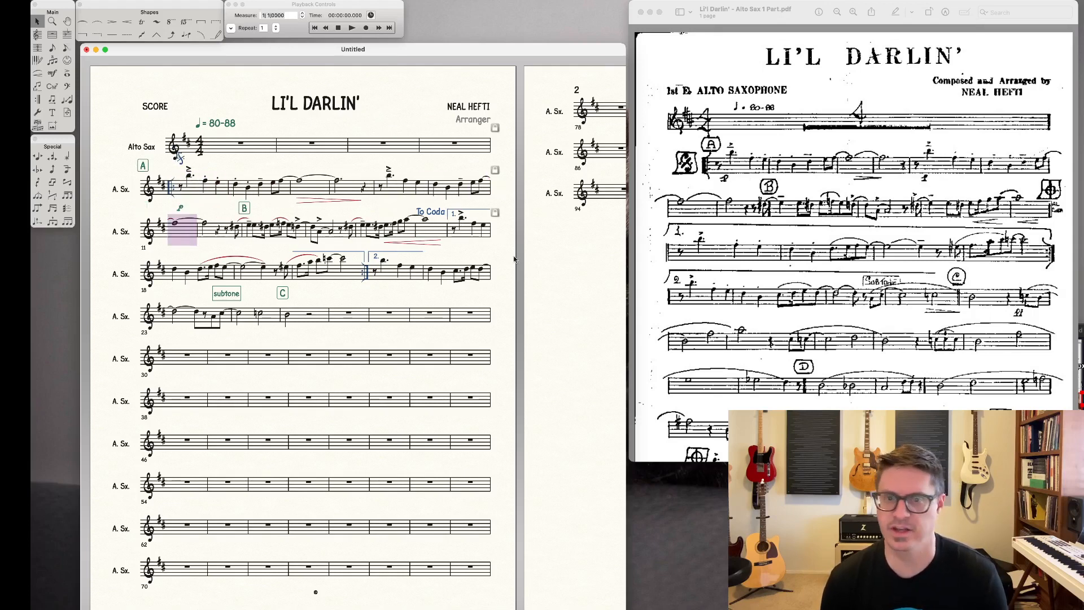
click(462, 236)
key(Down)
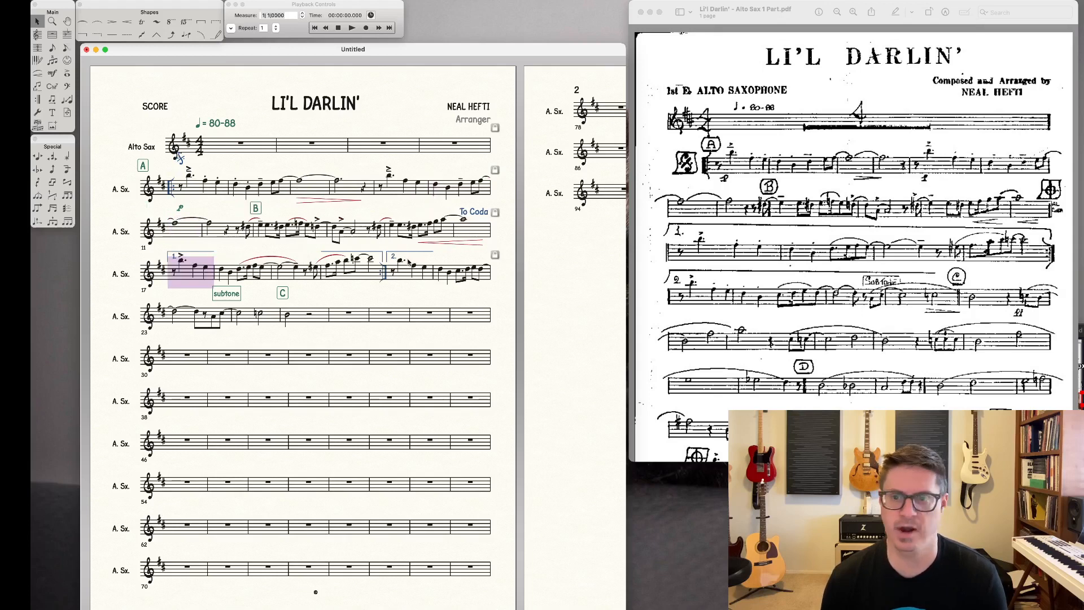
Step: Move the second-ending measure down to begin the fifth system and measure 26 down to begin the sixth
click(408, 272)
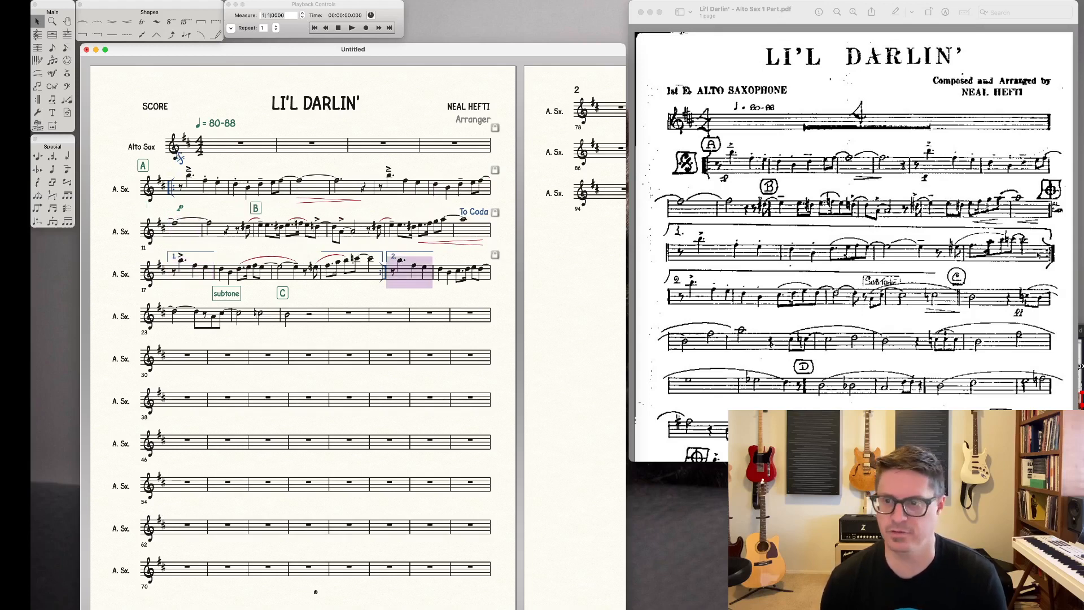
key(Down)
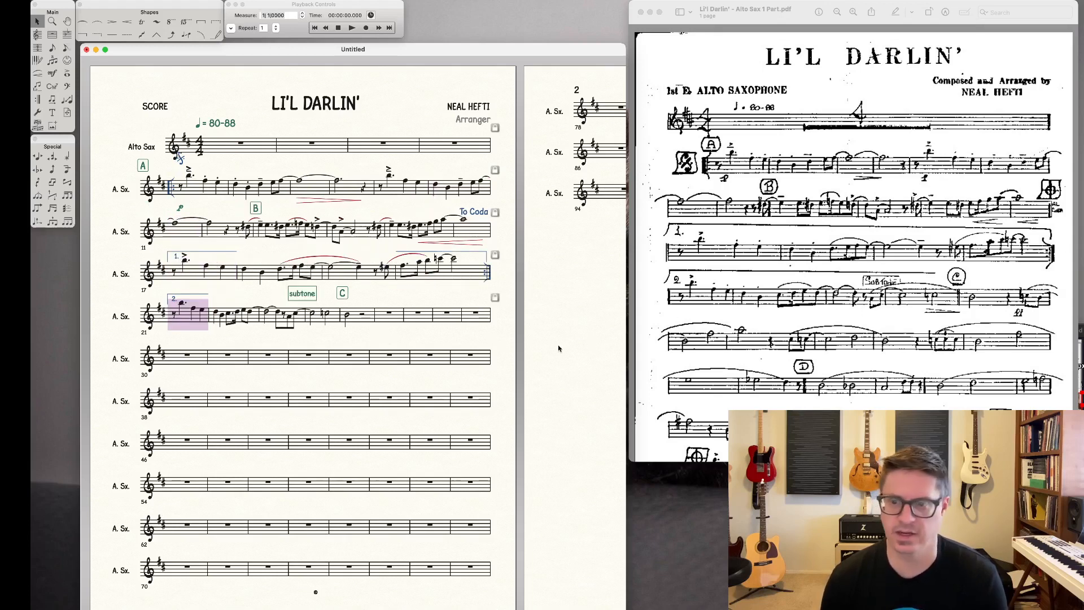
click(382, 320)
key(Down)
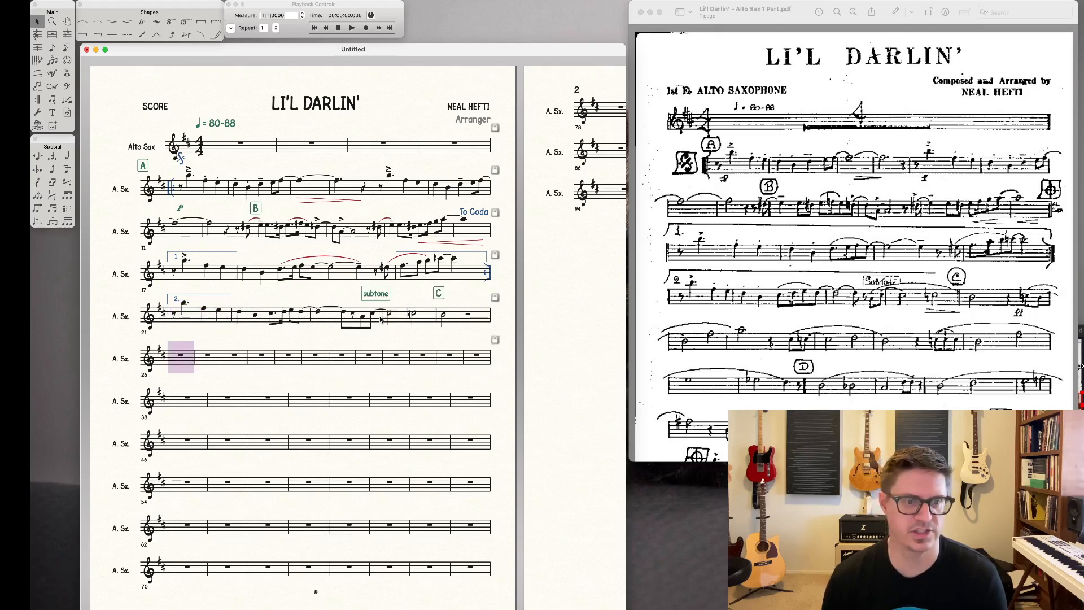
click(357, 296)
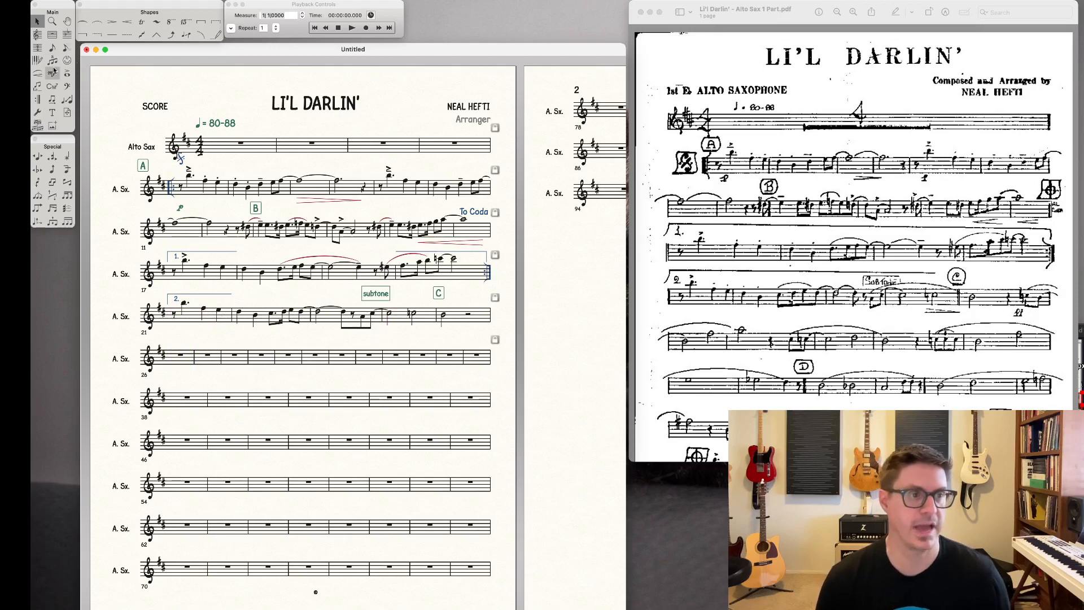
Step: Close the gap in the score's first-ending bracket so it spans the fourth staff up to the repeat barline
click(38, 100)
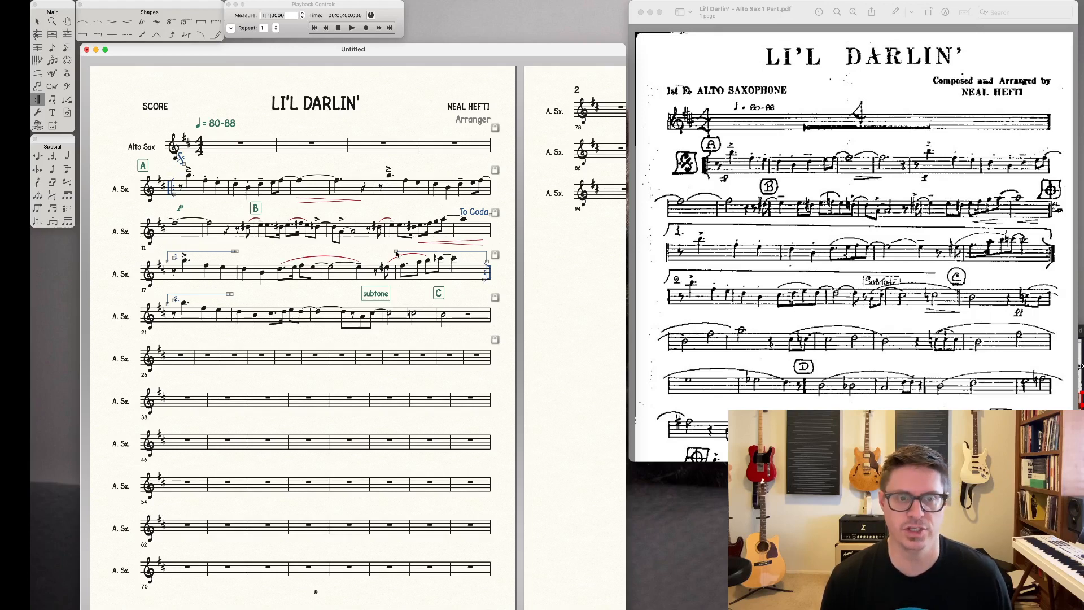
drag(396, 252, 235, 251)
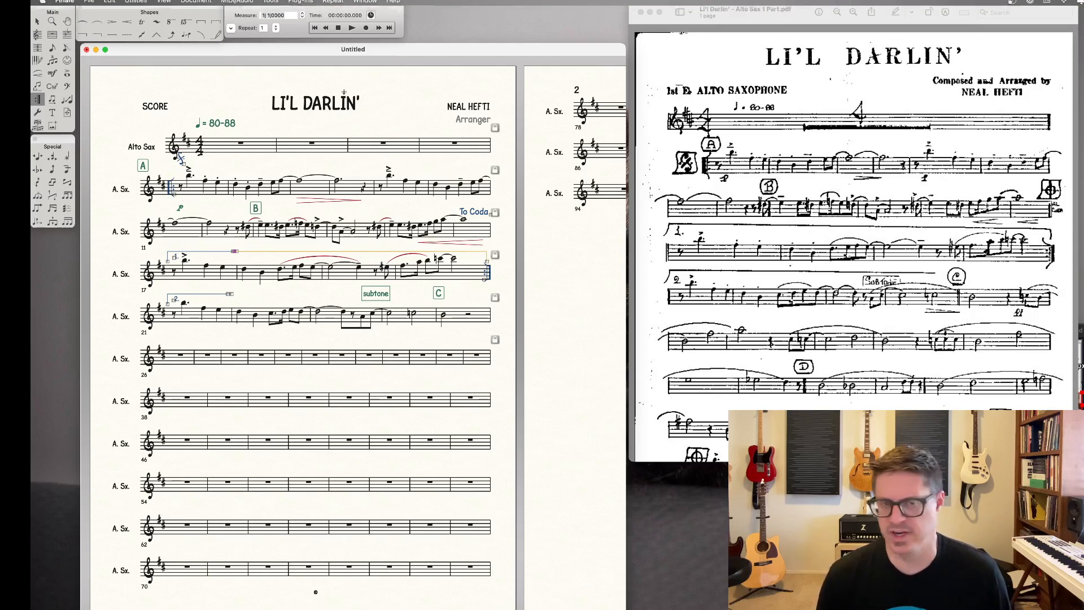
Step: Create multimeasure rests for the Alto Sax part only
click(110, 6)
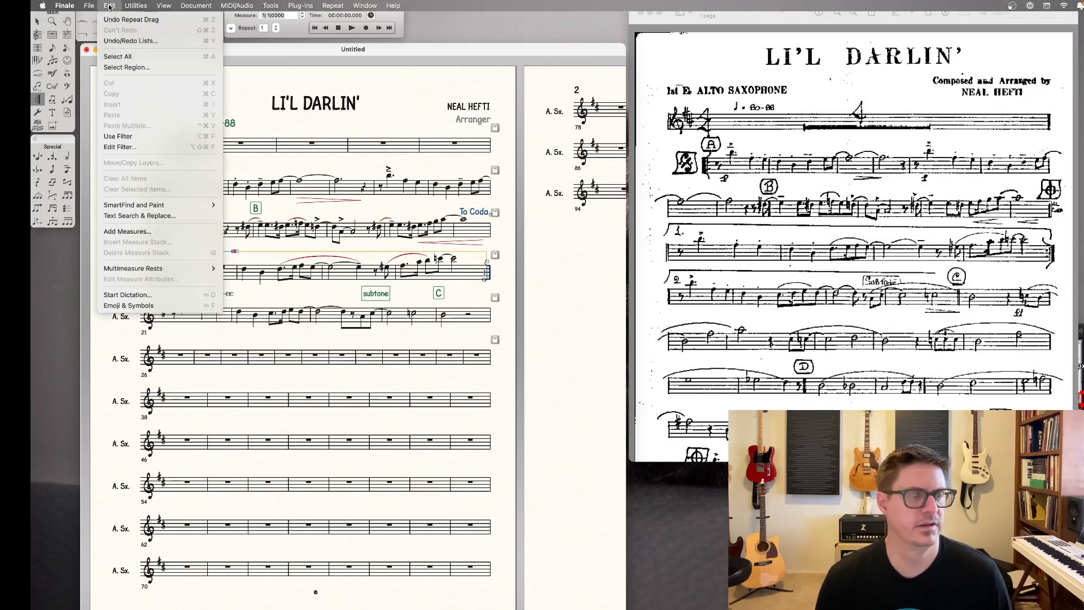
mouse_move(156, 273)
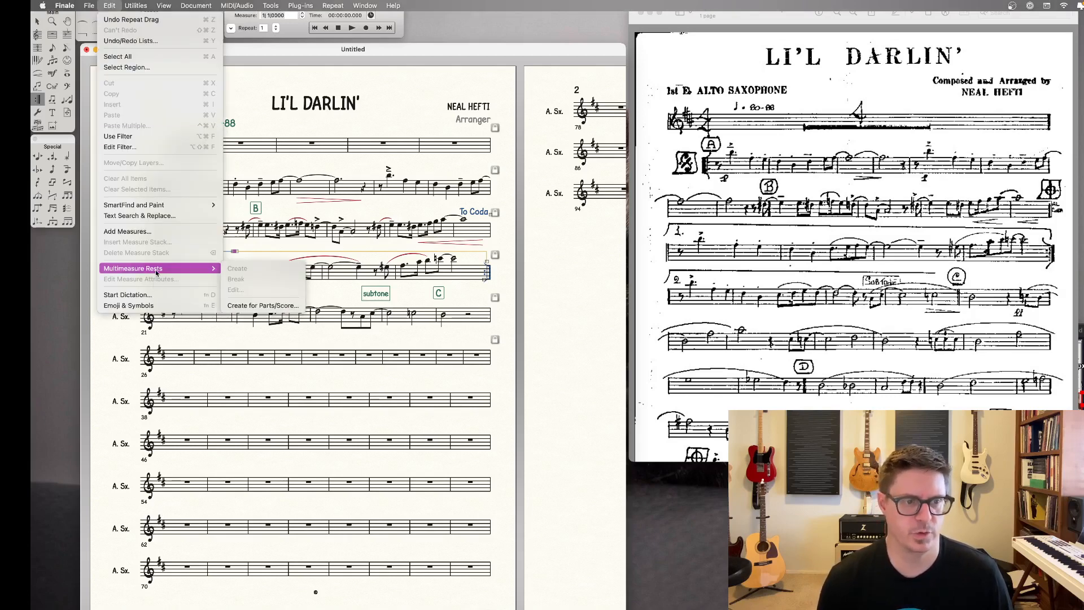
click(265, 305)
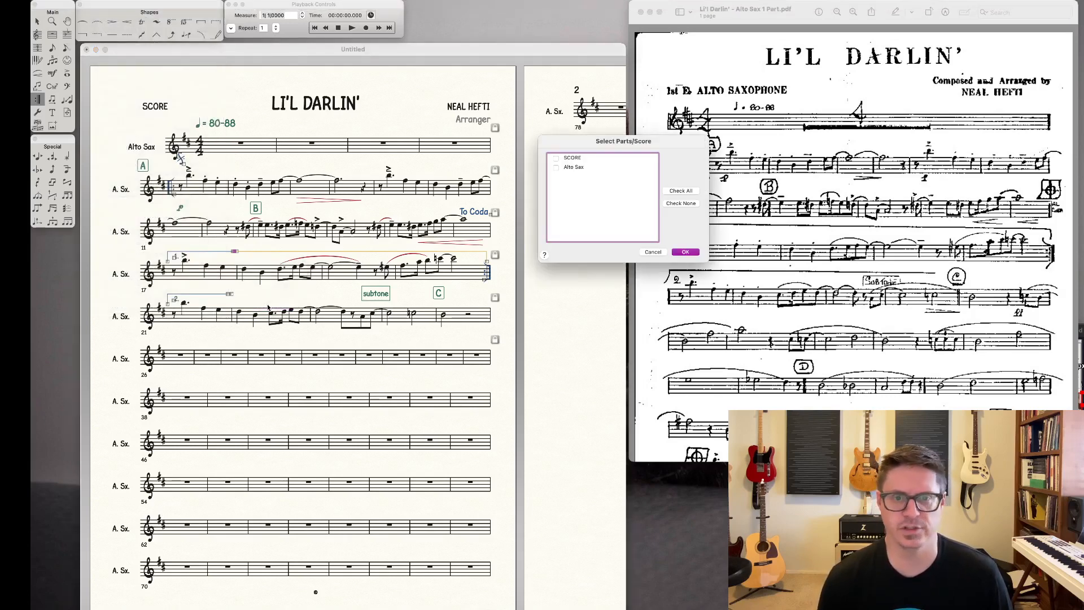
click(557, 168)
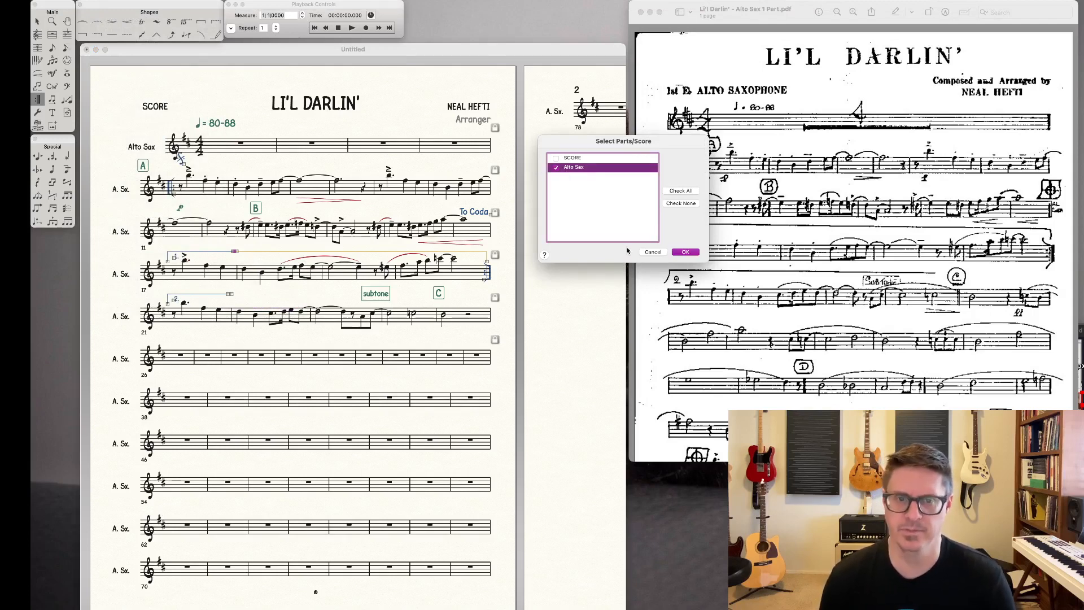
click(685, 253)
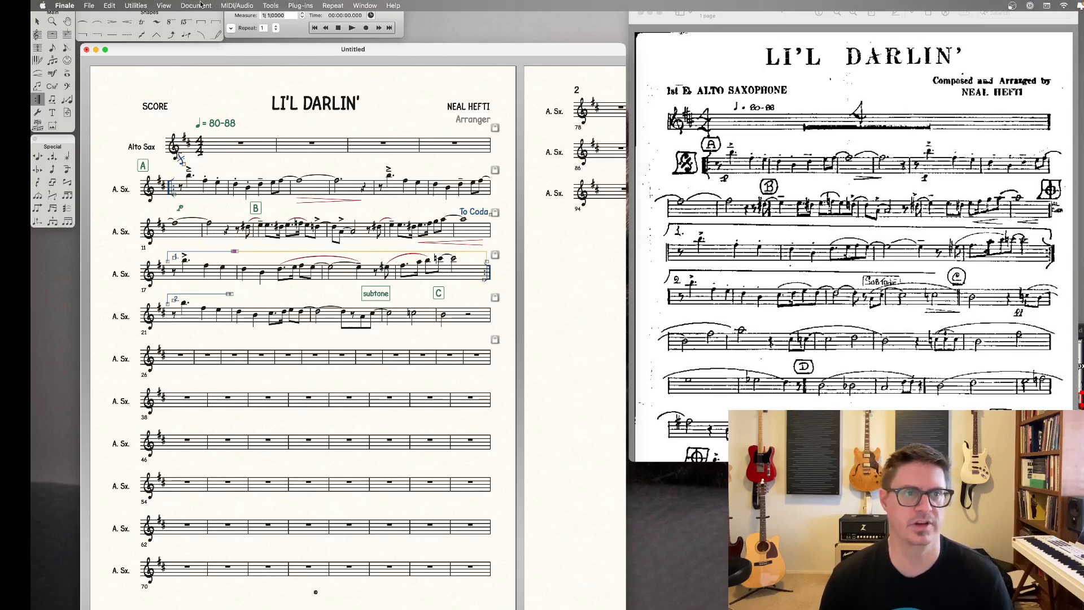
Step: Open the Alto Sax part for editing in place of the score
click(196, 5)
mouse_move(196, 30)
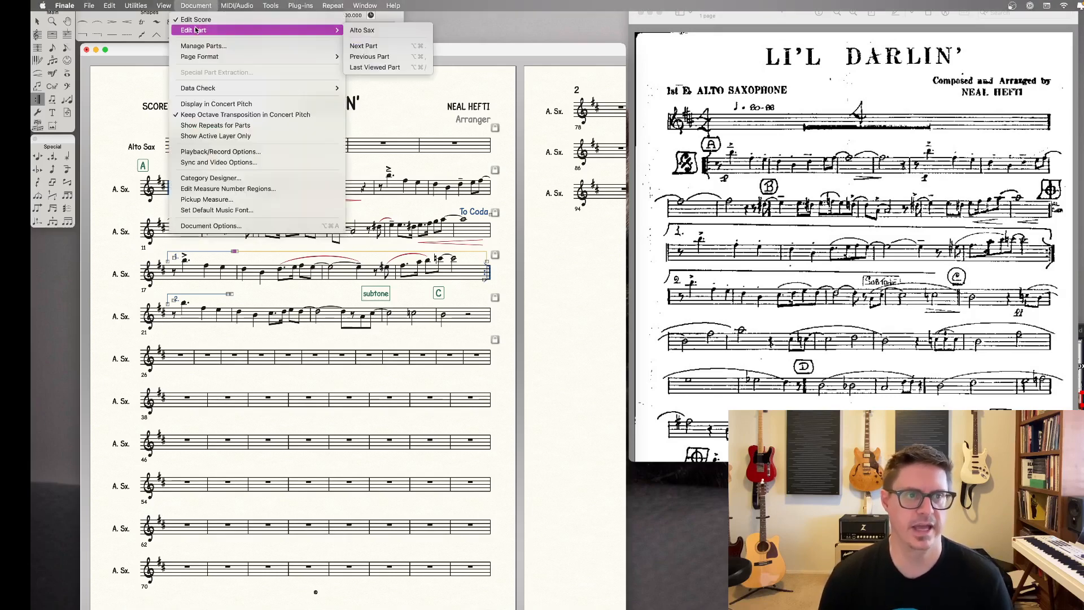
click(361, 31)
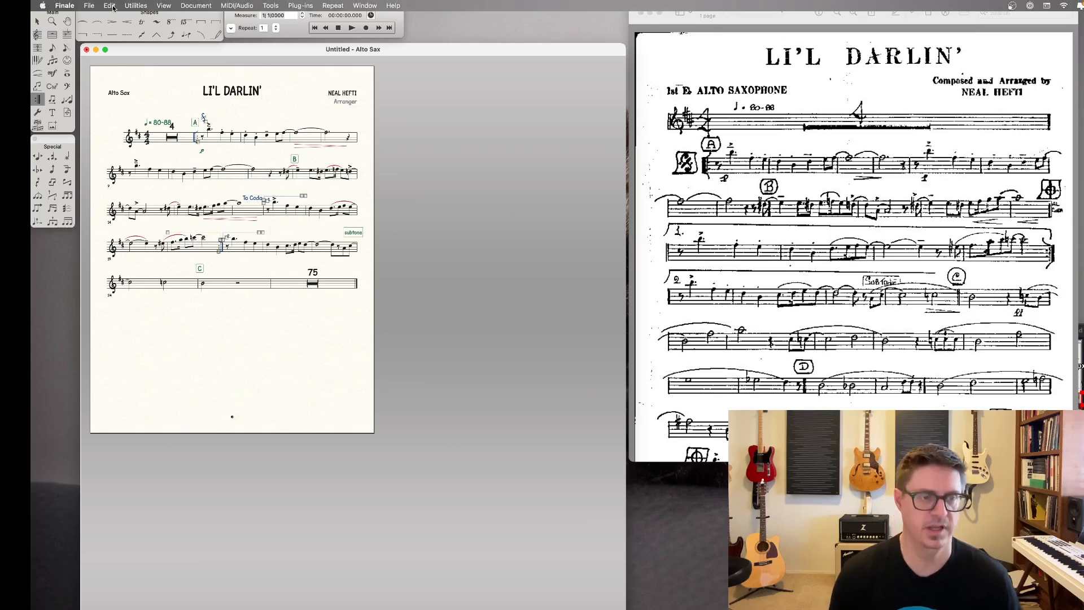
key(super+equal)
key(super+equal)
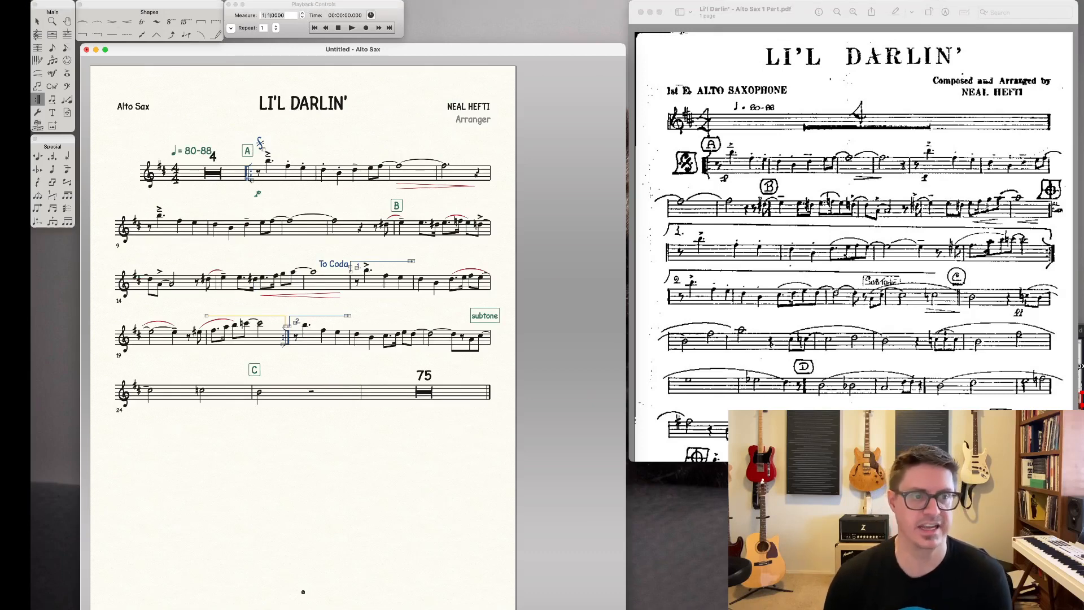
Step: In the Alto Sax part, begin the second system at rehearsal mark A, the third at measure 11 and the fourth at the first ending
click(39, 23)
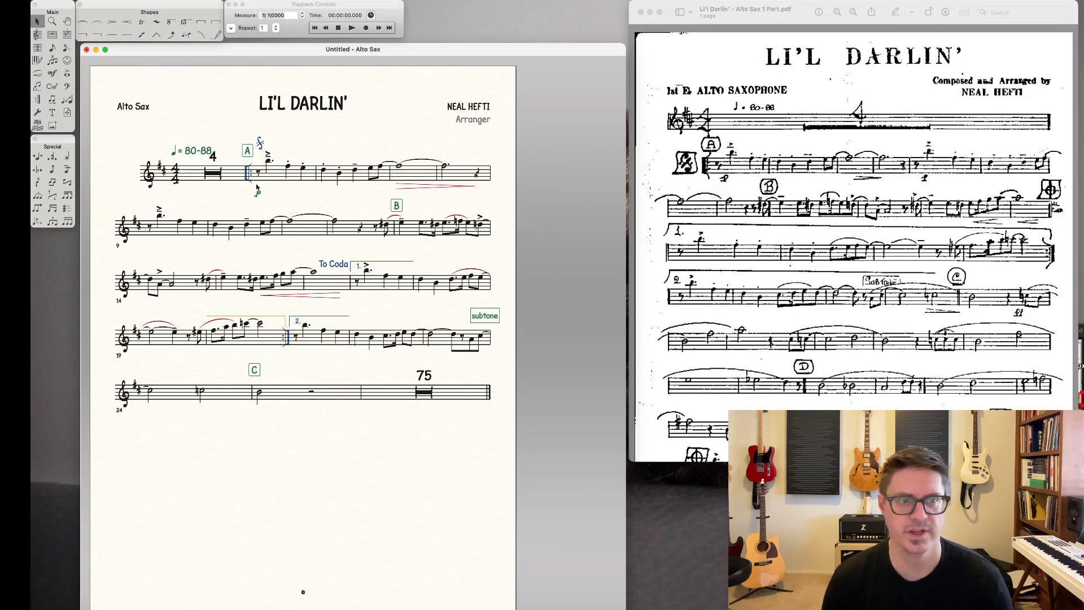
click(279, 176)
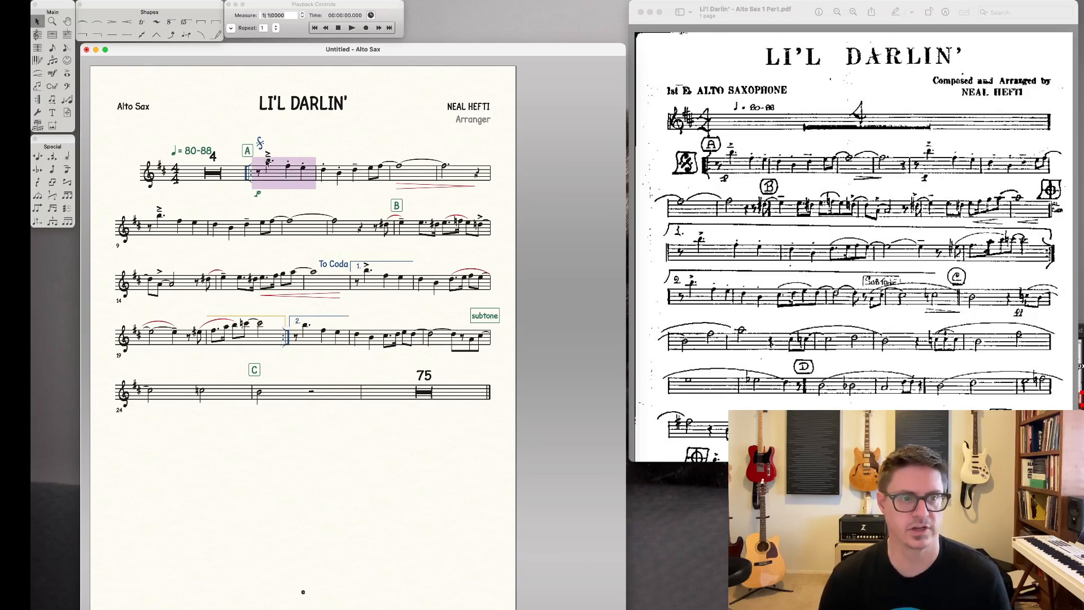
key(Down)
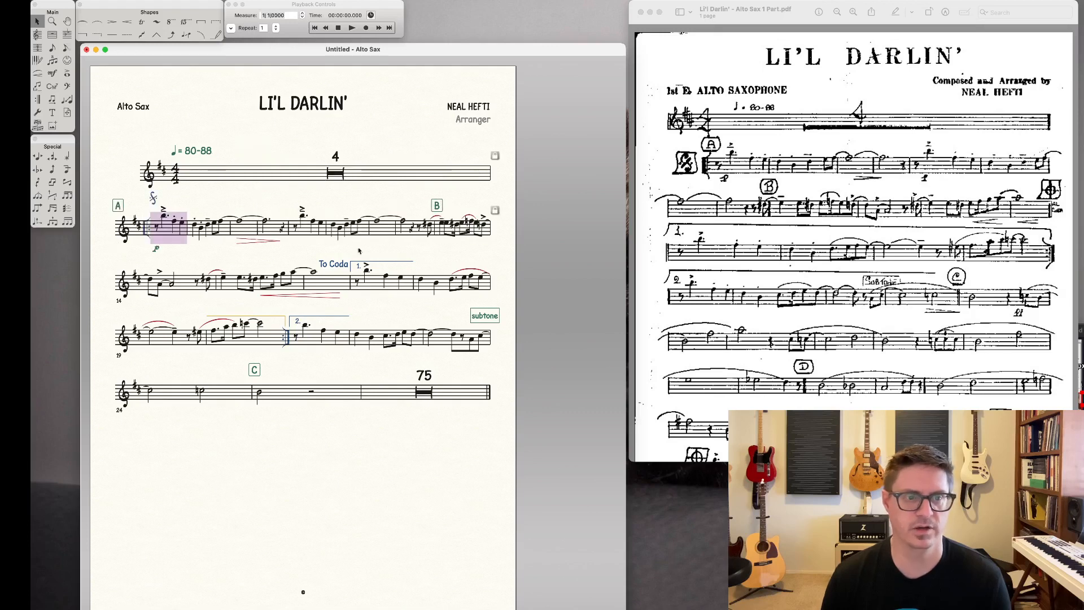
click(379, 236)
key(Down)
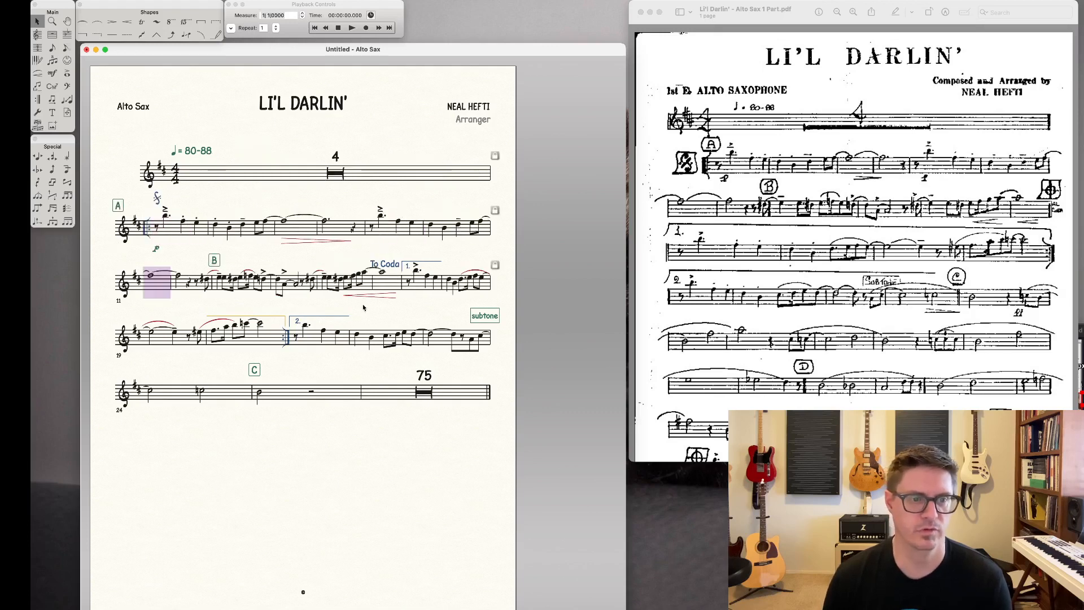
click(406, 290)
key(Down)
Step: In the part, begin the fifth system at the second ending and put the final multimeasure rest on a sixth system
click(366, 338)
key(Down)
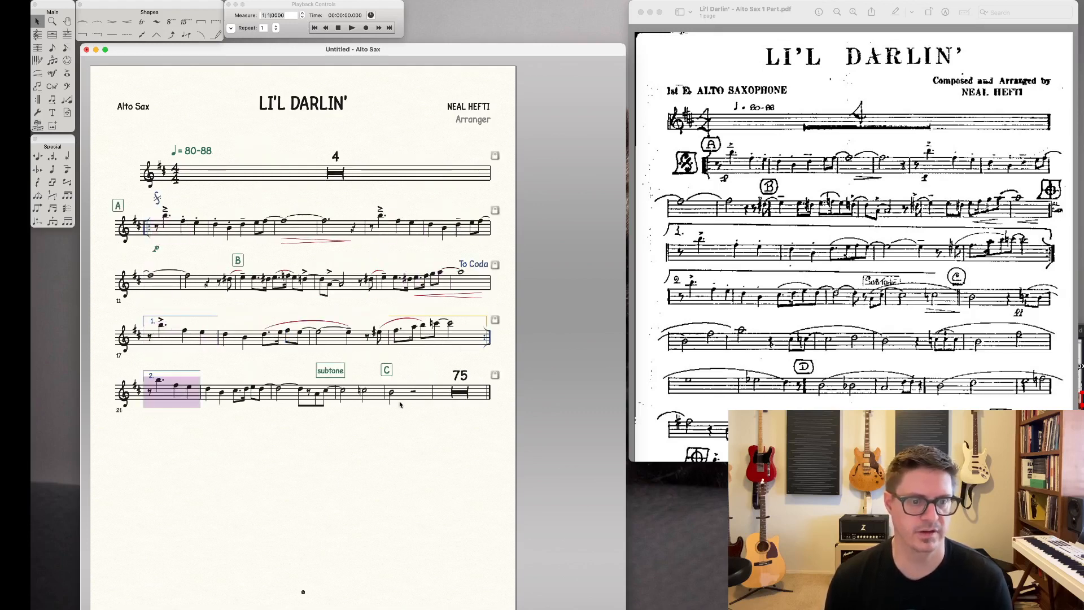
click(450, 398)
key(Down)
click(387, 489)
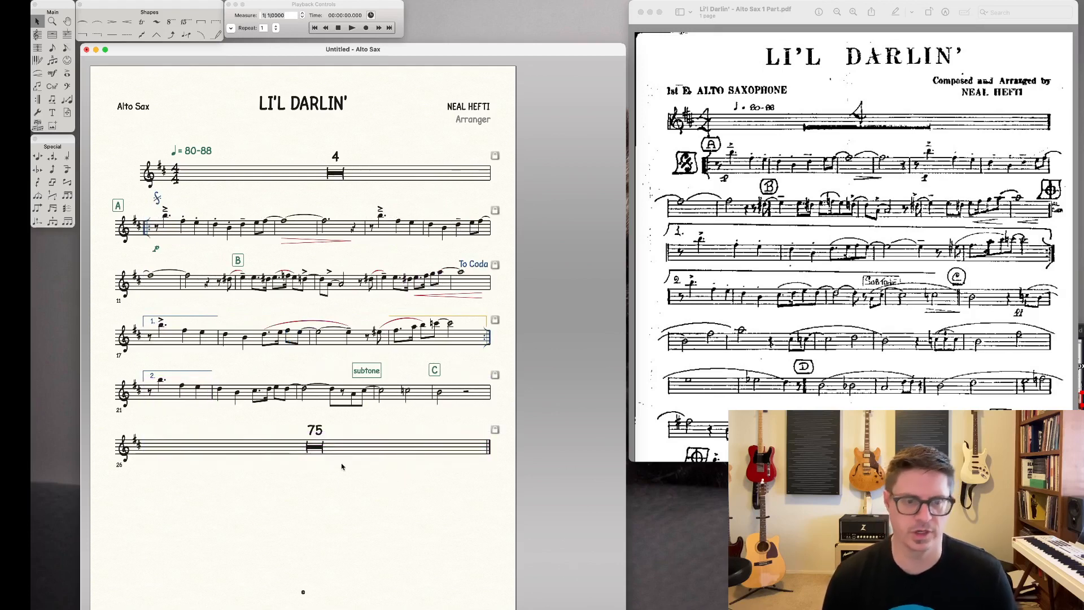
Step: Join the broken first-ending bracket in the part into one line running to the repeat barline
click(37, 99)
drag(387, 314, 212, 315)
key(super+z)
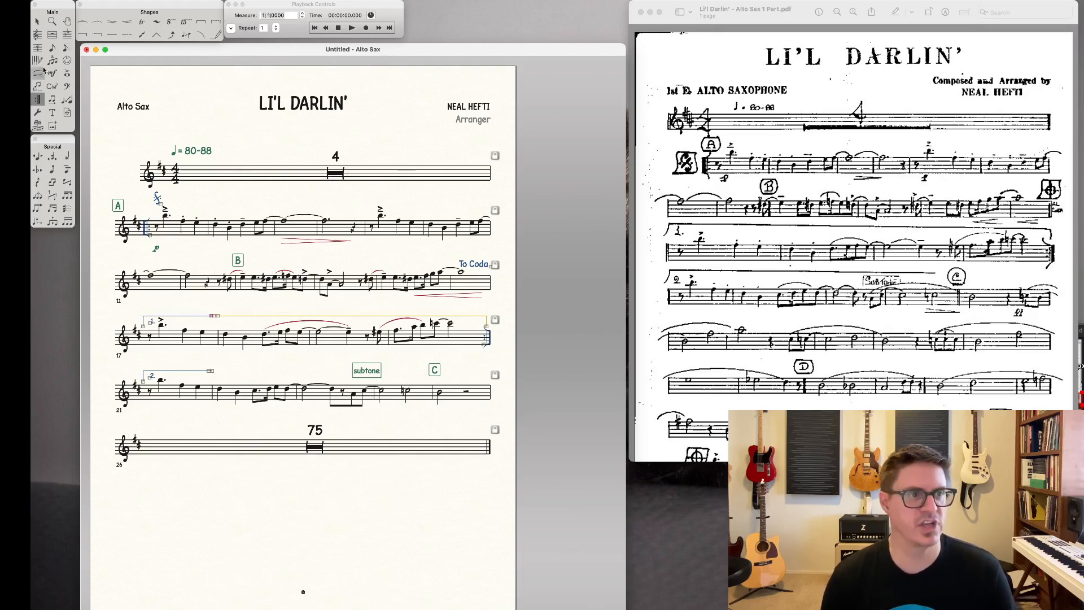
Step: Move the segno closer to rehearsal mark A and nudge the To Coda text at the end of the third staff
click(38, 21)
drag(157, 198, 140, 203)
drag(474, 265, 476, 262)
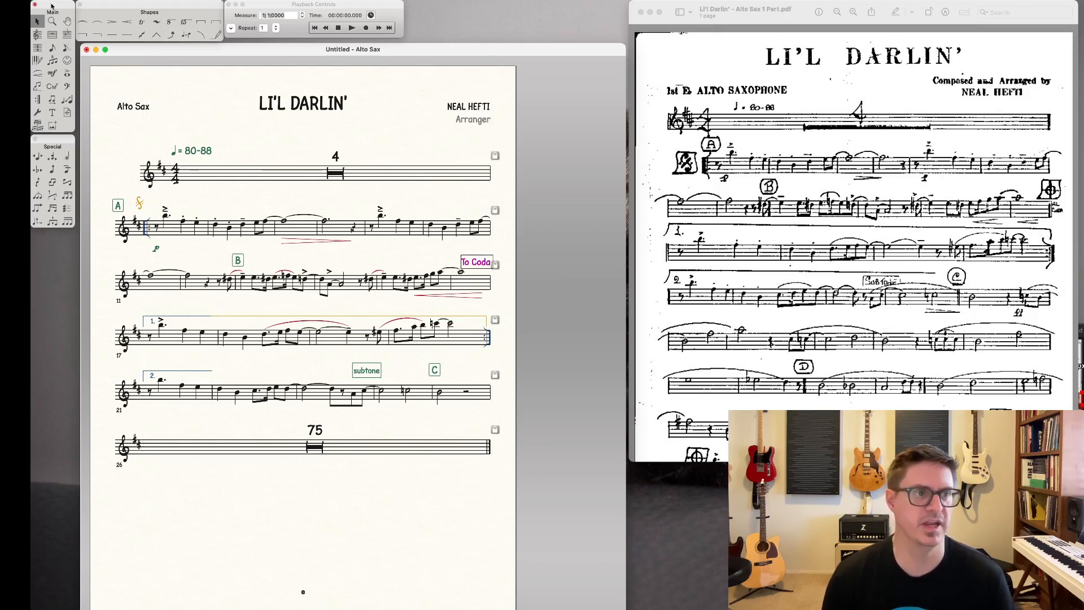
Step: Add a slur from the last eighth note under "subtone" to the first note at rehearsal mark C
click(82, 21)
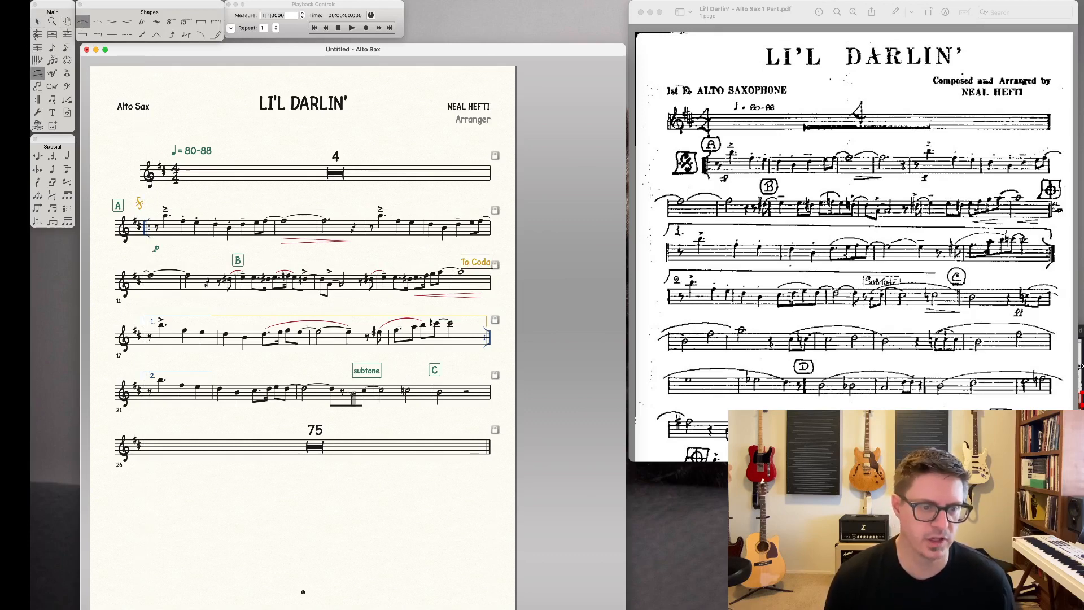
drag(354, 398, 440, 397)
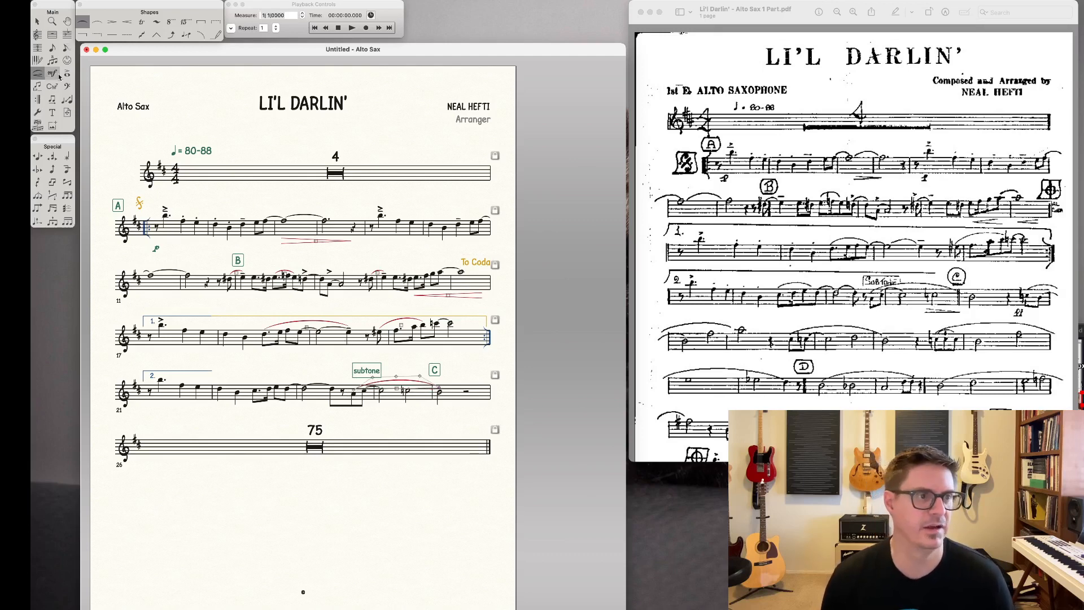
Step: Set the barline of measure 24, just before rehearsal mark C, to Double
click(52, 34)
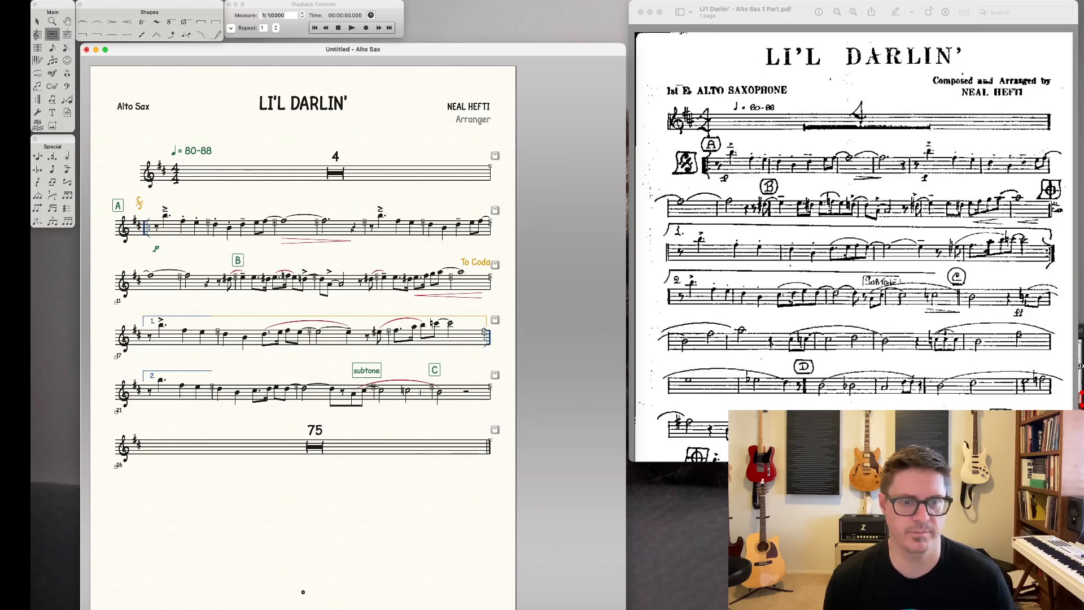
double_click(415, 390)
click(569, 163)
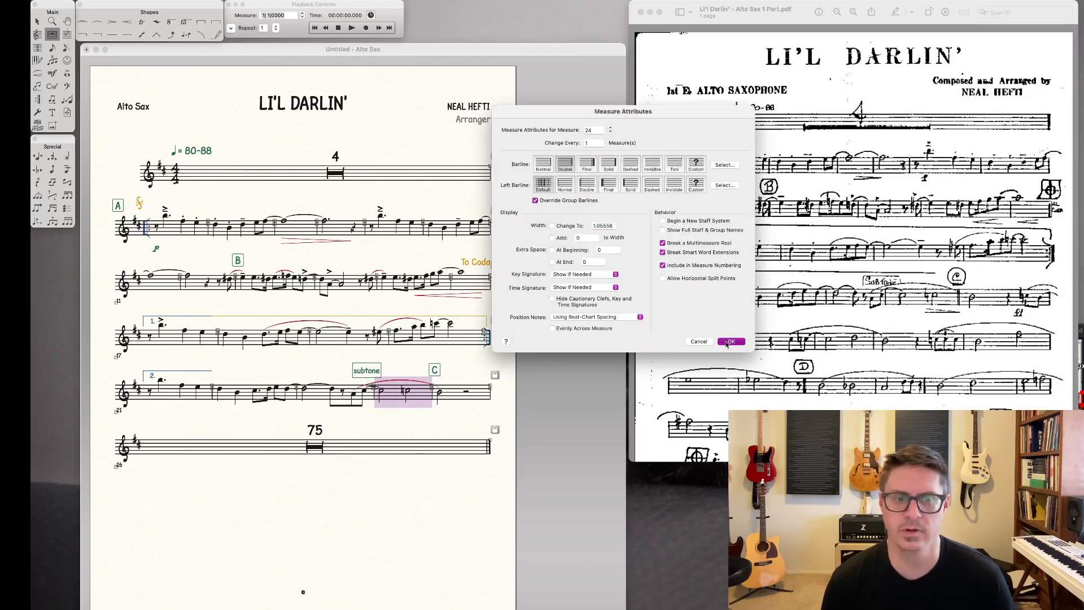
click(732, 341)
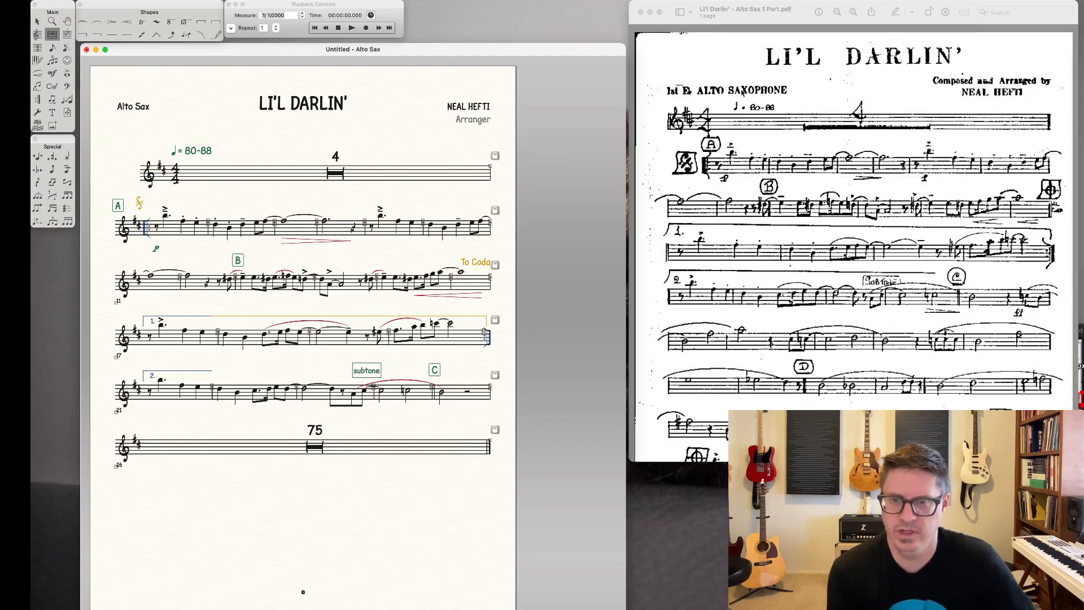
Step: Examine the remaining staves of the original PDF part, from rehearsal mark C through the coda
scroll(841, 210, down, 5)
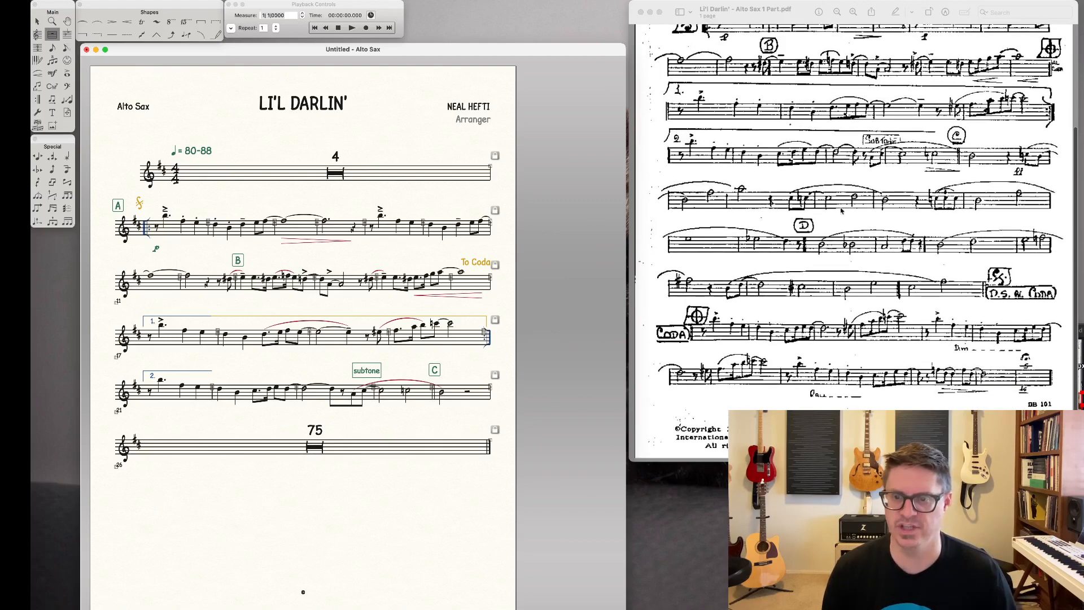